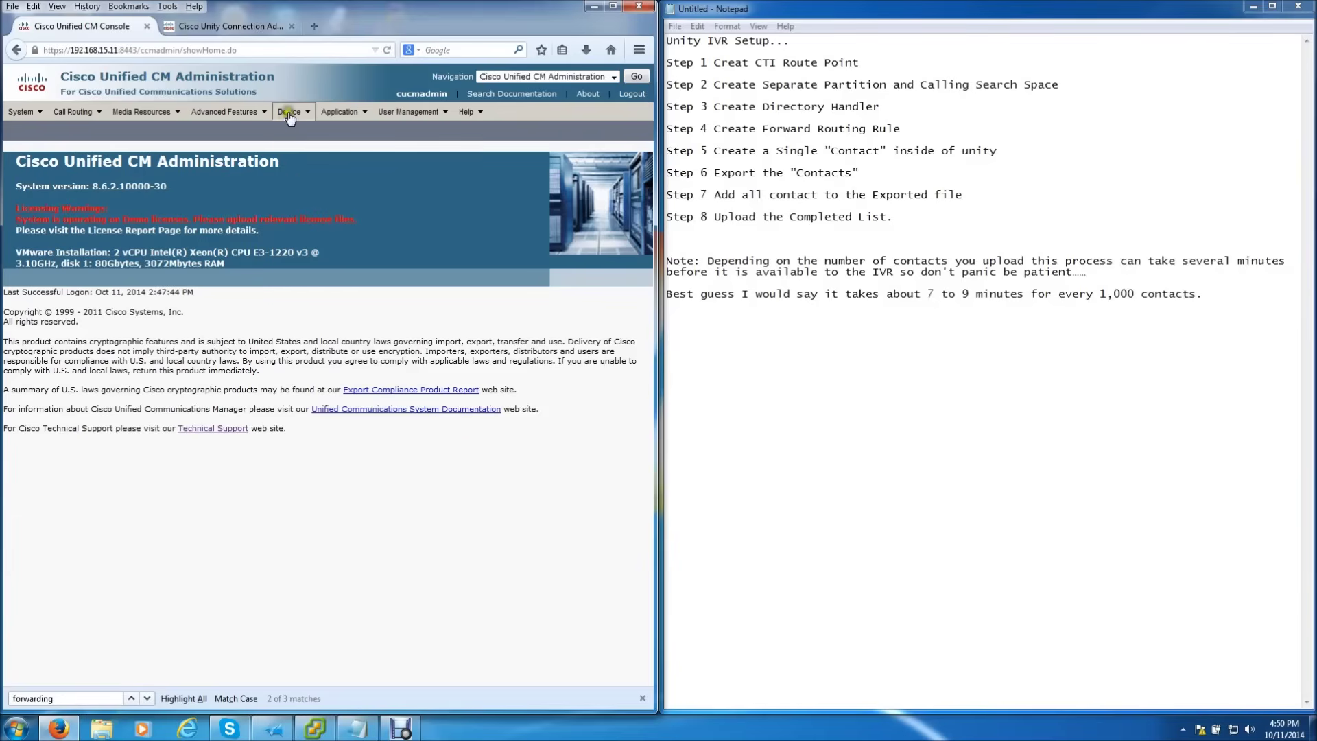
Step: Search the CTI route points and open the configuration of the 8000_Voice route point
{"action": "mouse_move", "coordinate": [290, 113]}
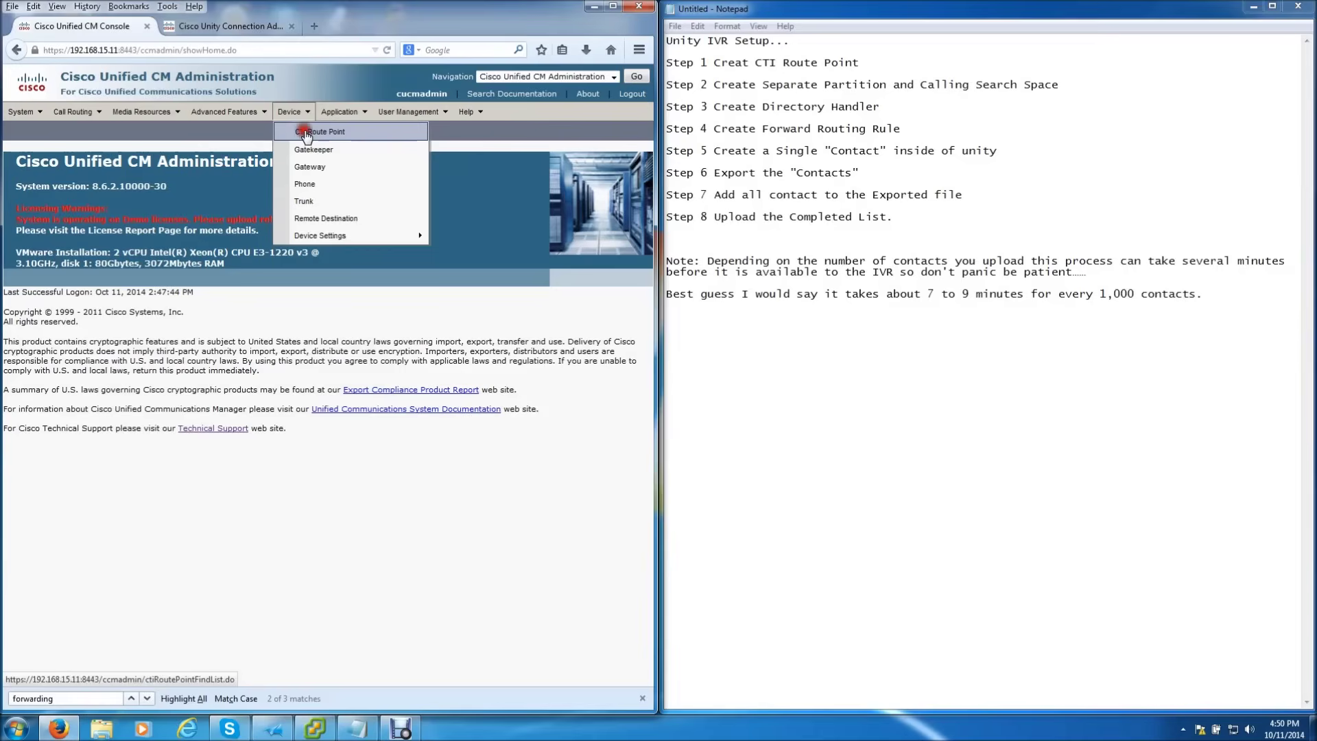
{"action": "left_click", "coordinate": [305, 132]}
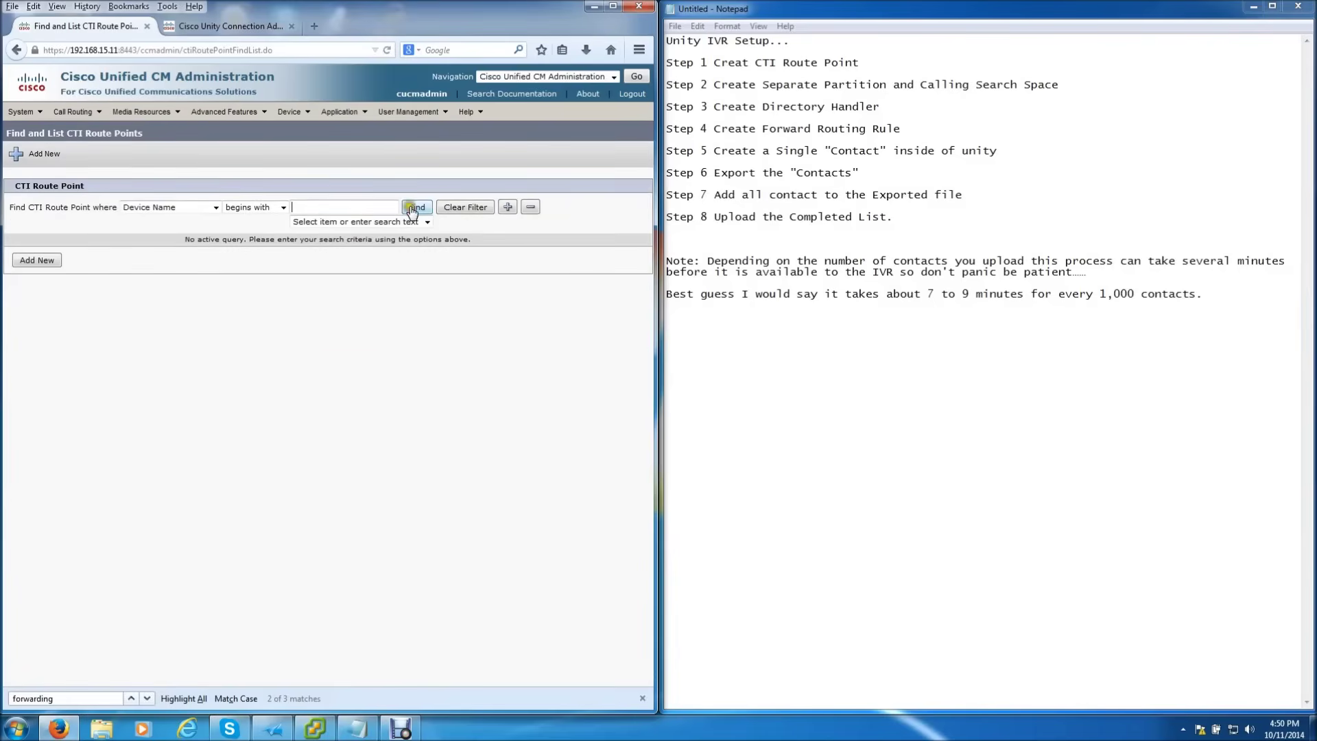
{"action": "left_click", "coordinate": [414, 207]}
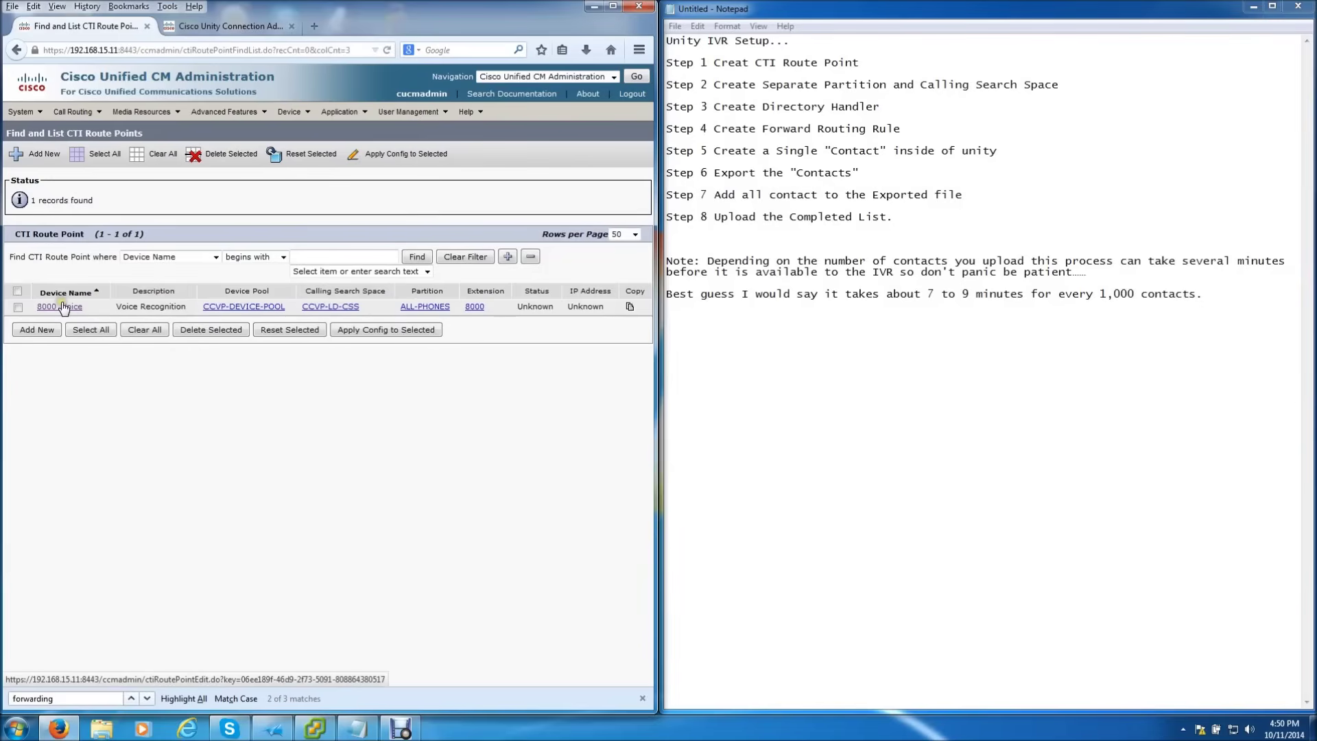
{"action": "left_click", "coordinate": [63, 307]}
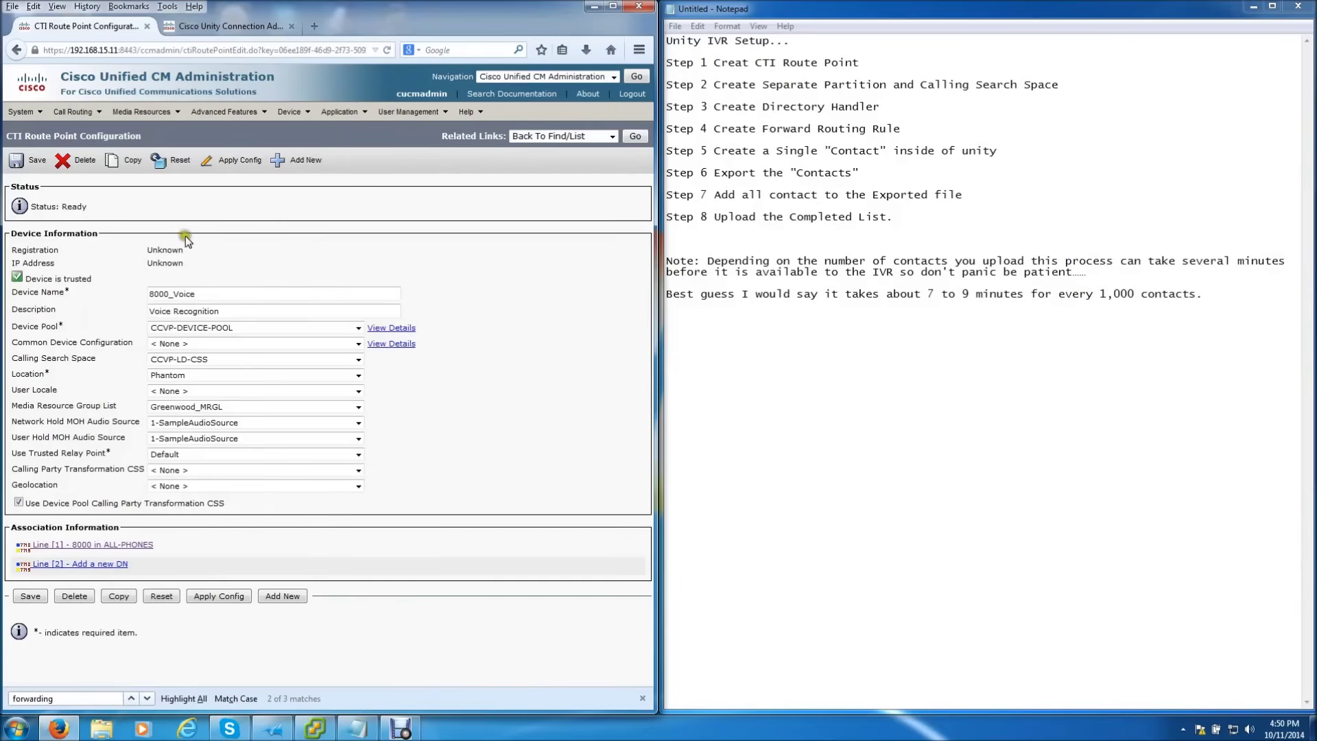
{"action": "left_click", "coordinate": [203, 296]}
Step: Open line 1 of the 8000_Voice route point and review its directory number and call forward settings
{"action": "left_click", "coordinate": [131, 545]}
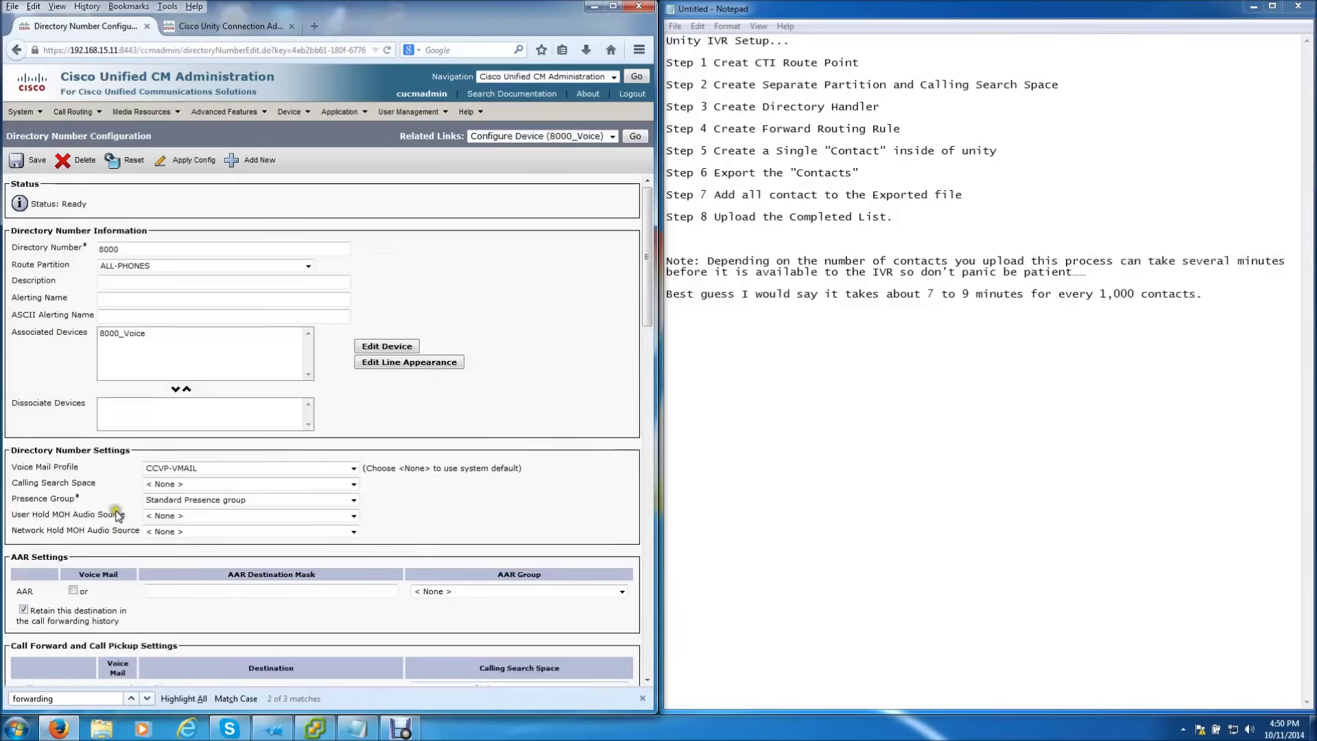
{"action": "scroll", "coordinate": [137, 532], "scroll_direction": "down", "scroll_amount": 3}
{"action": "scroll", "coordinate": [346, 579], "scroll_direction": "down", "scroll_amount": 1}
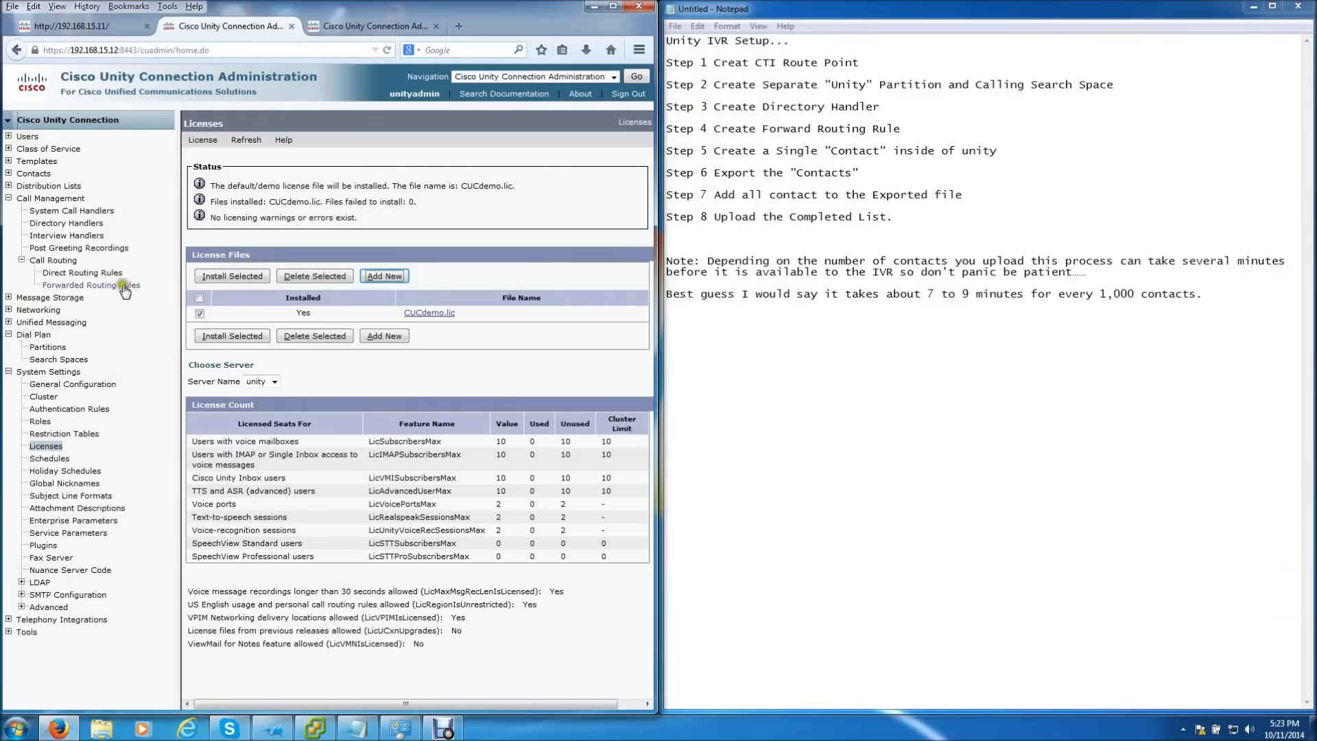
Step: Create a new partition named Voice_8000_PT in Unity Connection's dial plan and save it
{"action": "left_click", "coordinate": [48, 347]}
{"action": "left_click", "coordinate": [301, 349]}
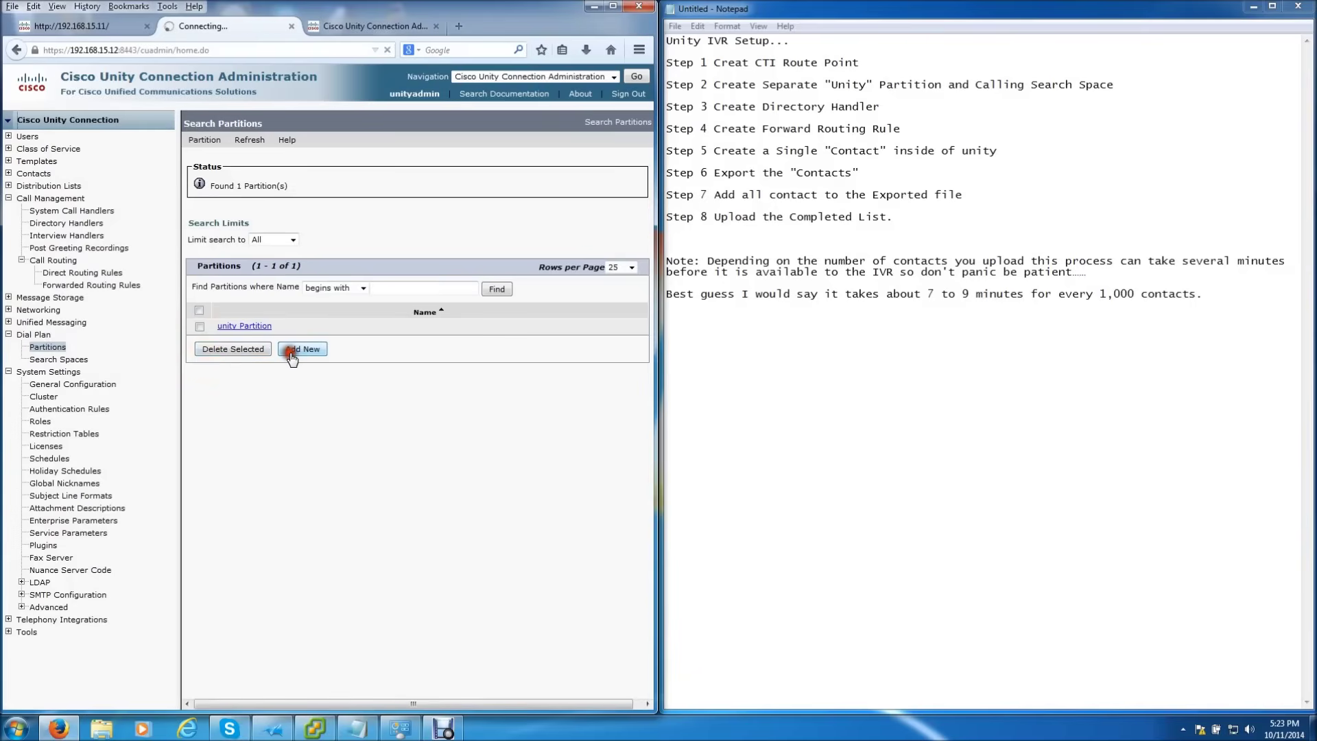
{"action": "left_click", "coordinate": [253, 199]}
{"action": "type", "text": "v"}
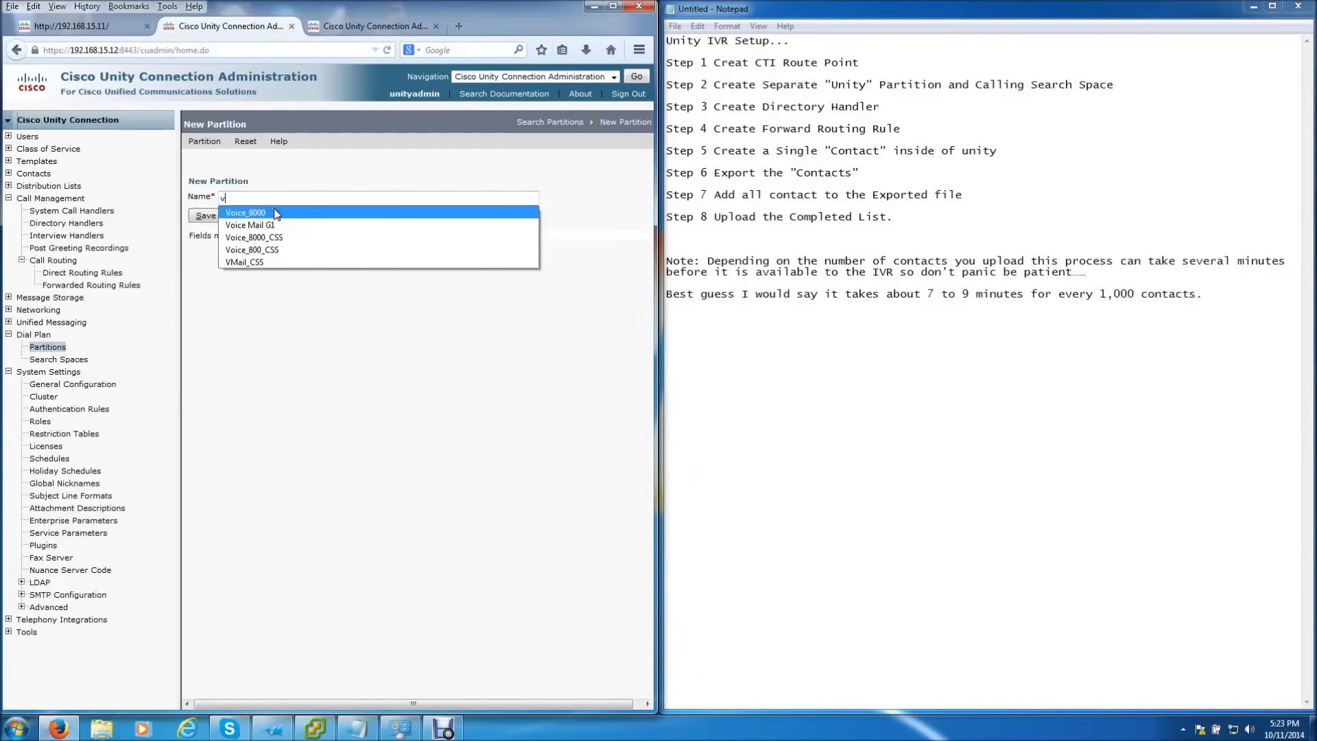
{"action": "left_click", "coordinate": [273, 211]}
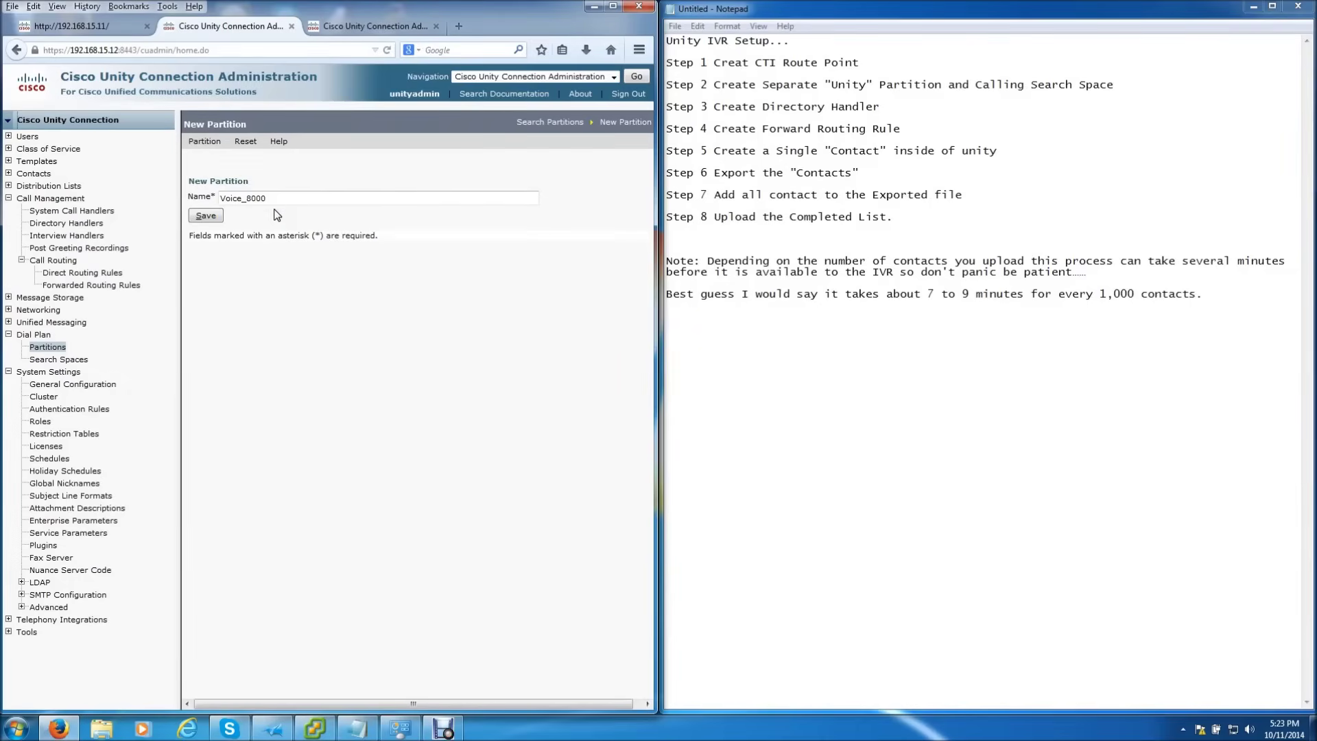
{"action": "type", "text": "_PT"}
{"action": "left_click", "coordinate": [208, 218]}
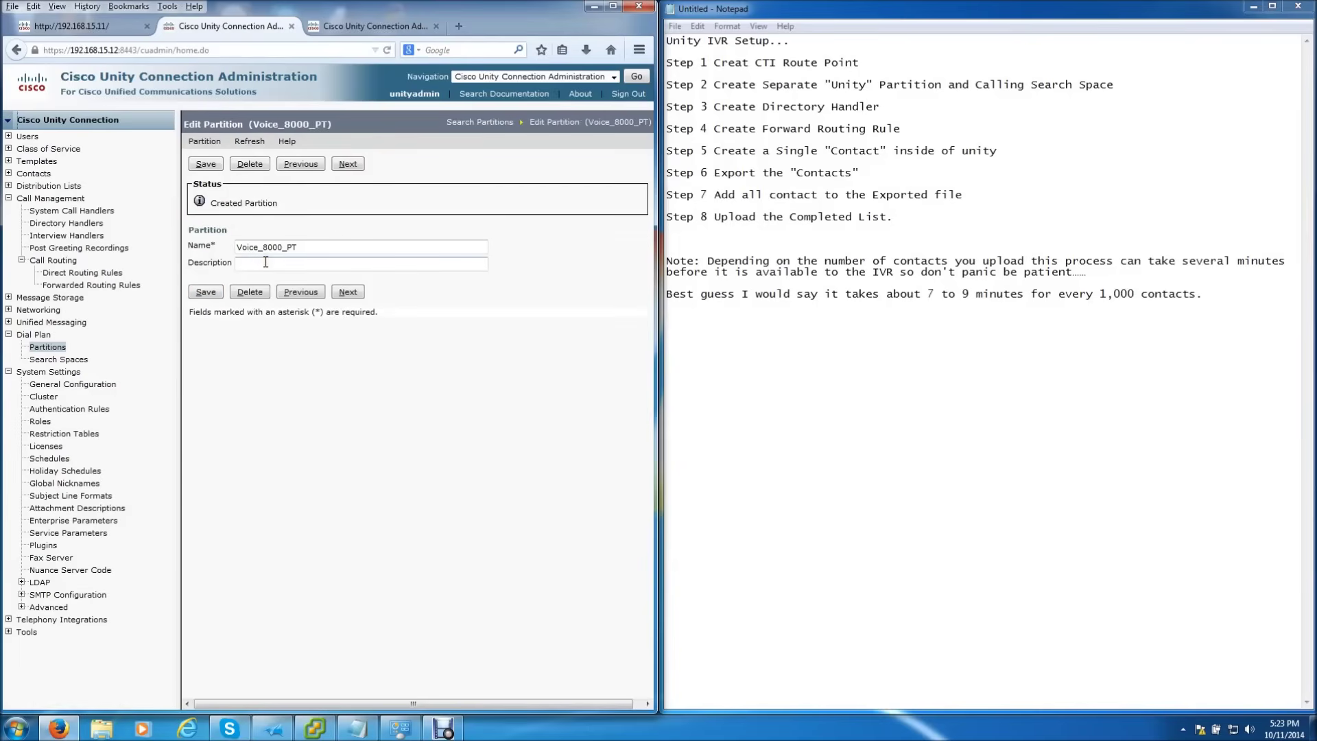
Step: Create a new search space named Voice_8000_CSS in the dial plan and save it
{"action": "left_click", "coordinate": [69, 359]}
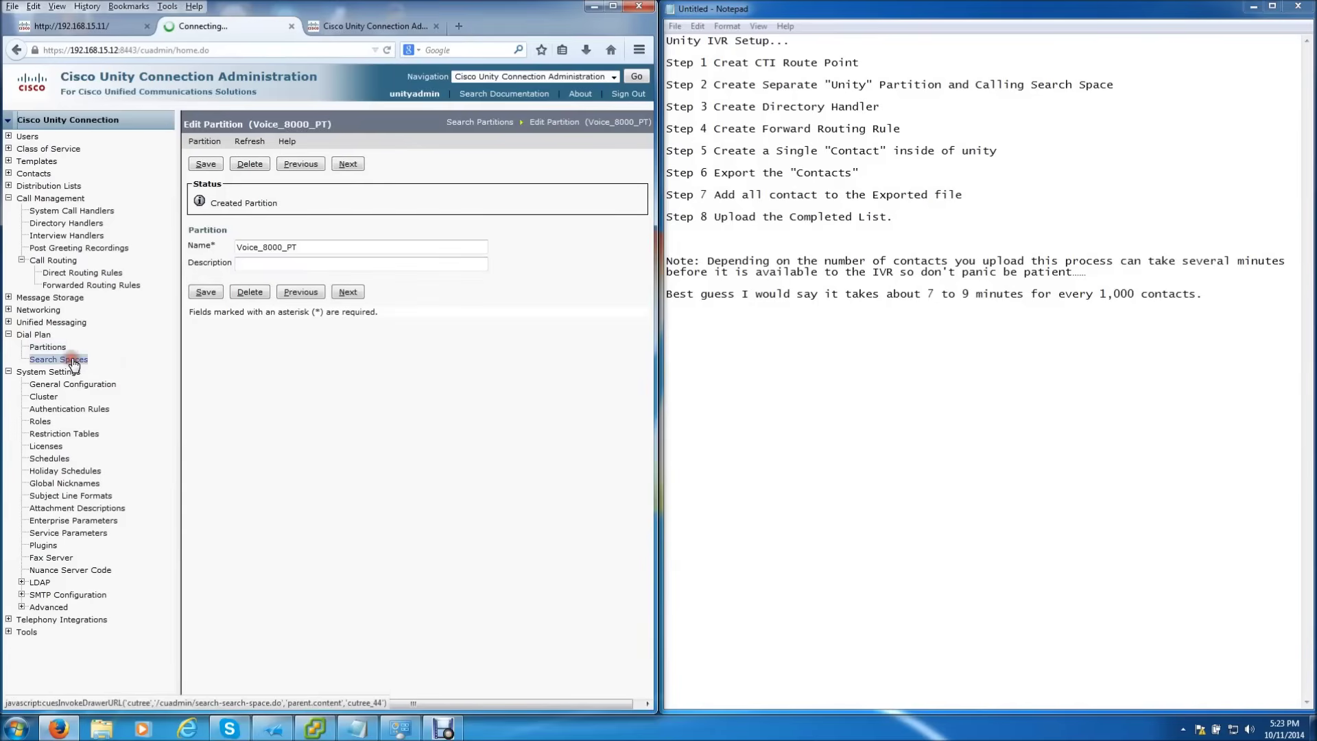
{"action": "left_click", "coordinate": [113, 355]}
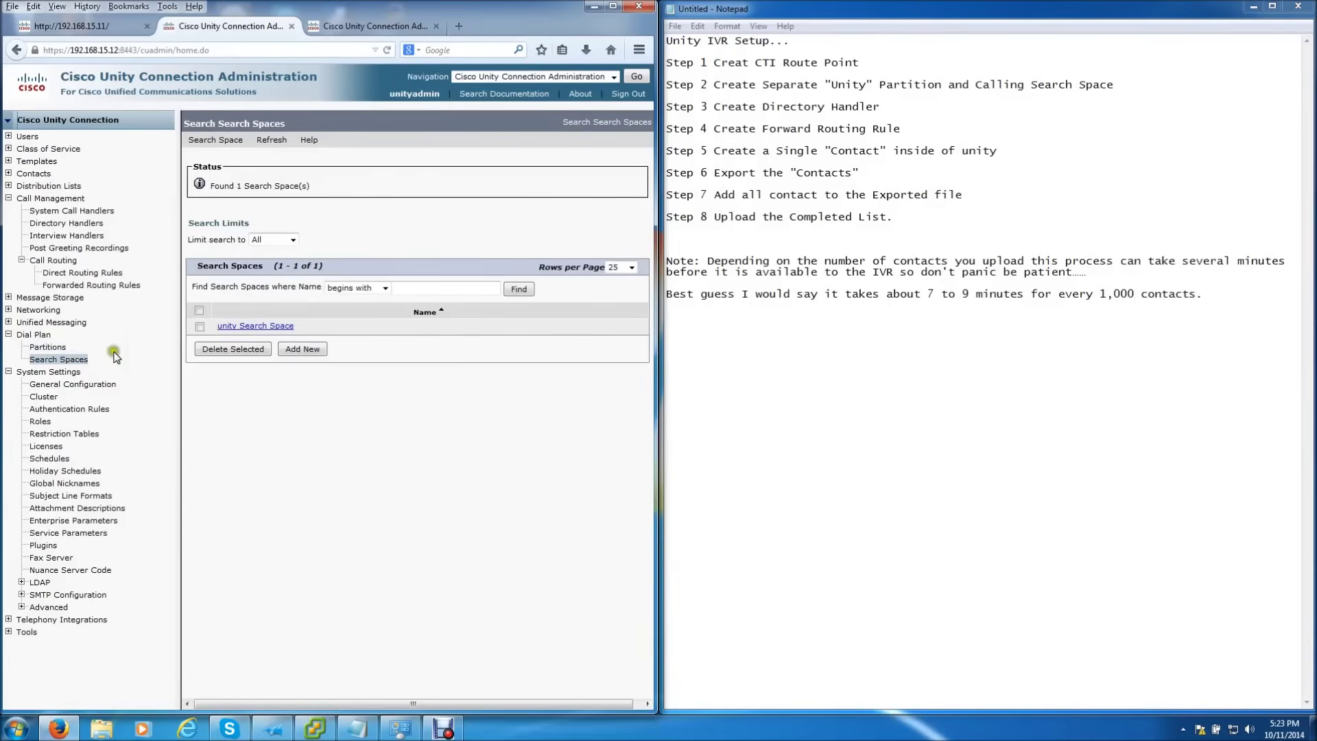
{"action": "left_click", "coordinate": [297, 351]}
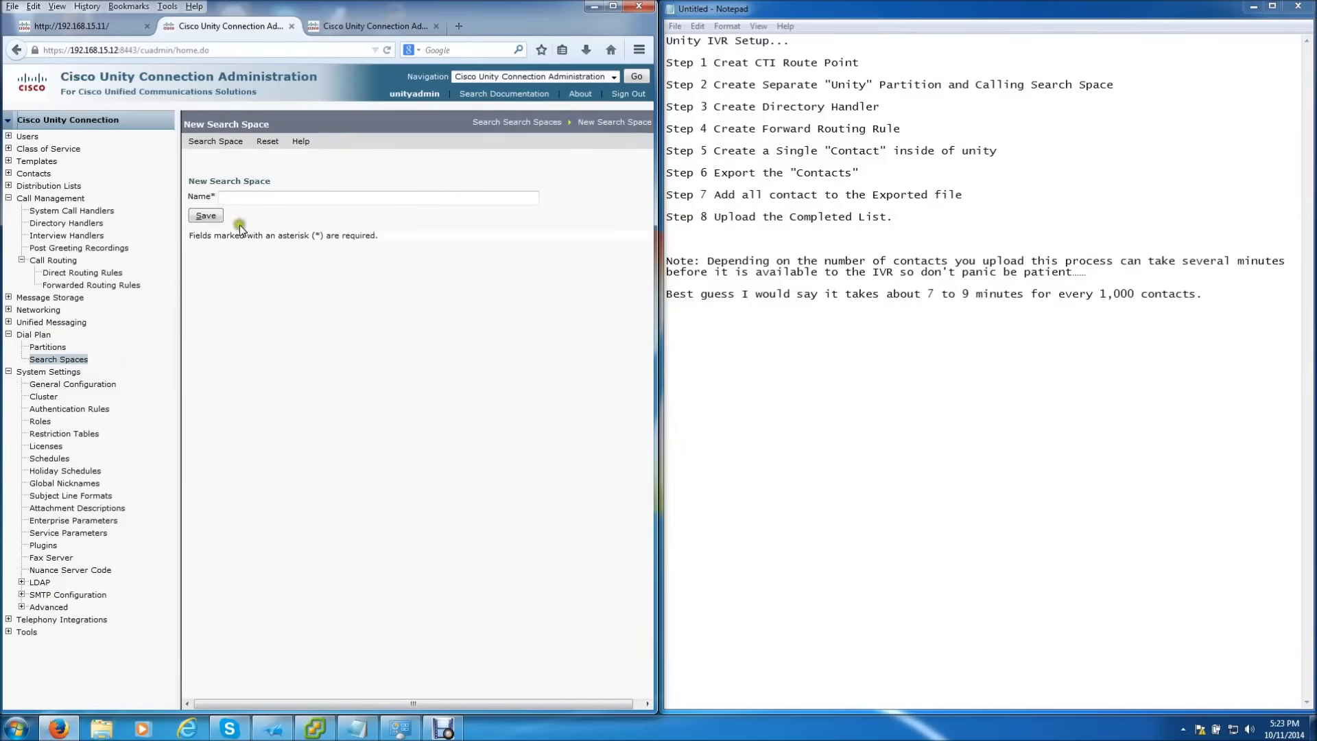
{"action": "left_click", "coordinate": [240, 199]}
{"action": "type", "text": "V"}
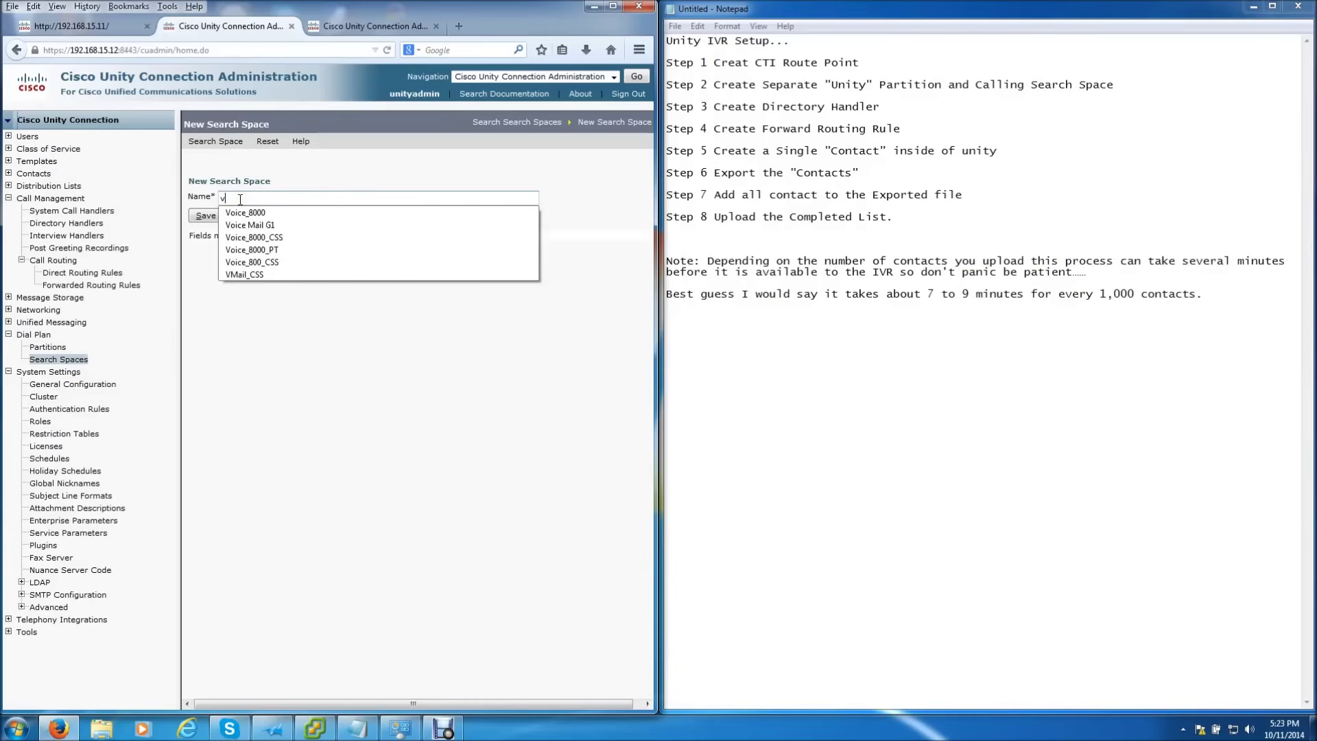
{"action": "left_click", "coordinate": [261, 213]}
{"action": "type", "text": "_CSS"}
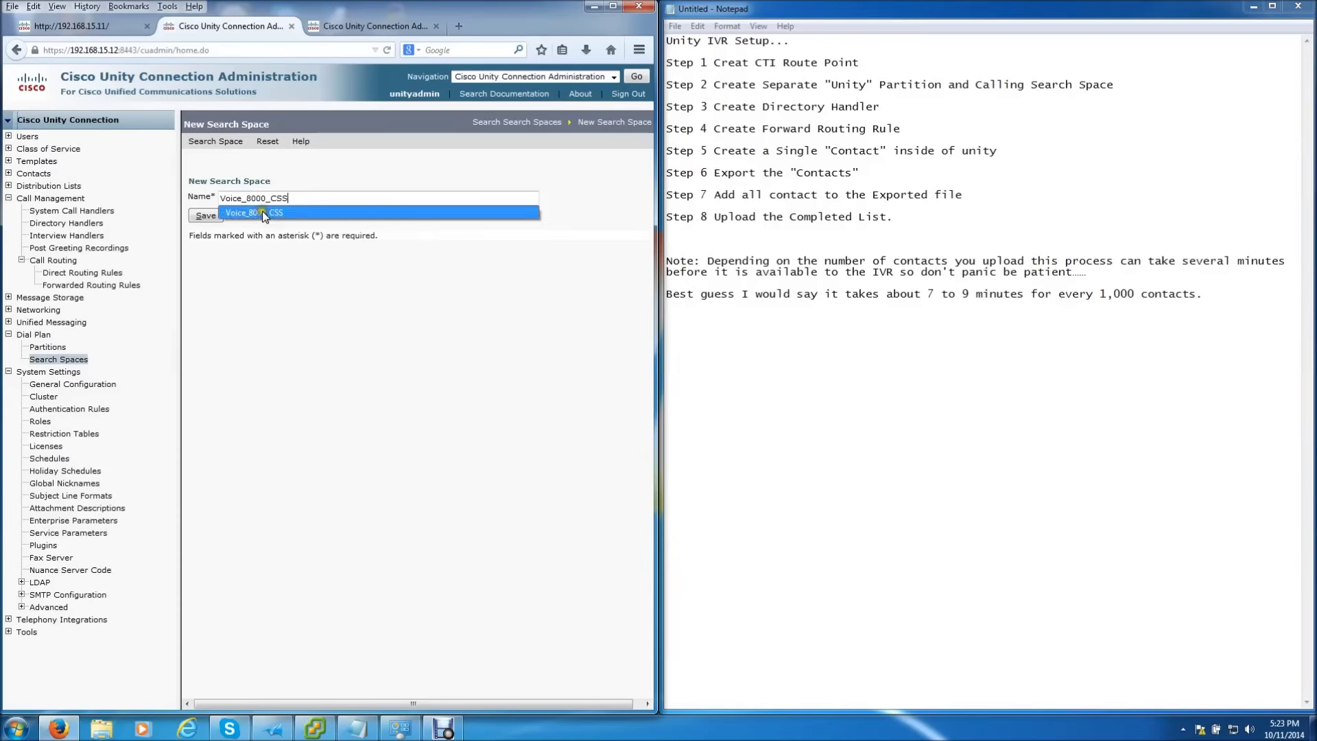
{"action": "left_click", "coordinate": [262, 213]}
{"action": "left_click", "coordinate": [207, 216]}
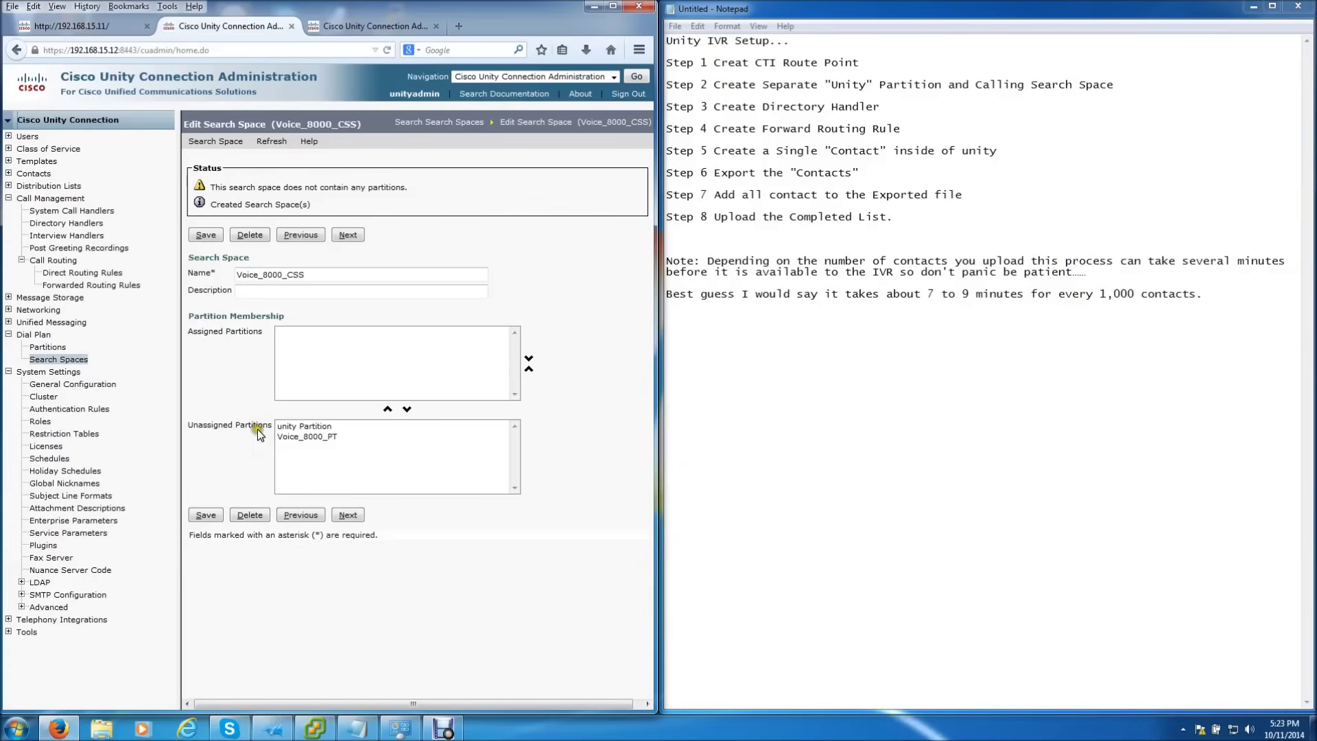
Step: Assign the Voice_8000_PT partition to the Voice_8000_CSS search space and save the change
{"action": "left_click", "coordinate": [287, 437]}
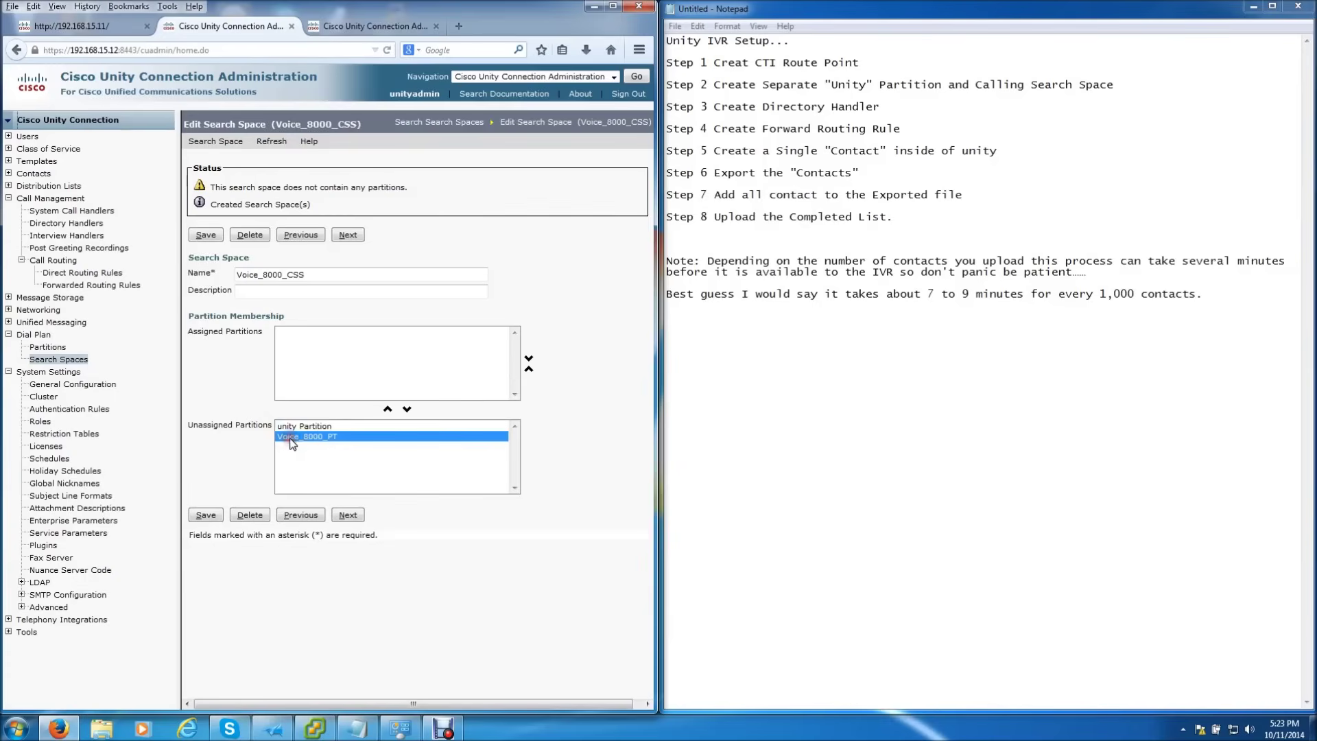
{"action": "left_click", "coordinate": [387, 409]}
{"action": "left_click", "coordinate": [206, 515]}
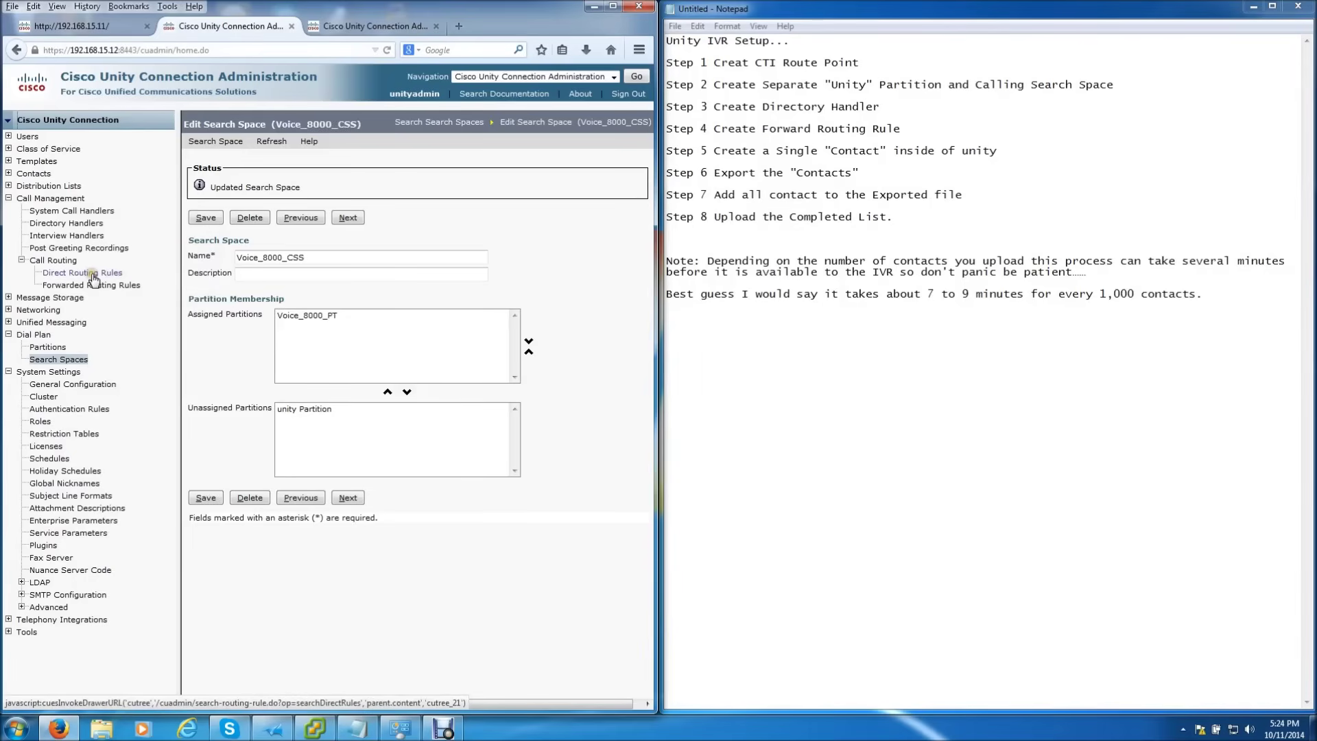
Step: Create a voice-enabled directory handler with display name Voice_8000 and extension 8000, and save it
{"action": "left_click", "coordinate": [65, 223]}
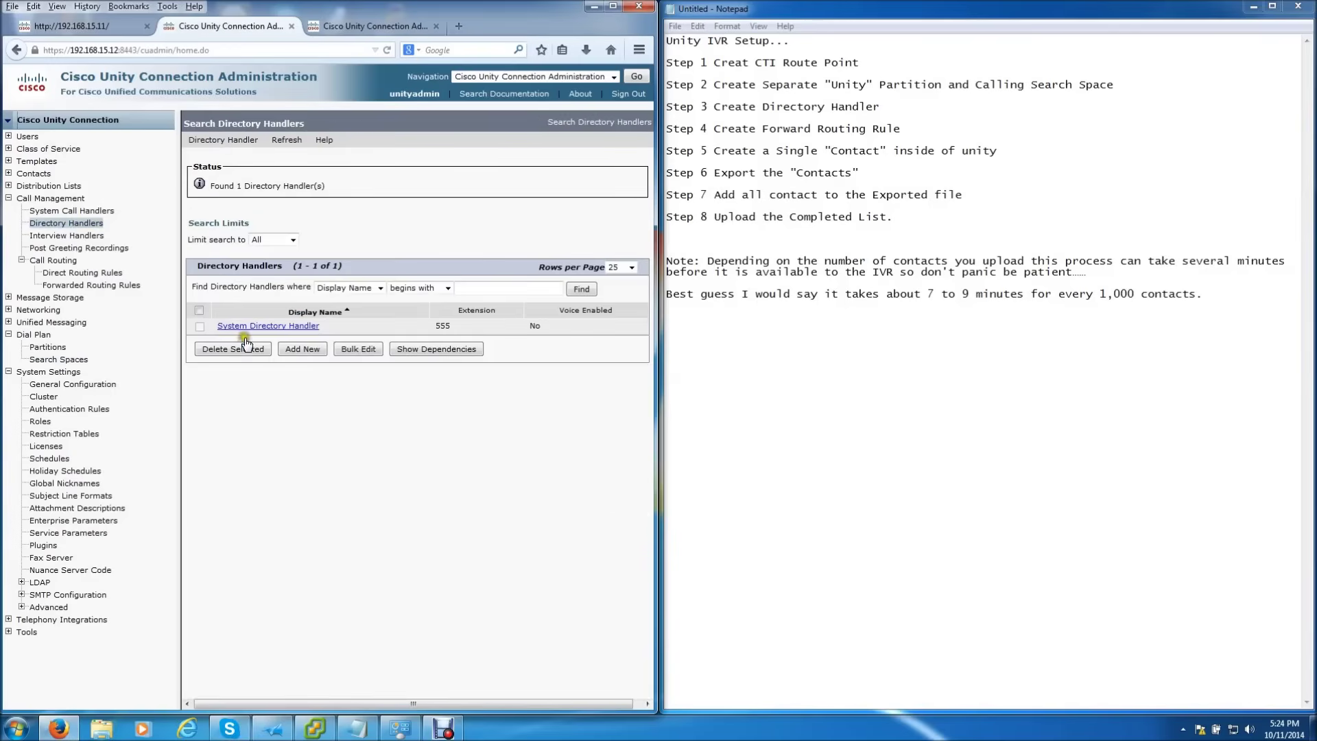
{"action": "left_click", "coordinate": [293, 350]}
{"action": "left_click", "coordinate": [290, 199]}
{"action": "type", "text": "V"}
{"action": "left_click", "coordinate": [306, 215]}
{"action": "left_click", "coordinate": [294, 217]}
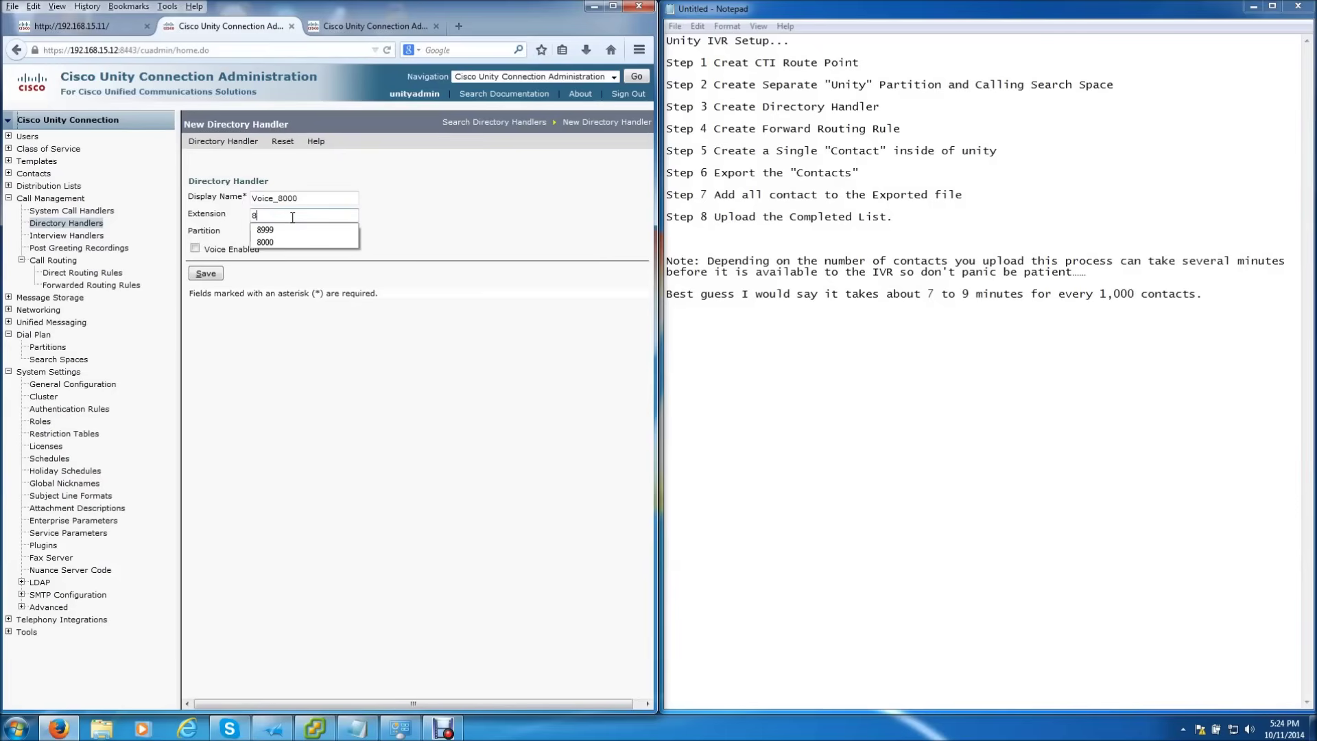
{"action": "type", "text": "000"}
{"action": "left_click", "coordinate": [277, 225]}
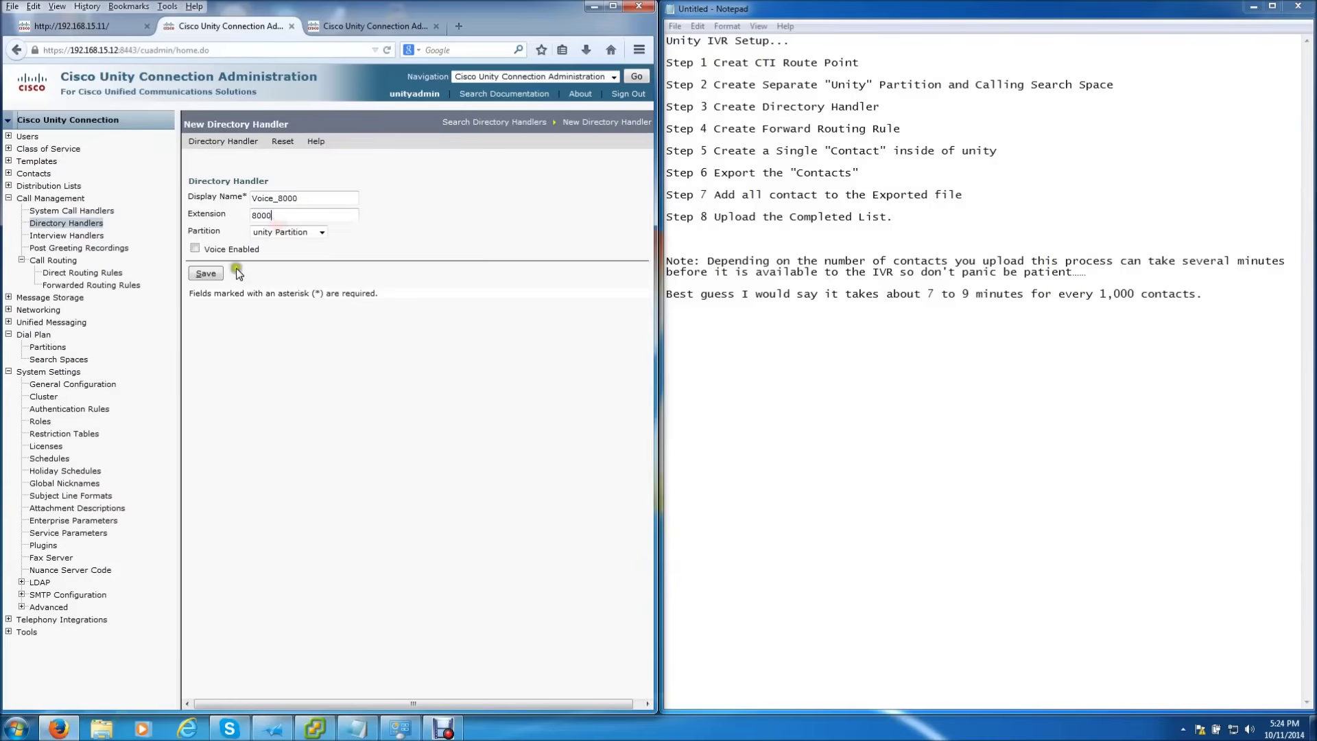
{"action": "left_click", "coordinate": [197, 249]}
{"action": "left_click", "coordinate": [210, 275]}
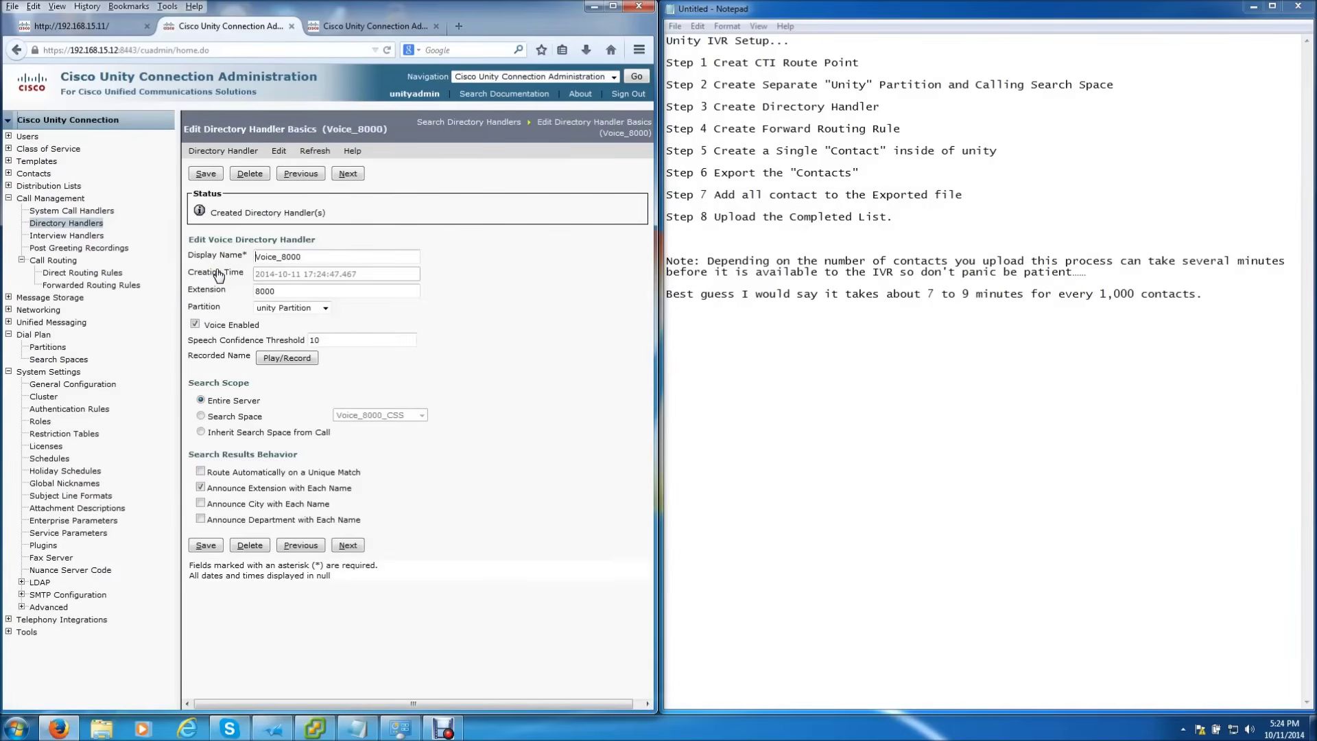
Step: Set the Voice_8000 directory handler's partition to Voice_8000_PT and its search scope to the Voice_8000_CSS search space, and save
{"action": "left_click", "coordinate": [292, 398]}
{"action": "left_click", "coordinate": [269, 307]}
{"action": "left_click", "coordinate": [293, 331]}
{"action": "left_click", "coordinate": [199, 416]}
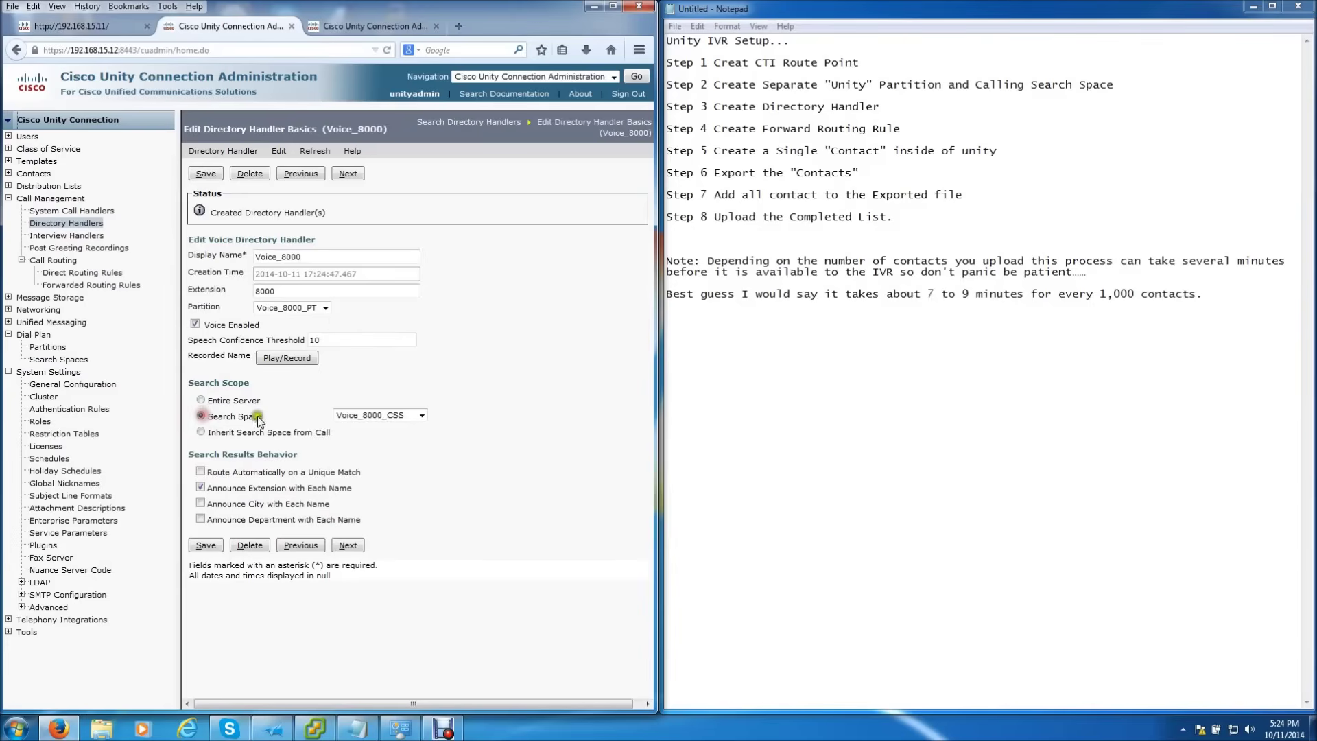
{"action": "left_click", "coordinate": [379, 415]}
{"action": "left_click", "coordinate": [379, 414]}
{"action": "left_click", "coordinate": [205, 545]}
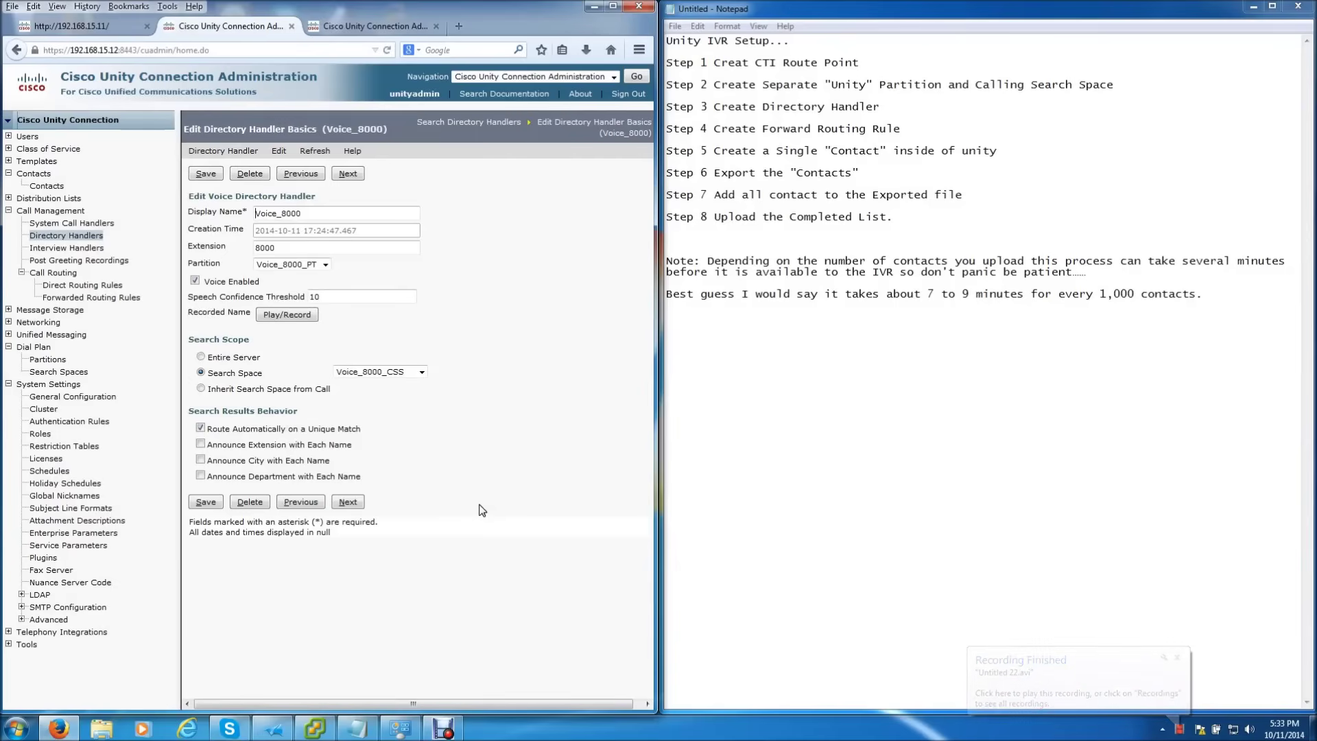
Step: Create a new forwarded routing rule with display name Voice_8000 and save it
{"action": "left_click", "coordinate": [77, 297]}
{"action": "left_click", "coordinate": [301, 342]}
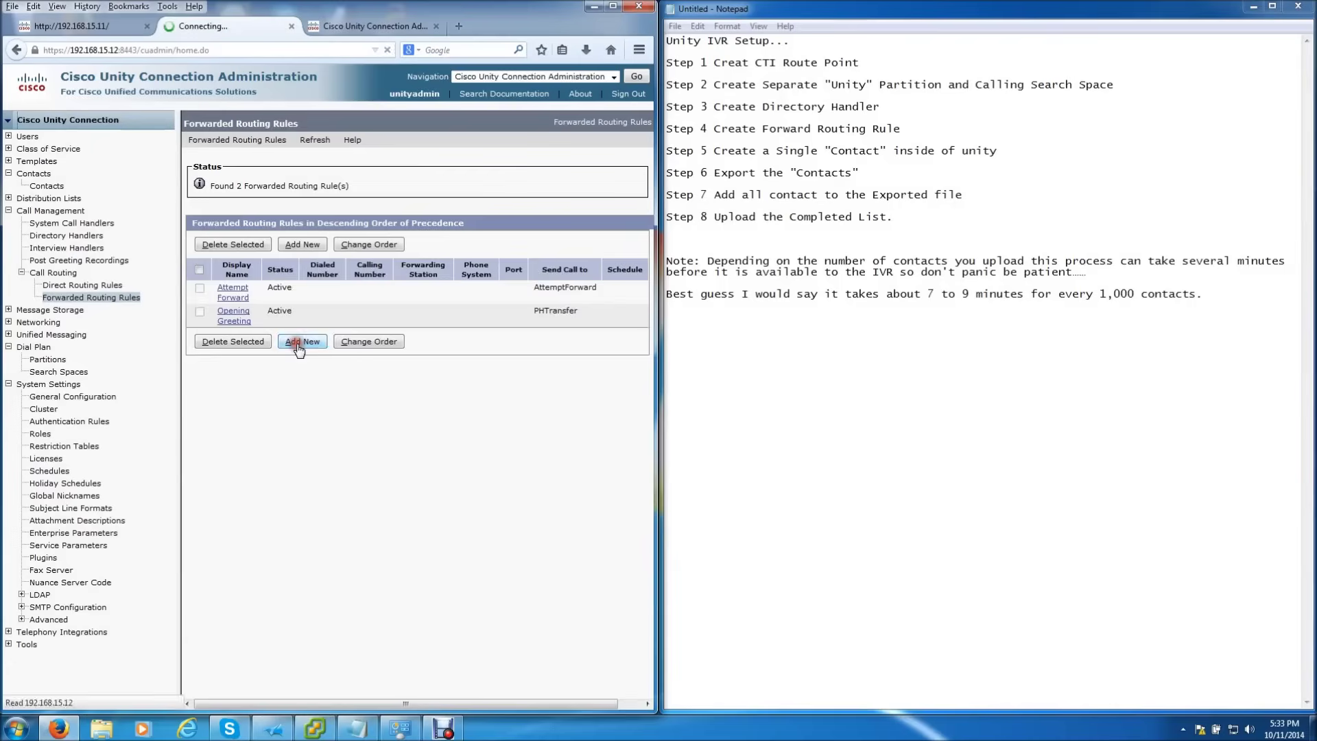
{"action": "left_click", "coordinate": [288, 214]}
{"action": "type", "text": "v"}
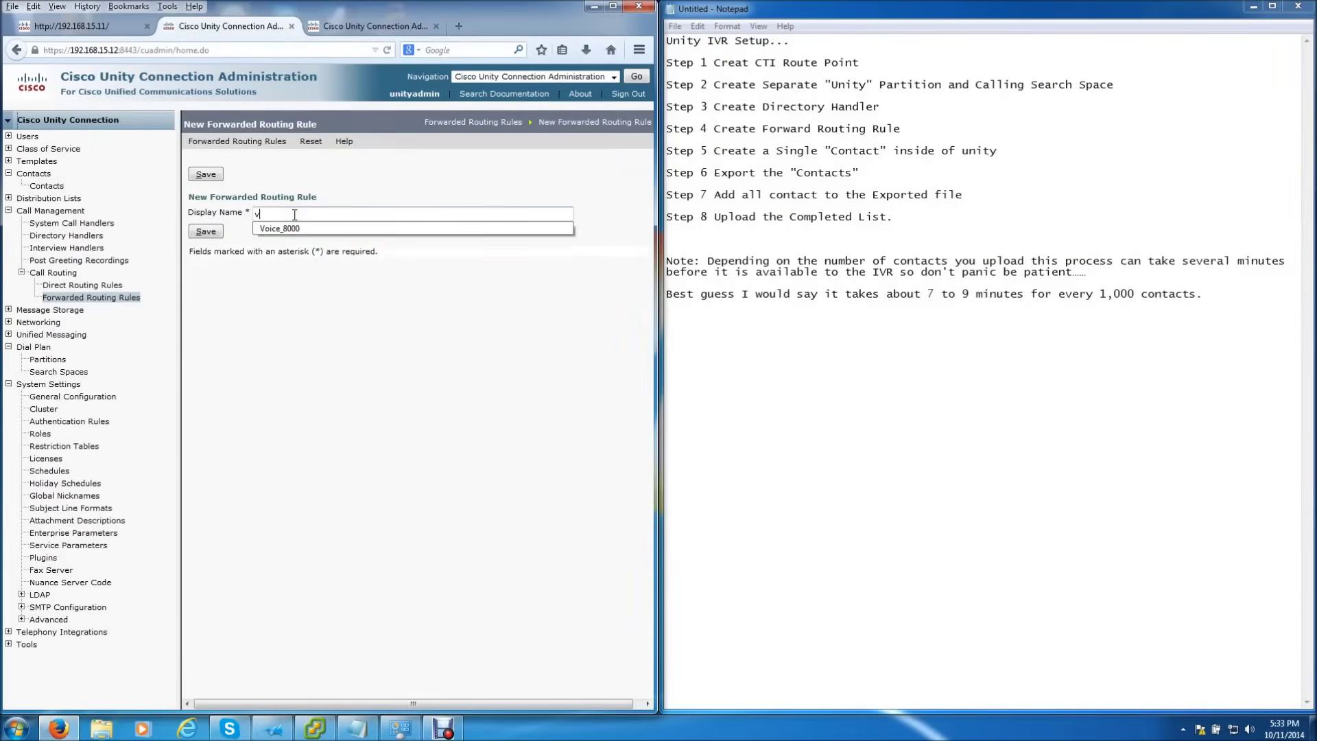
{"action": "left_click", "coordinate": [300, 230]}
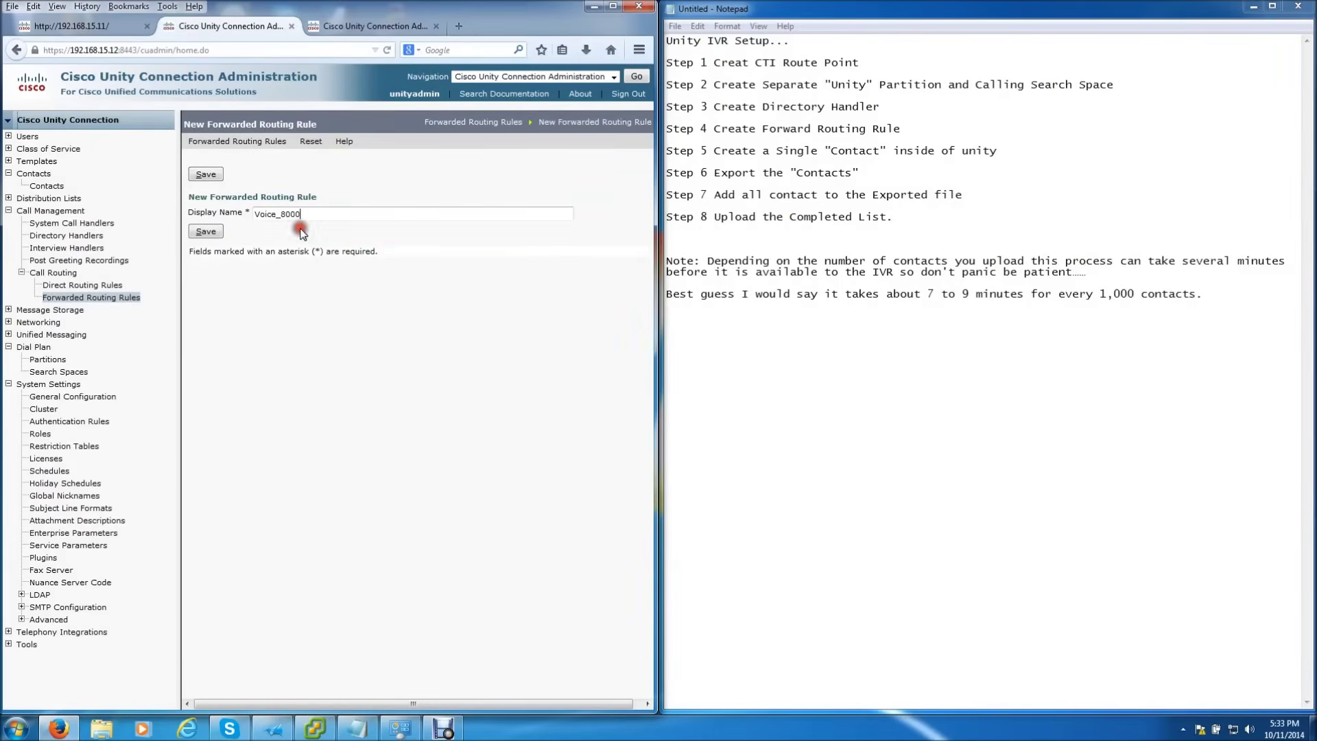
{"action": "left_click", "coordinate": [211, 235]}
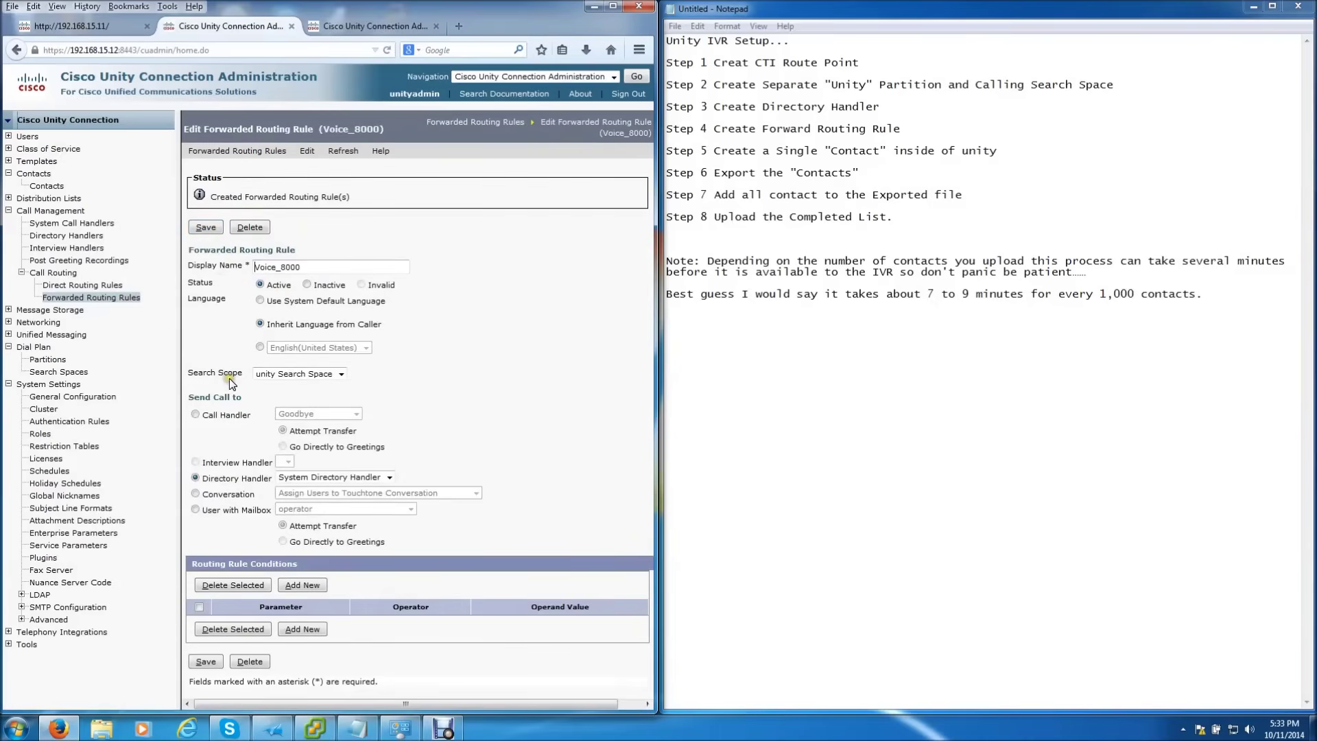
Step: Set the rule's search scope to Voice_8000_CSS and send calls to the Voice_8000 directory handler, and save
{"action": "left_click", "coordinate": [291, 374]}
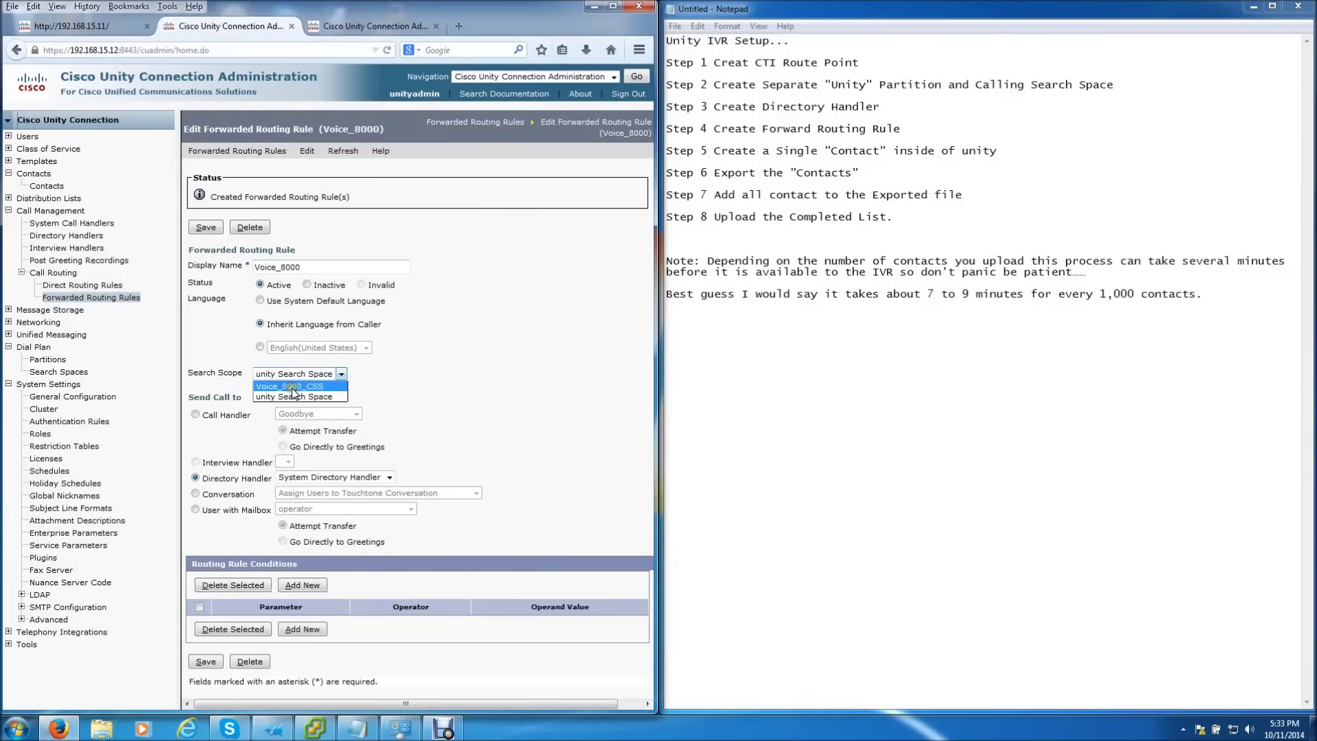
{"action": "left_click", "coordinate": [291, 387]}
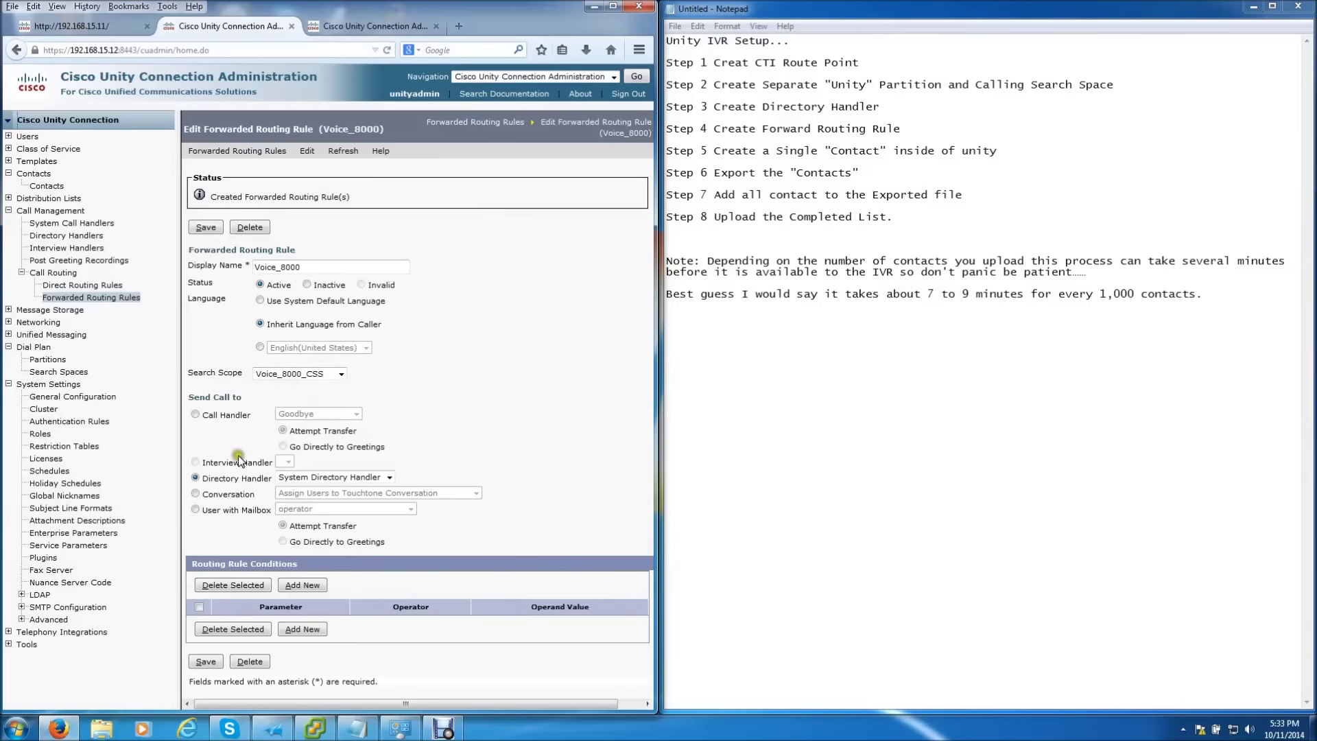
{"action": "left_click", "coordinate": [302, 478]}
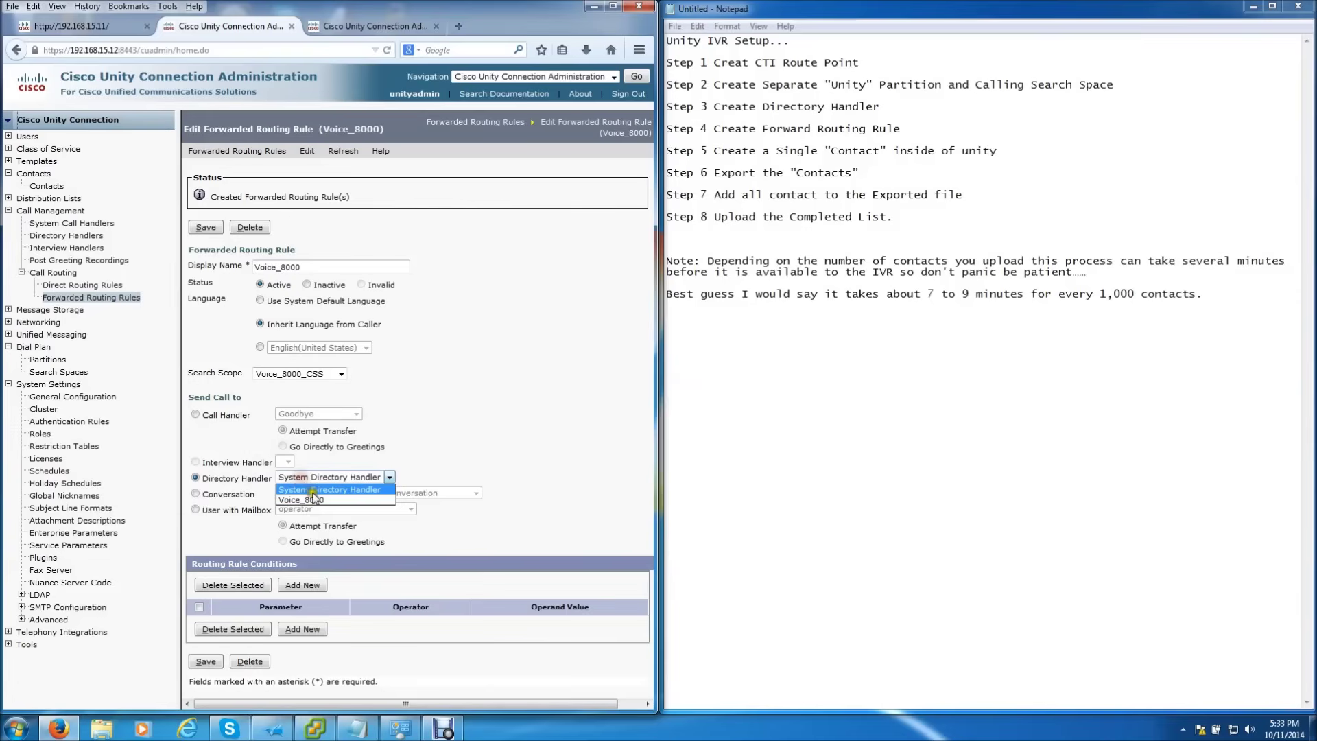
{"action": "left_click", "coordinate": [308, 499]}
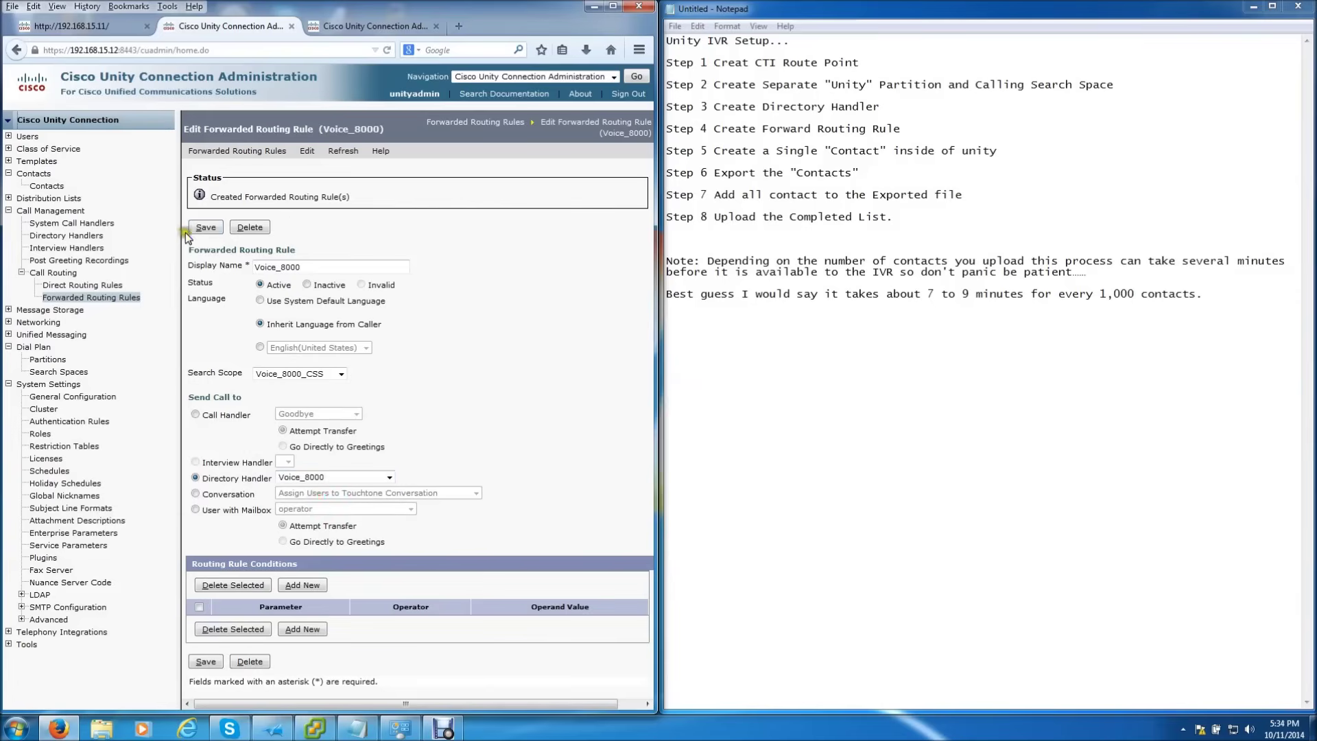
{"action": "left_click", "coordinate": [205, 227]}
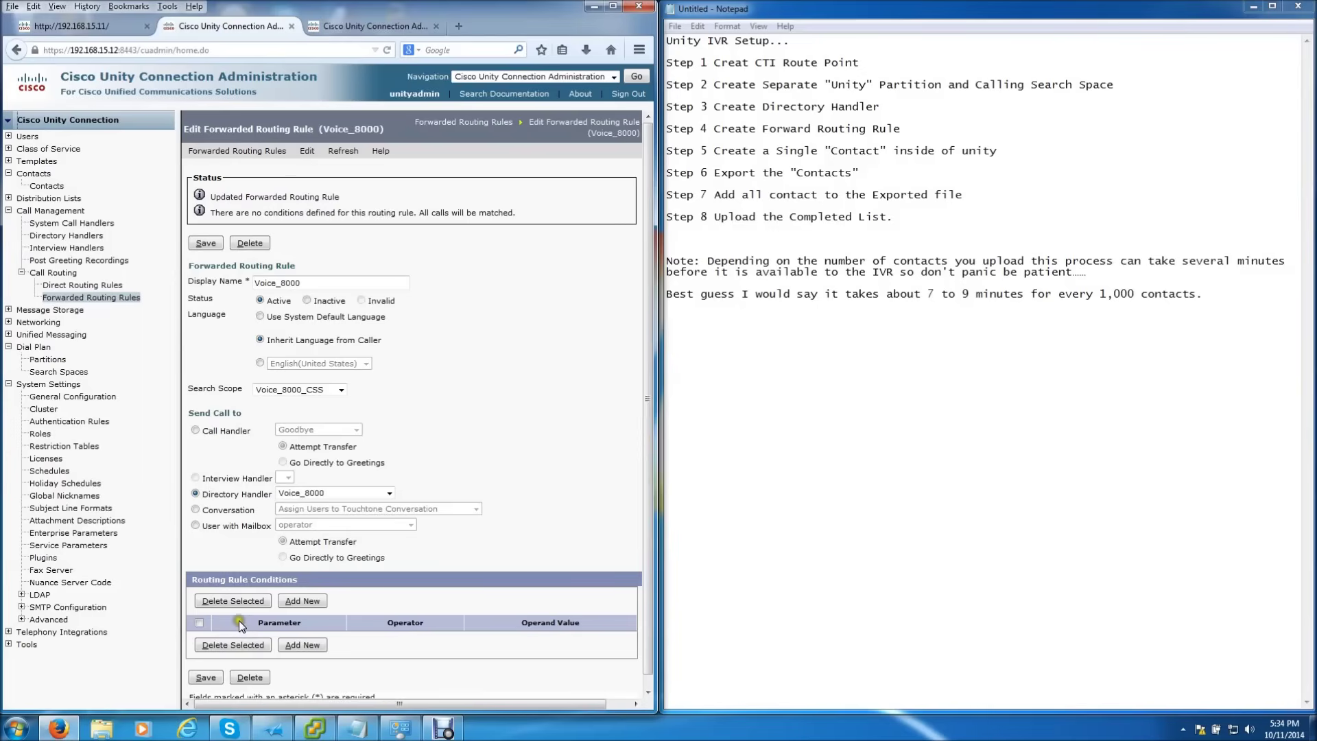
Step: Add a routing rule condition to the Voice_8000 forwarded rule where Forwarding Station equals 8000, and save it
{"action": "left_click", "coordinate": [300, 604]}
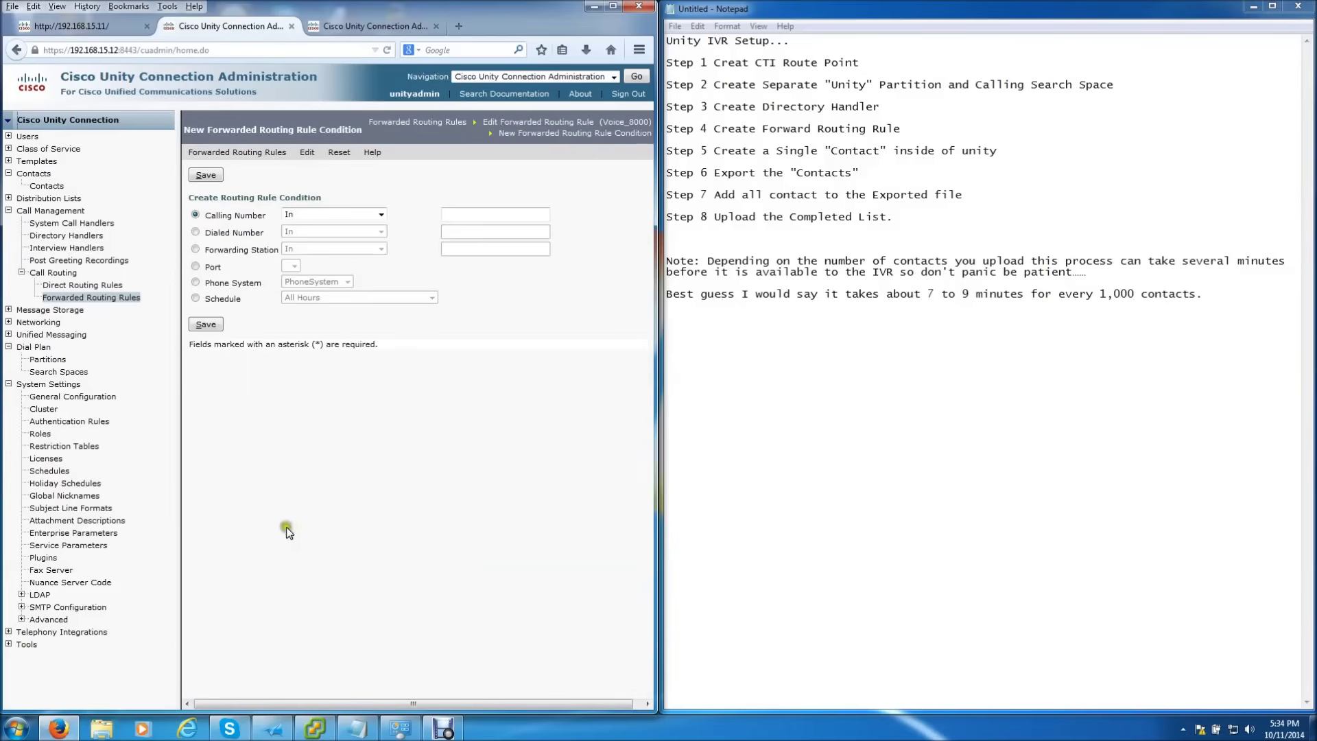
{"action": "left_click", "coordinate": [196, 250]}
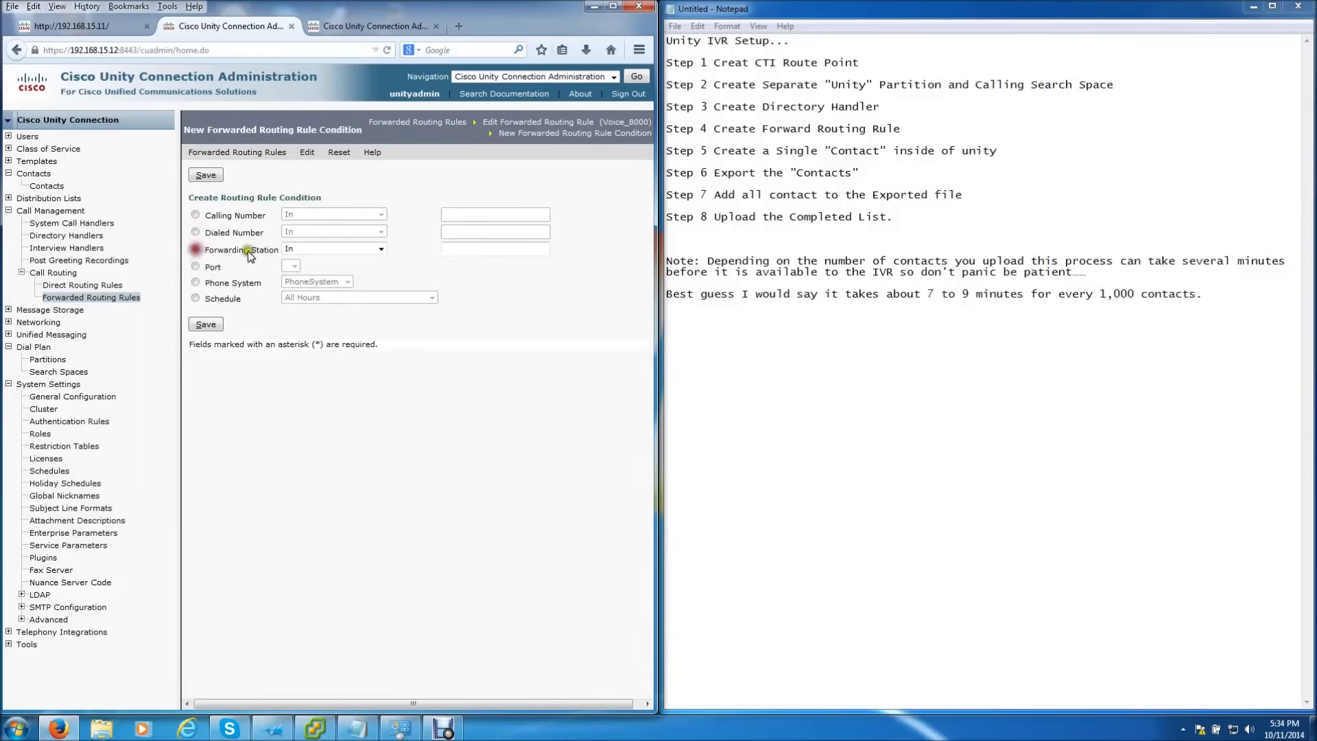
{"action": "left_click", "coordinate": [312, 248]}
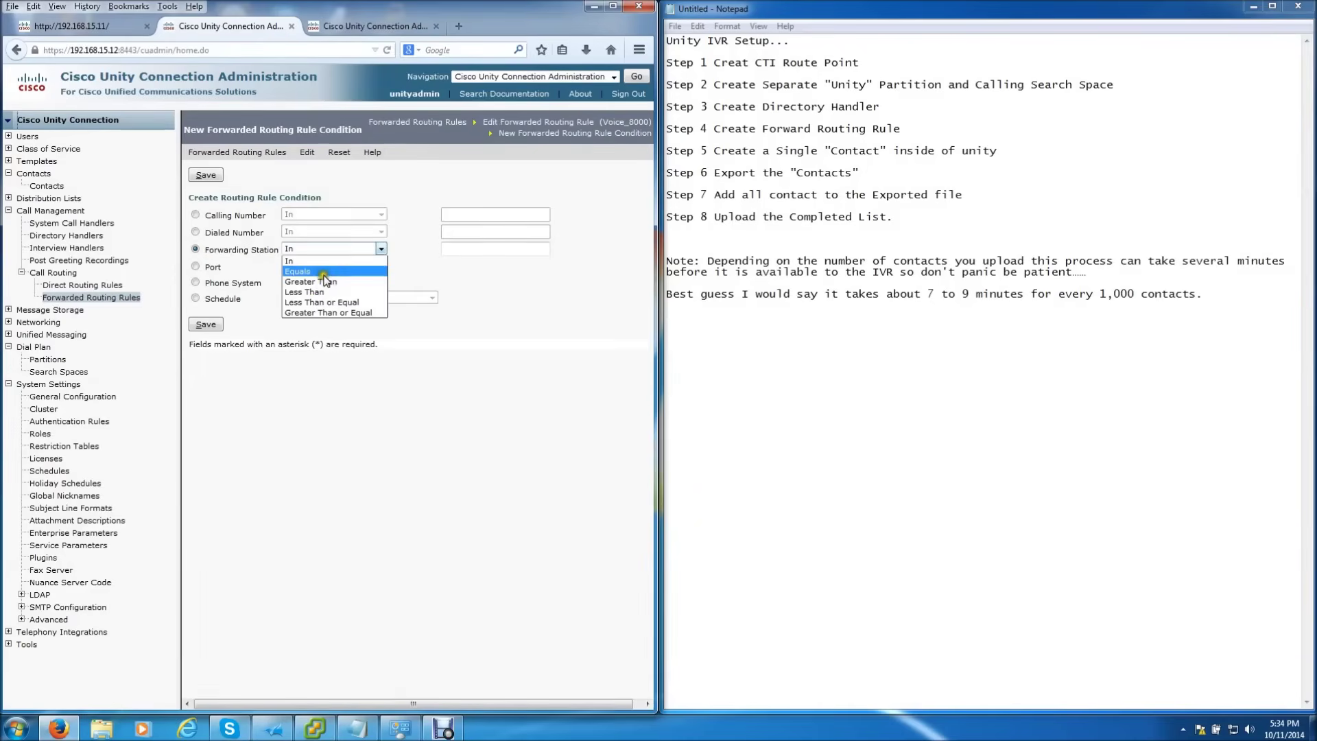
{"action": "left_click", "coordinate": [325, 273]}
{"action": "left_click", "coordinate": [472, 250]}
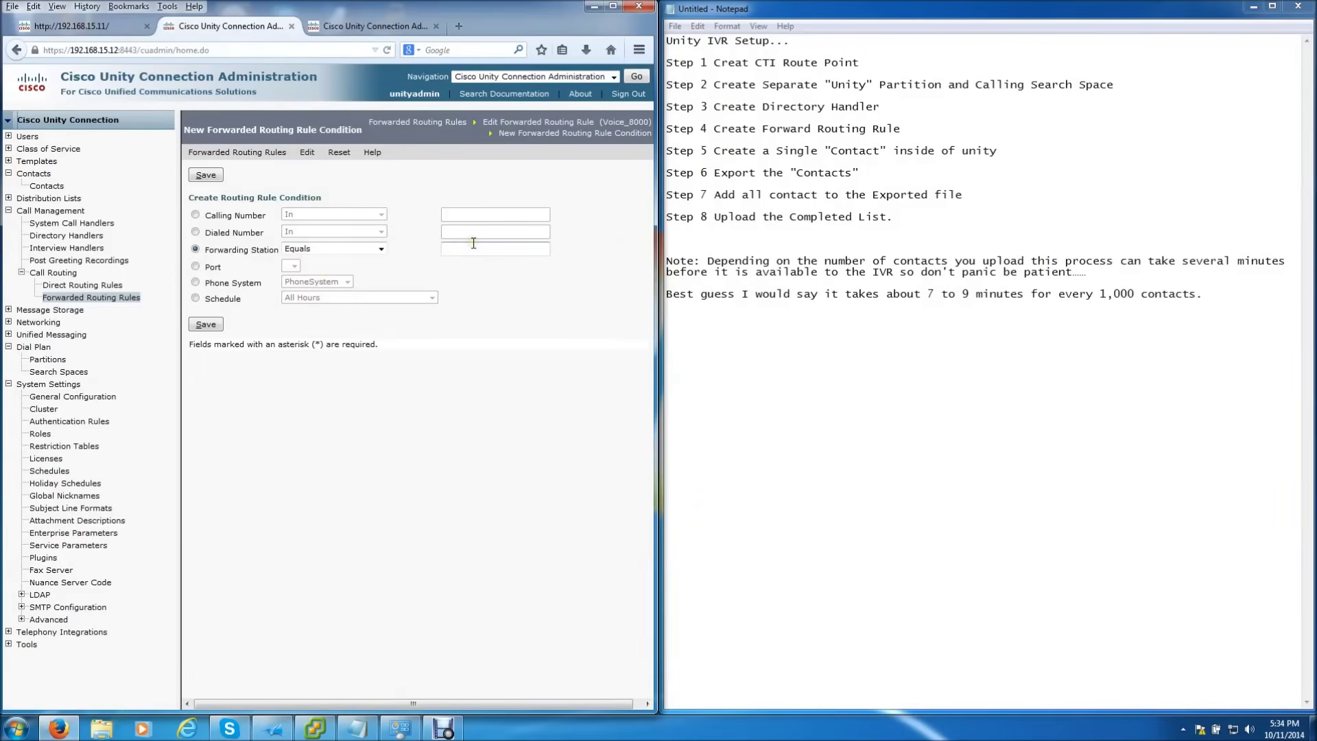
{"action": "type", "text": "8"}
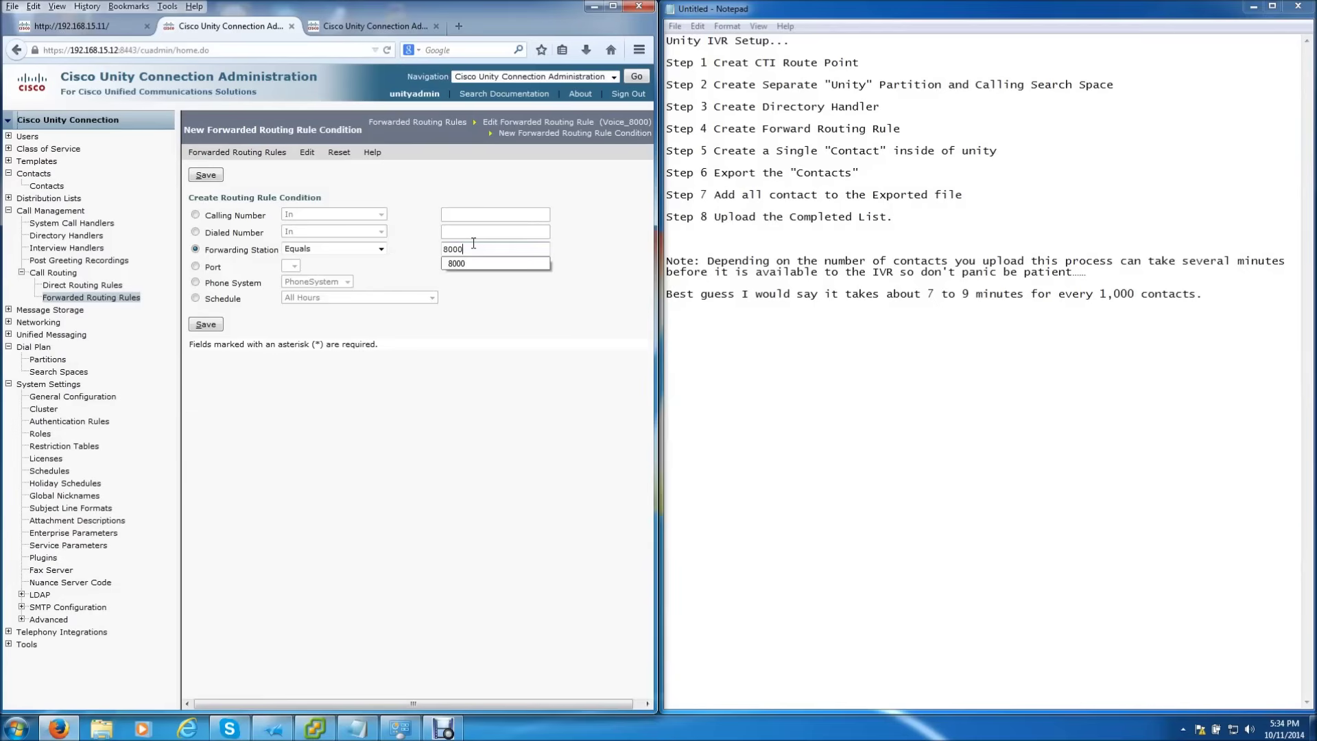
{"action": "type", "text": "000"}
{"action": "left_click", "coordinate": [466, 264]}
{"action": "left_click", "coordinate": [209, 324]}
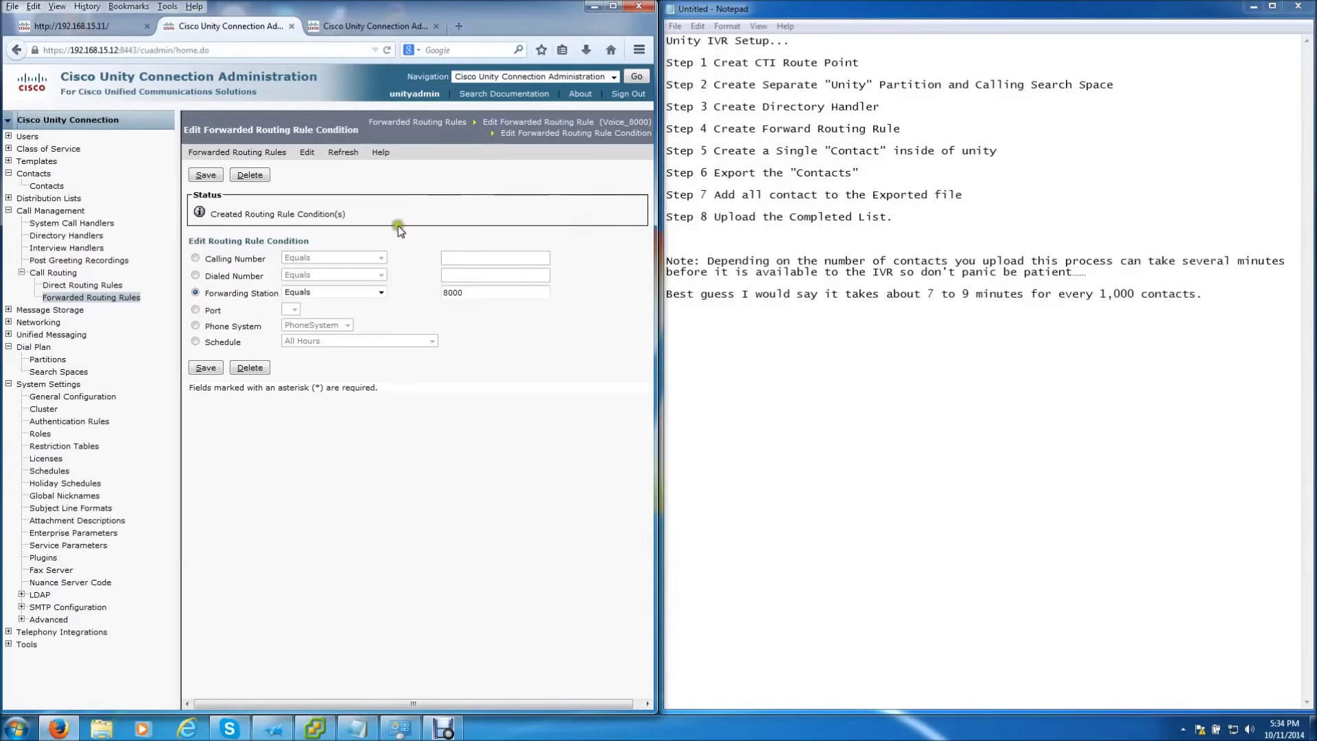
Step: Create a new contact with alias 1 and the contact's first and last name, using the System Contact Template, and save it
{"action": "left_click", "coordinate": [46, 186]}
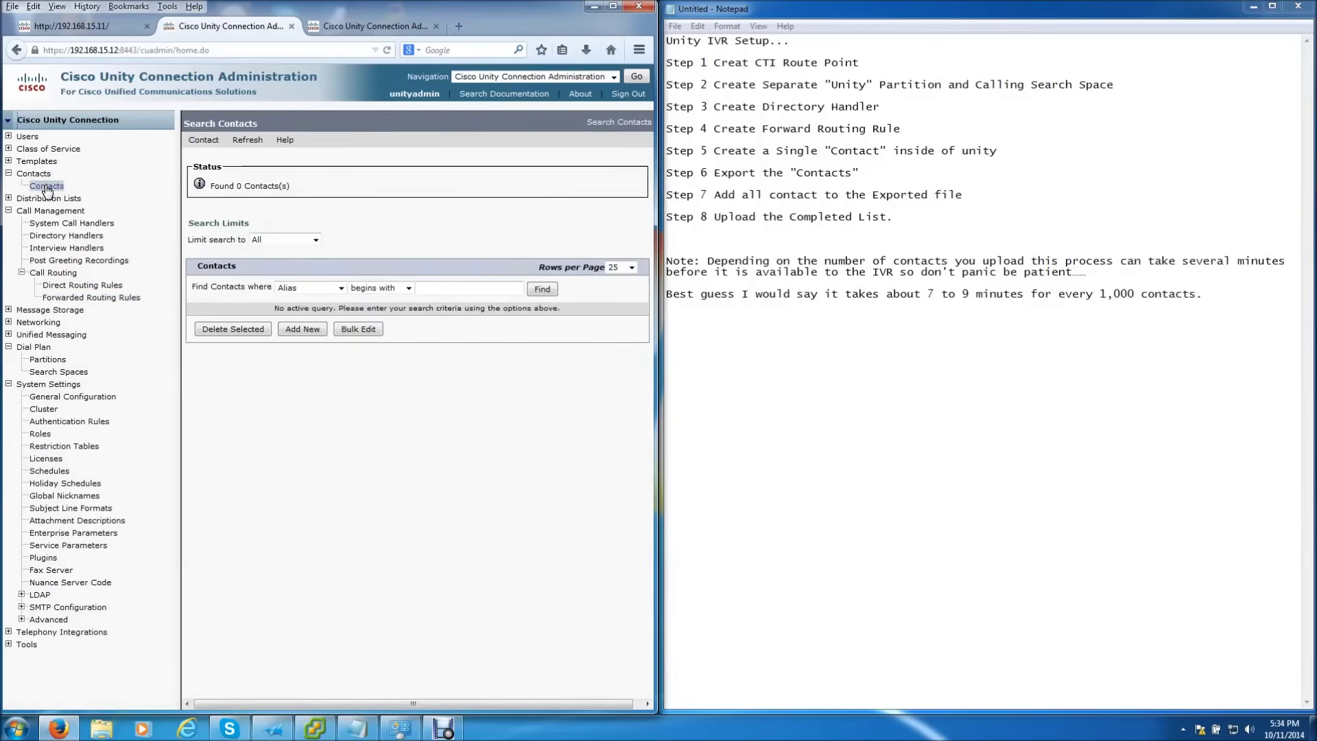
{"action": "left_click", "coordinate": [296, 332]}
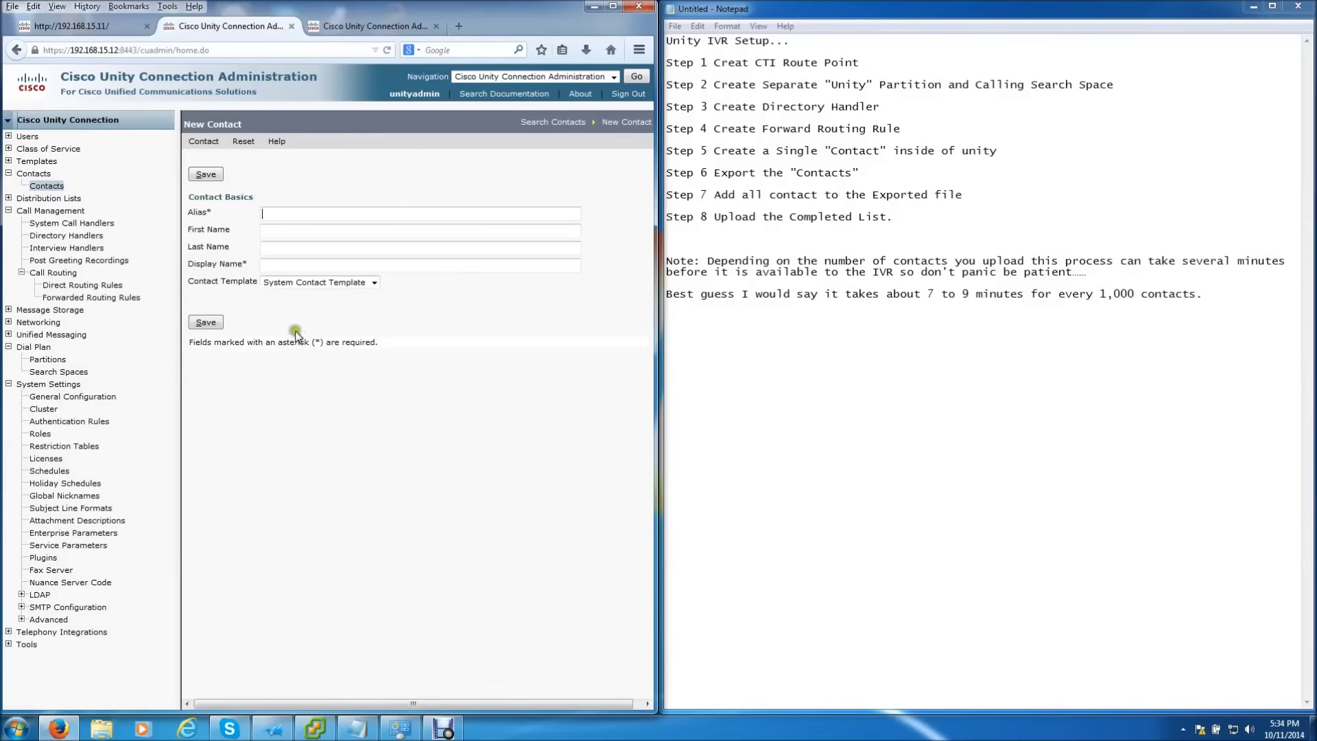
{"action": "left_click", "coordinate": [294, 216]}
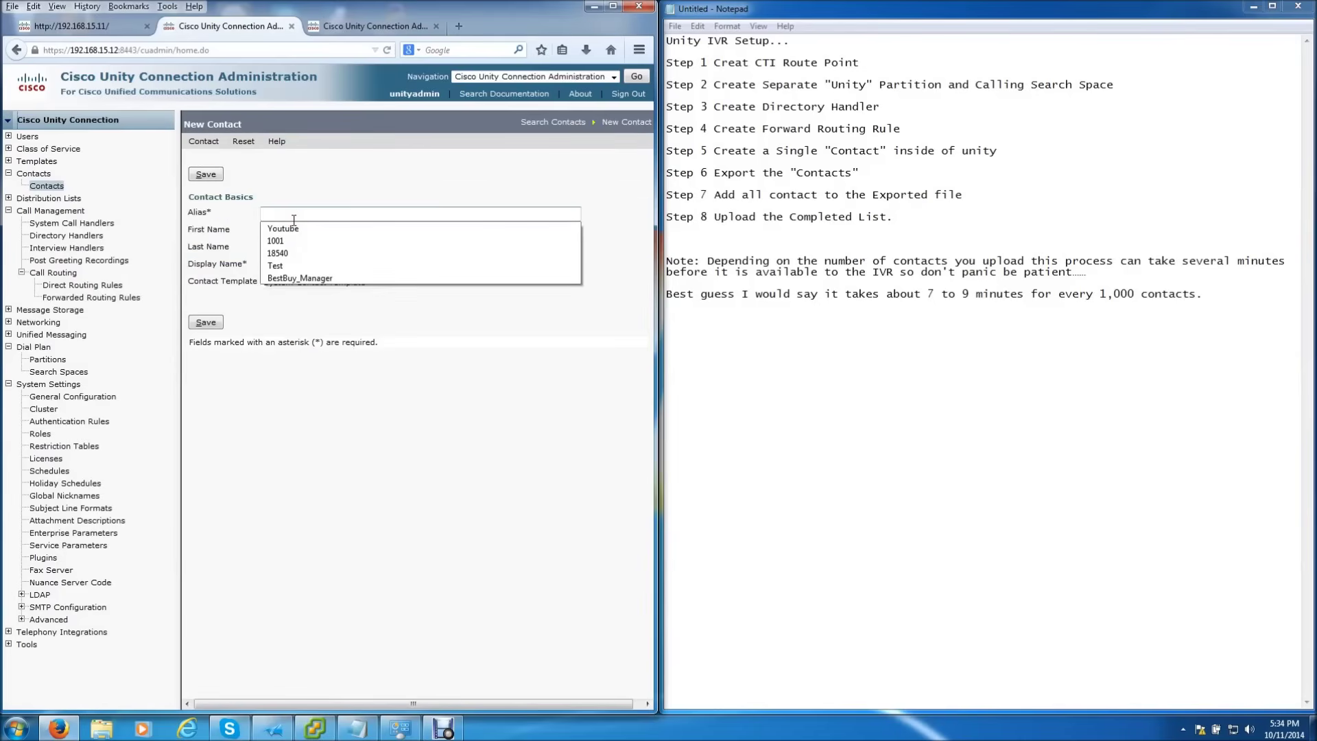
{"action": "type", "text": "1"}
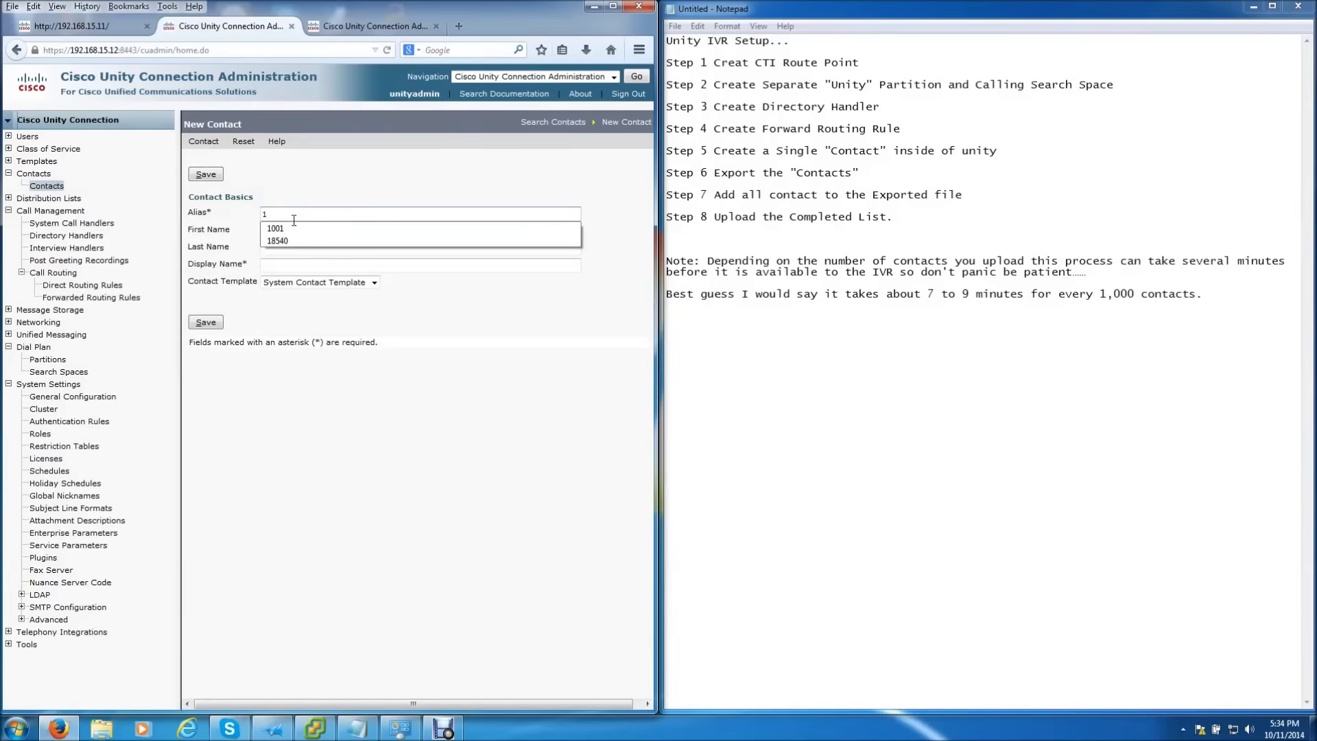
{"action": "left_click", "coordinate": [223, 216]}
{"action": "left_click", "coordinate": [282, 235]}
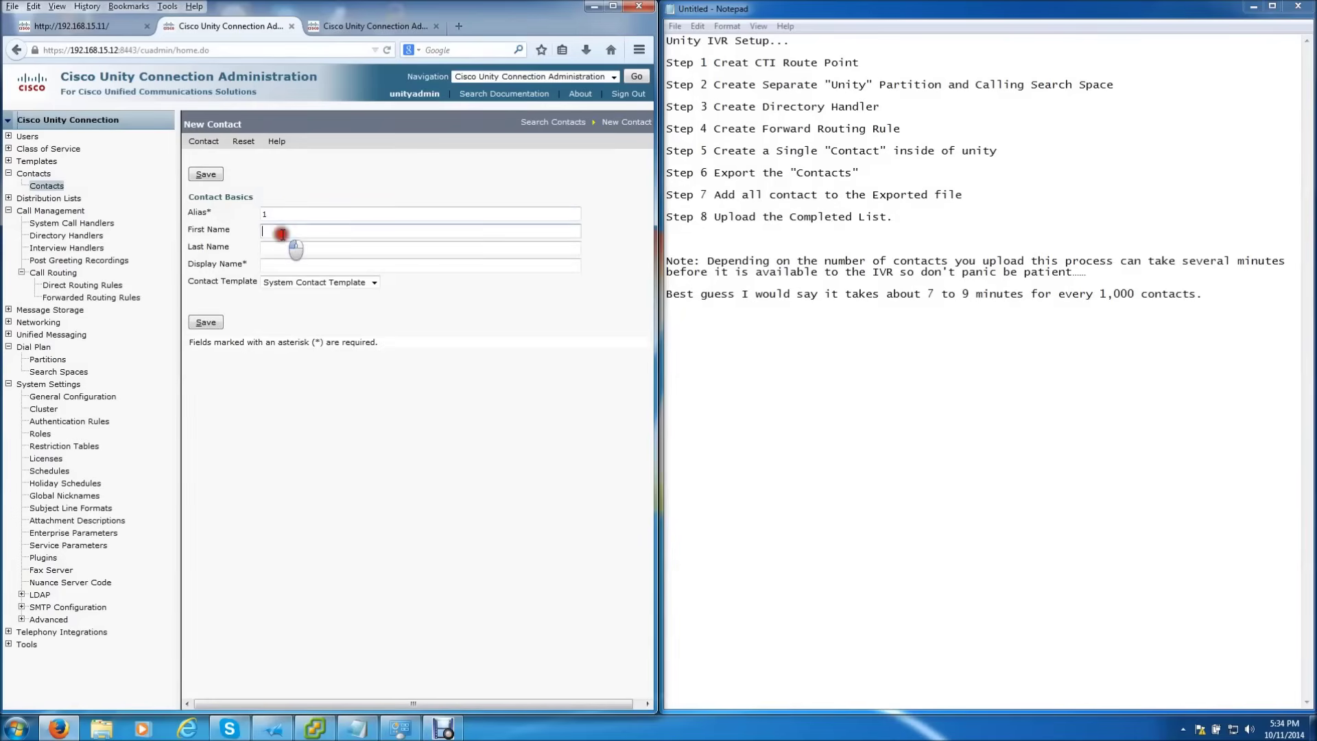
{"action": "type", "text": "Joe"}
{"action": "key", "text": "Tab"}
{"action": "type", "text": "Smi"}
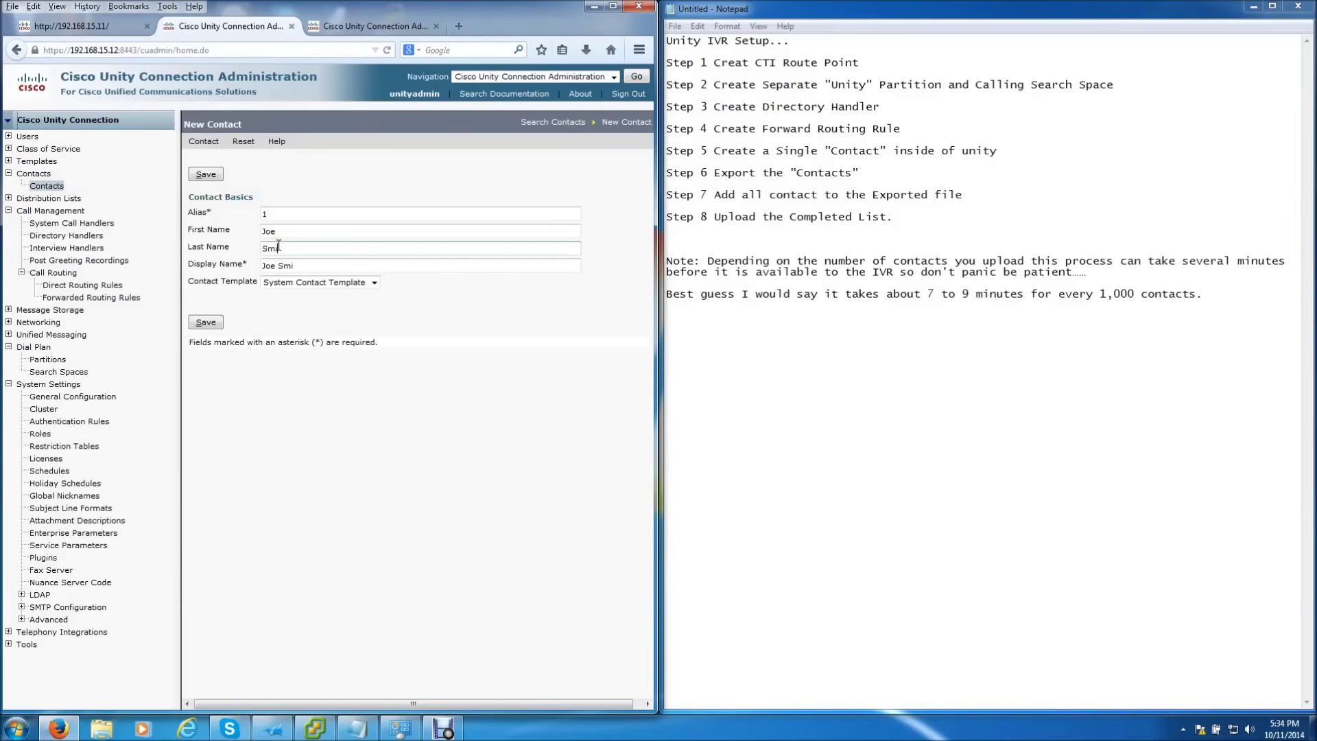
{"action": "type", "text": "th"}
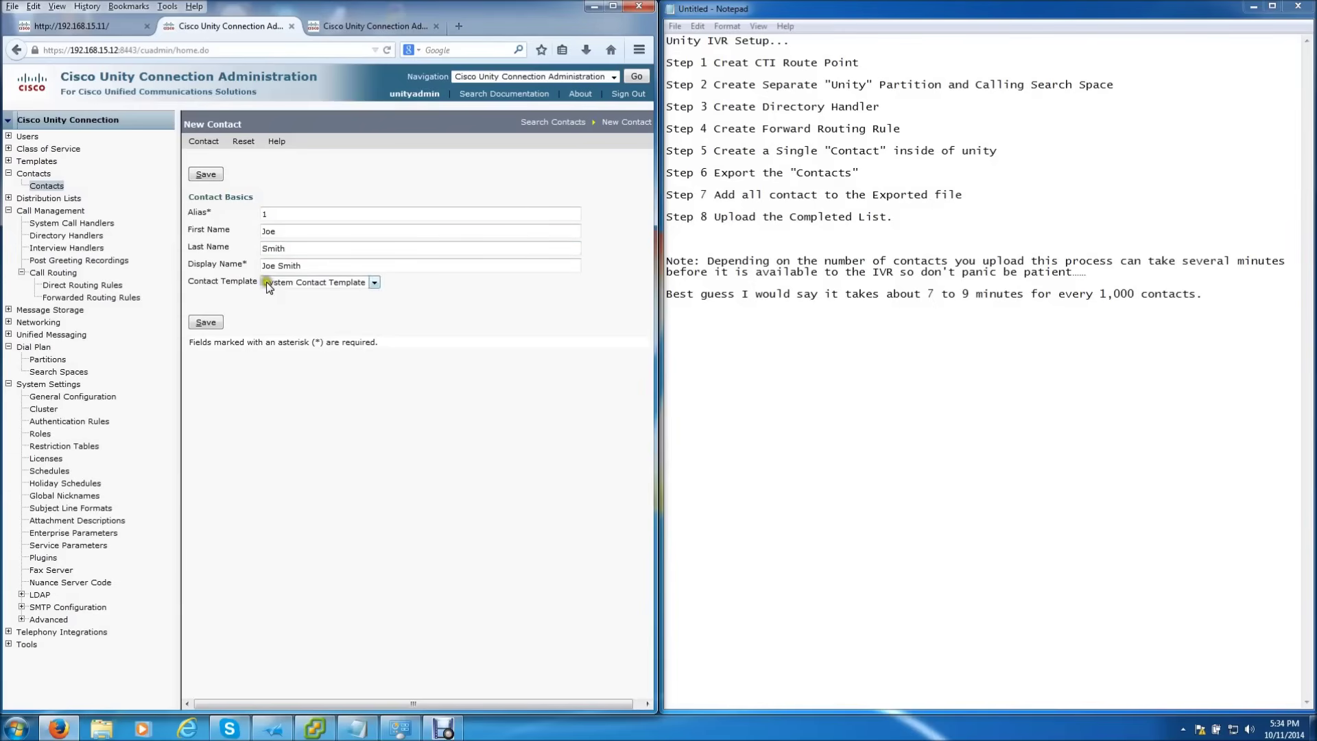
{"action": "left_click", "coordinate": [207, 322]}
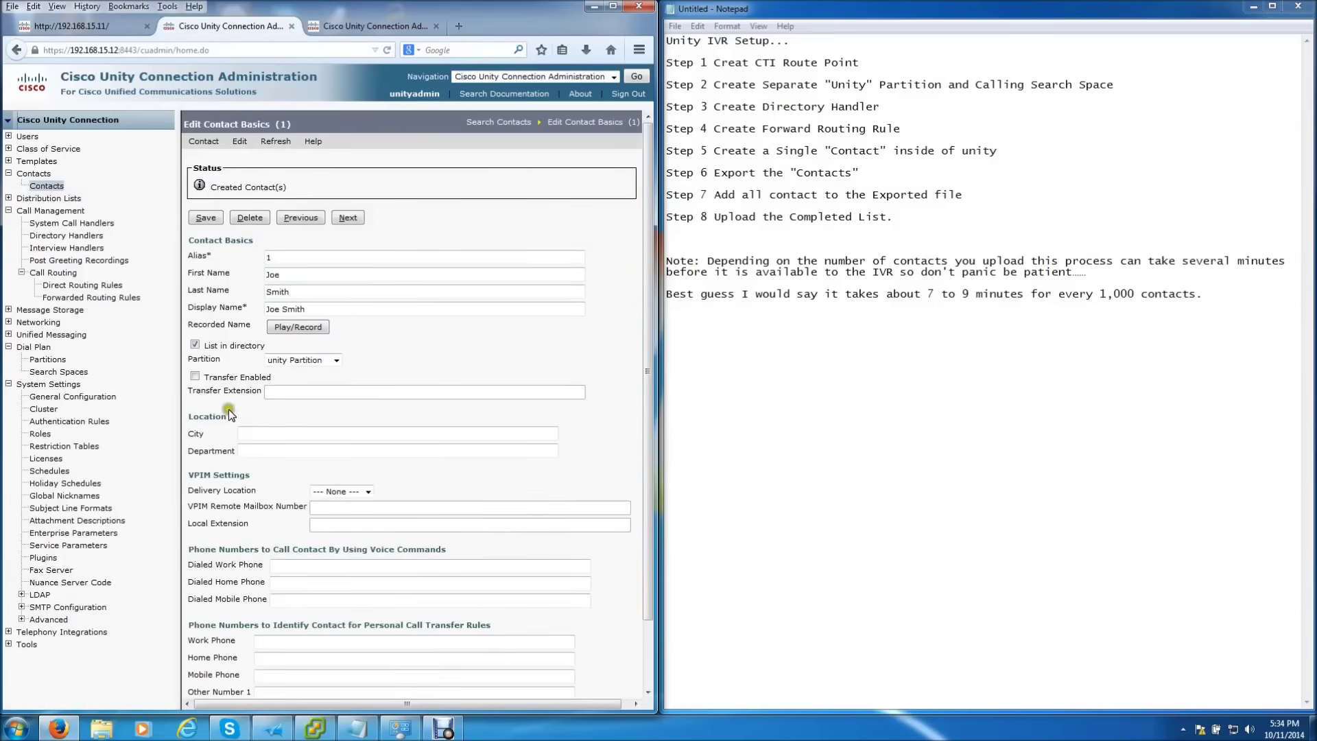
Step: Enable transfer for the contact with transfer extension 4545, set its partition to Voice_8000_PT, save, and return to the contacts list
{"action": "scroll", "coordinate": [258, 403], "scroll_direction": "down", "scroll_amount": 2}
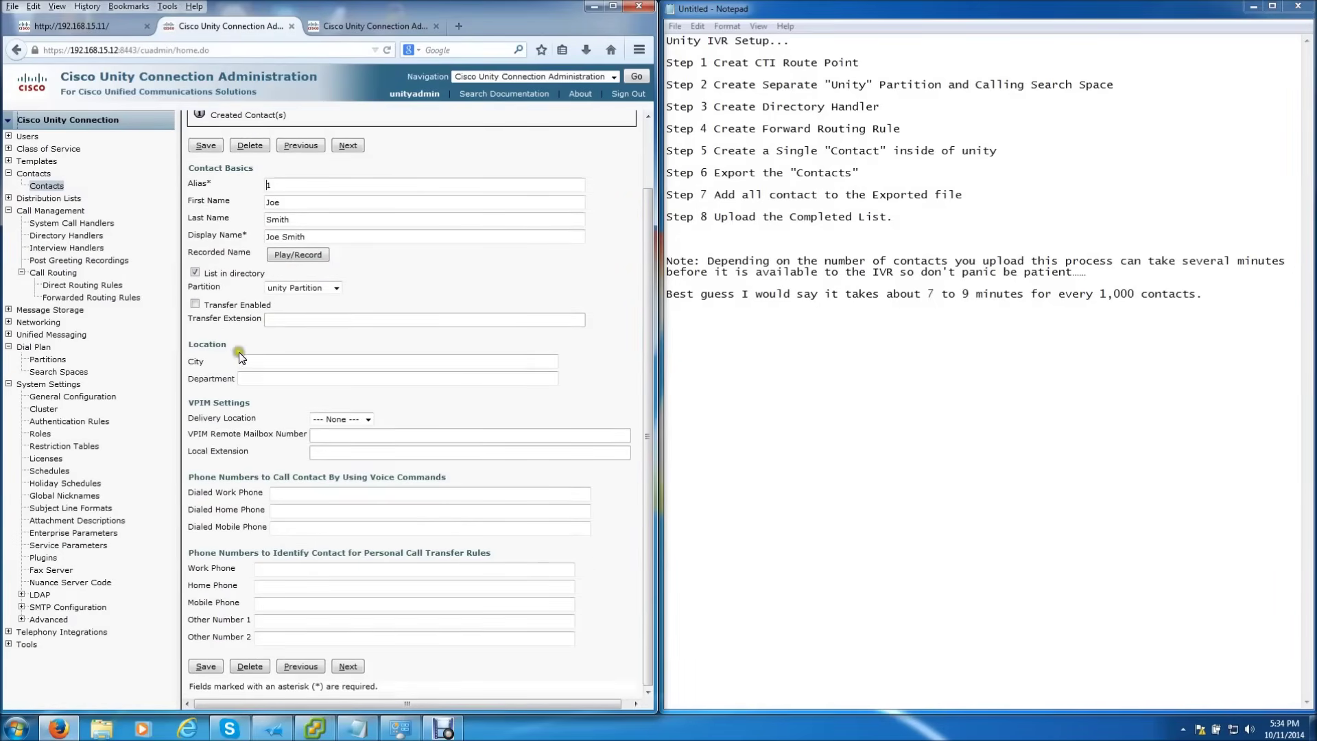
{"action": "left_click", "coordinate": [196, 306]}
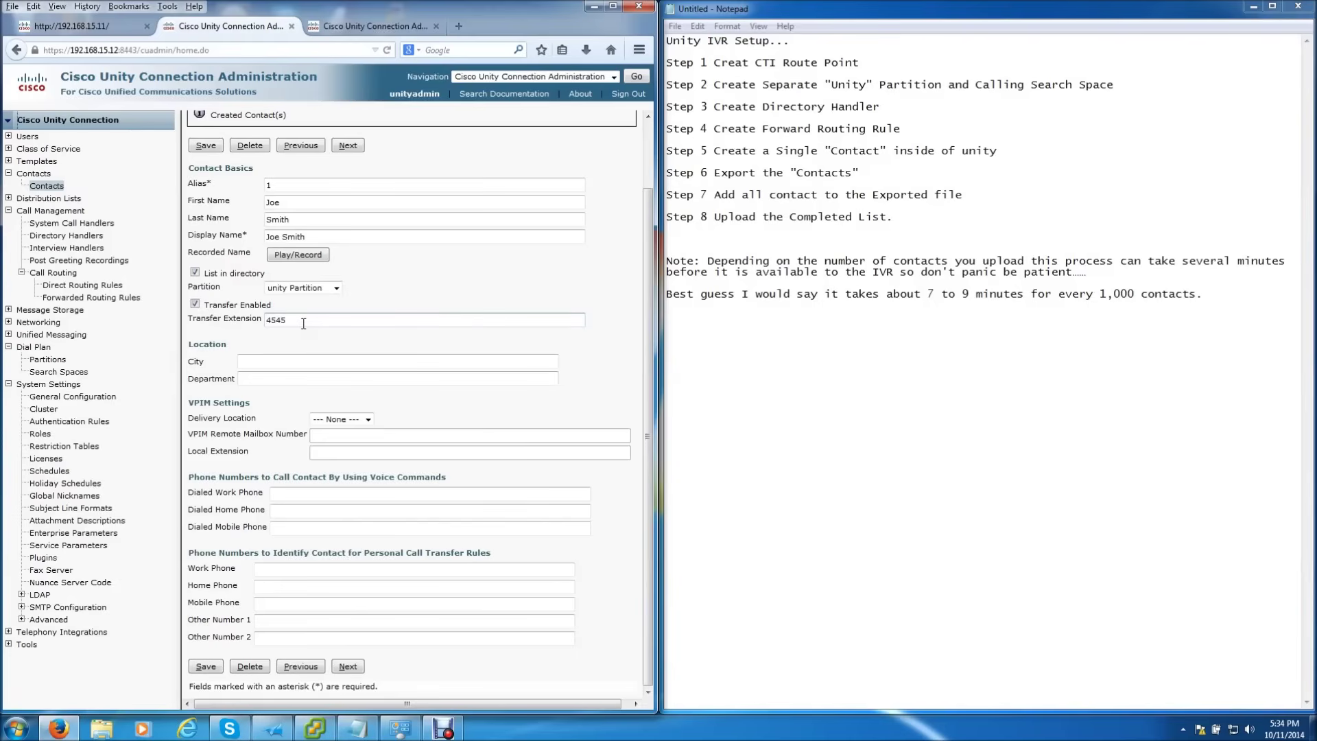
{"action": "left_click", "coordinate": [298, 288]}
{"action": "left_click", "coordinate": [299, 310]}
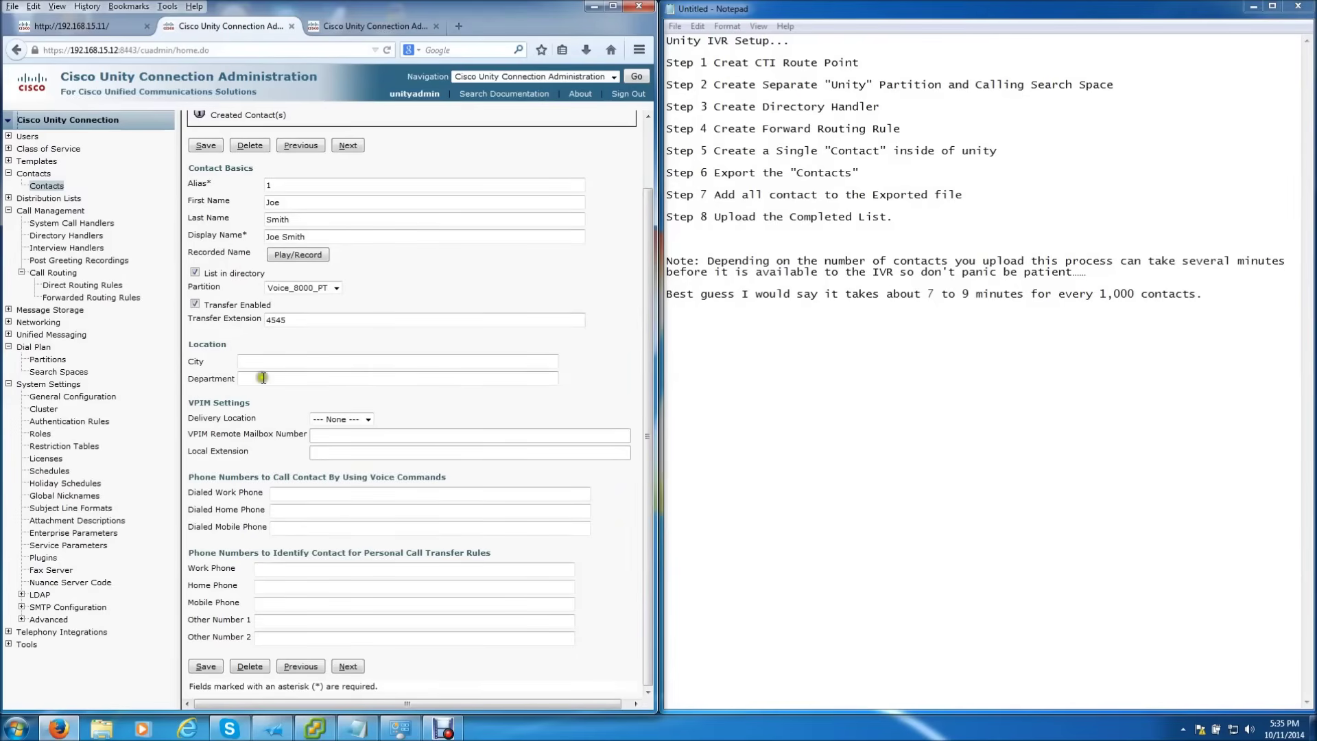
{"action": "left_click", "coordinate": [202, 146]}
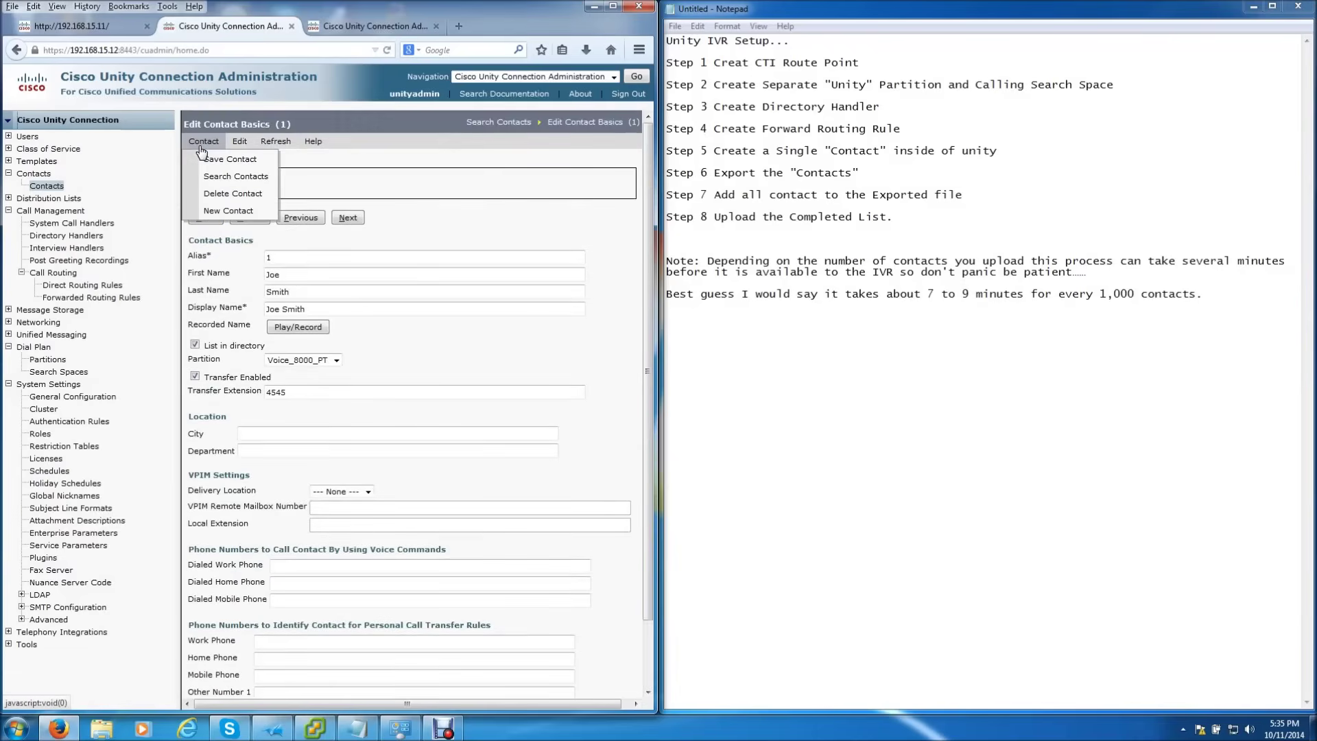
{"action": "left_click", "coordinate": [46, 185]}
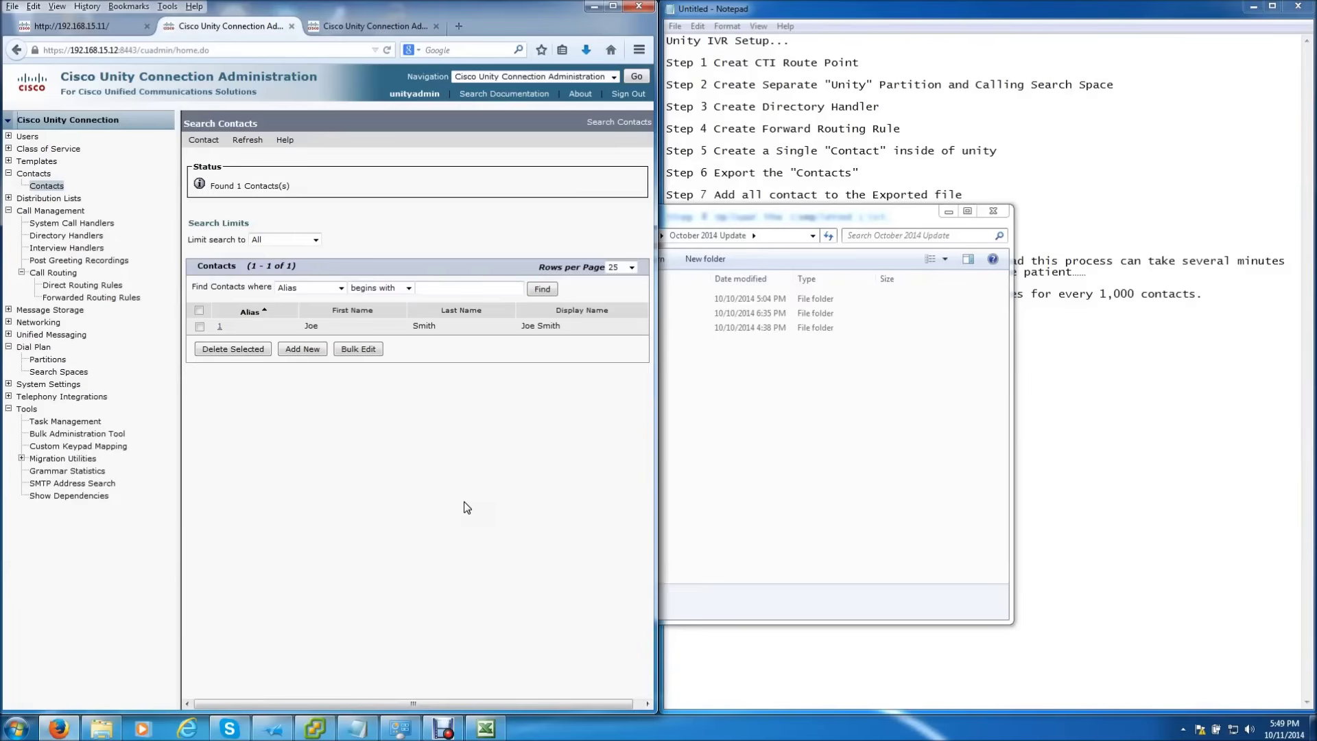
Step: Export the system contacts to a CSV file named Voice.csv with the Bulk Administration Tool
{"action": "left_click", "coordinate": [74, 435]}
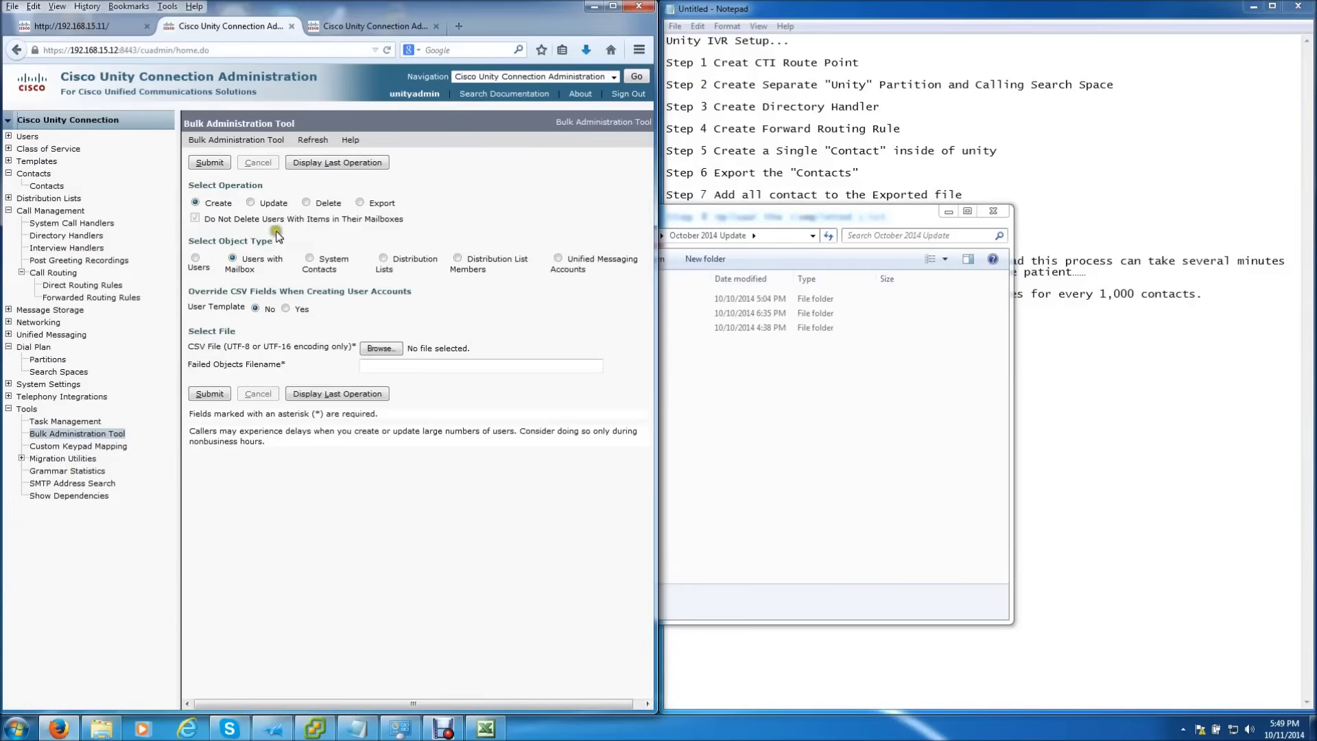
{"action": "left_click", "coordinate": [359, 202]}
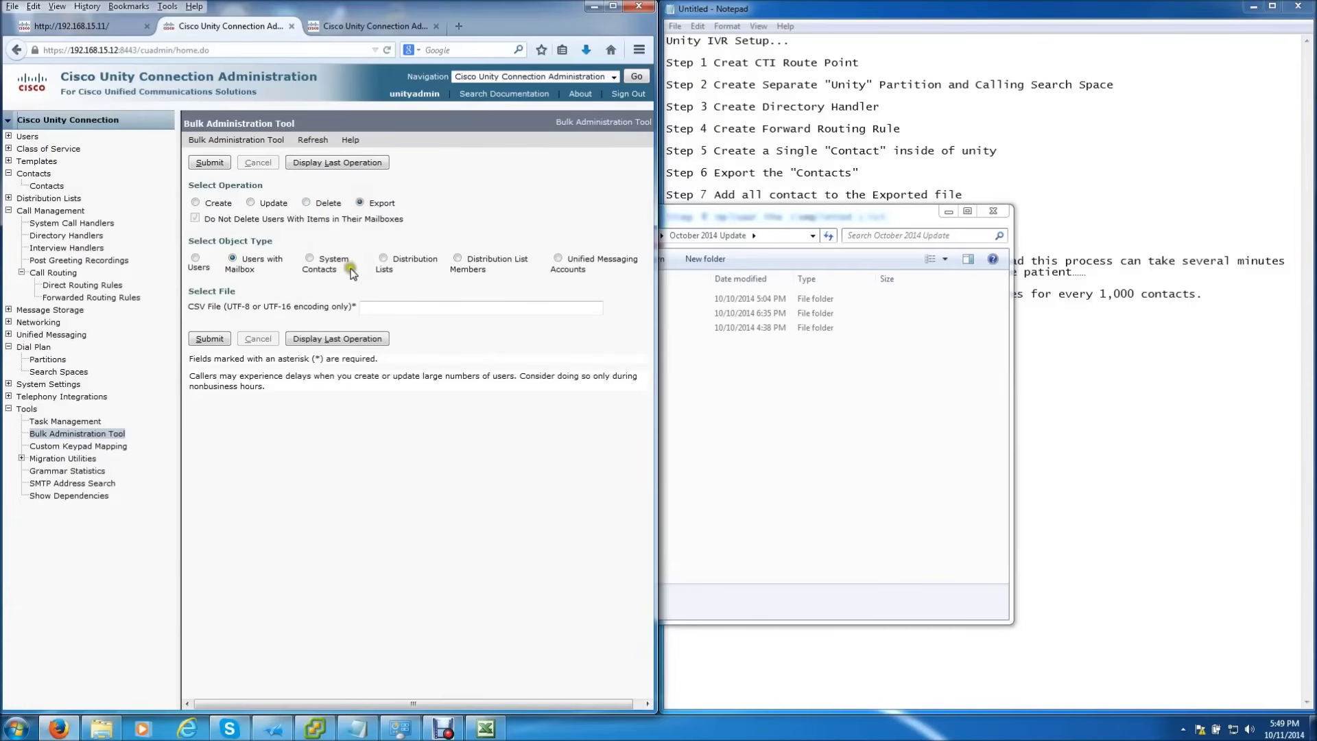
{"action": "left_click", "coordinate": [309, 258]}
{"action": "left_click", "coordinate": [404, 302]}
{"action": "type", "text": "v"}
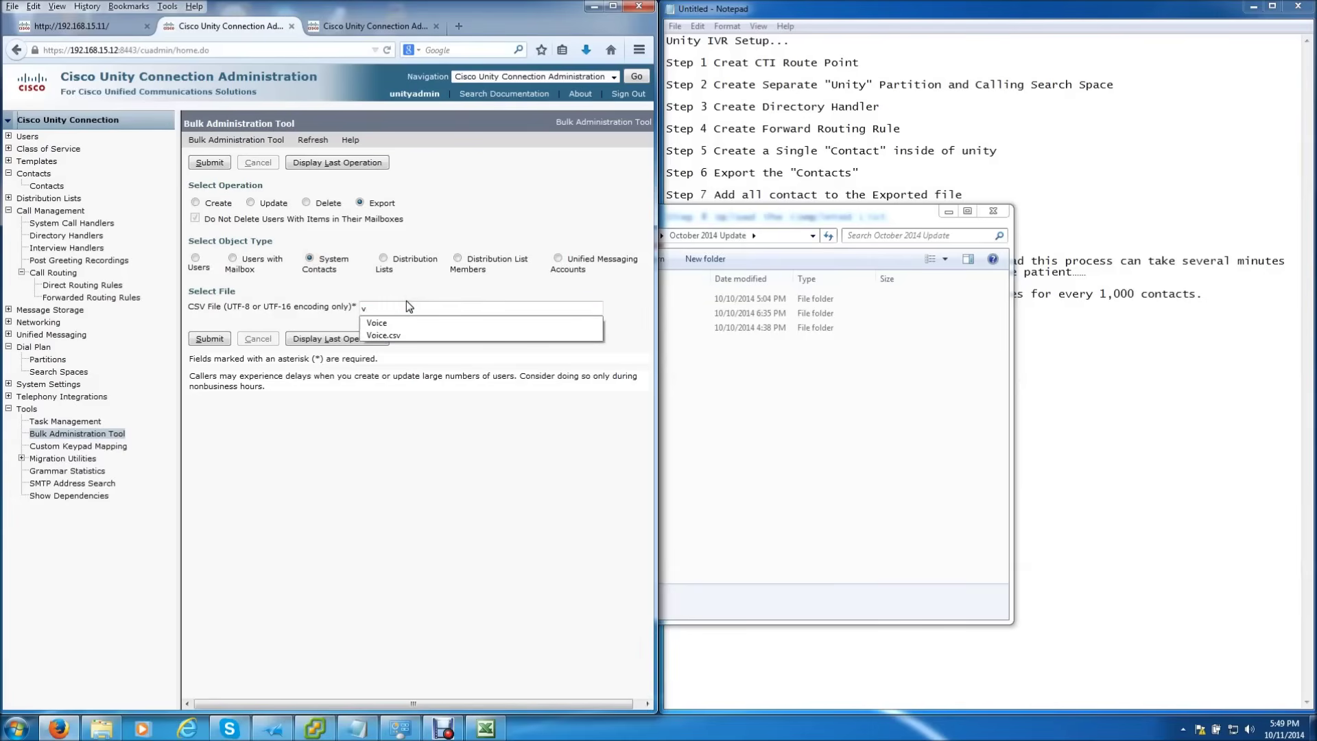
{"action": "left_click", "coordinate": [401, 334]}
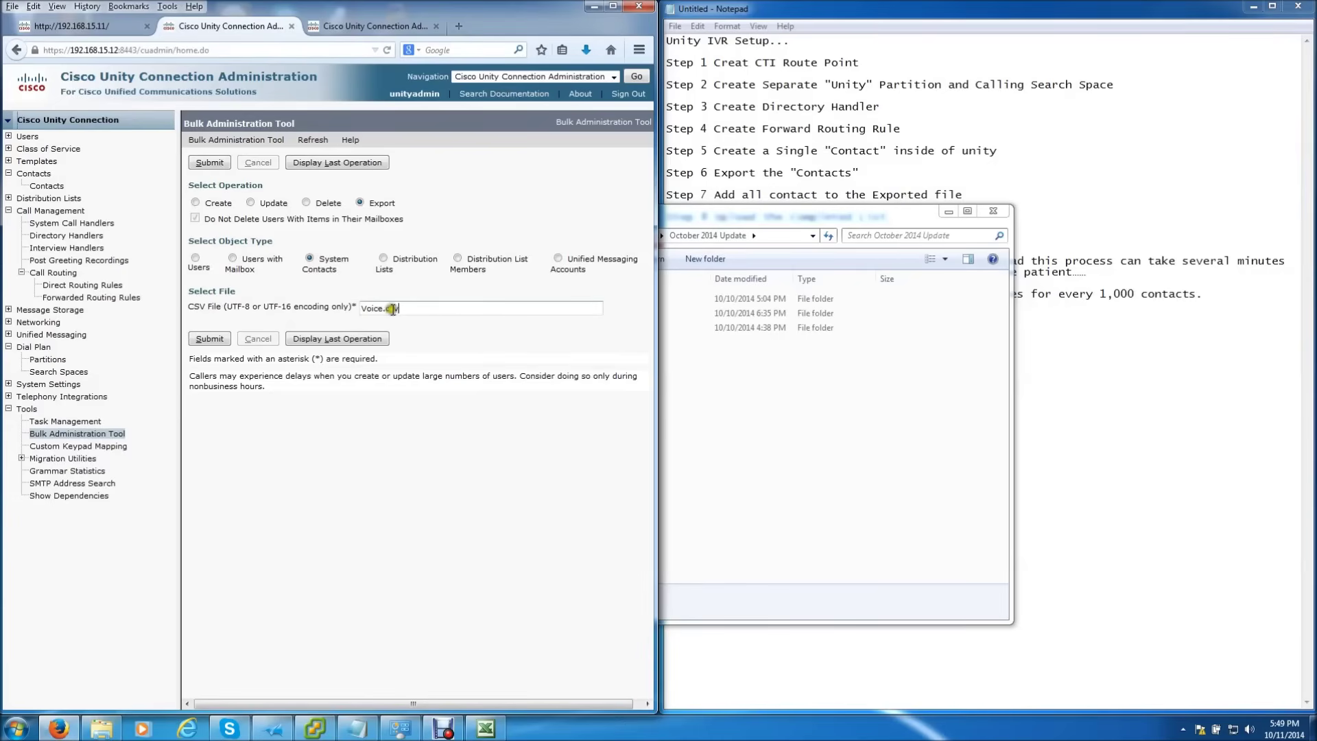
{"action": "left_click", "coordinate": [422, 308]}
{"action": "left_click", "coordinate": [362, 202]}
{"action": "left_click", "coordinate": [216, 339]}
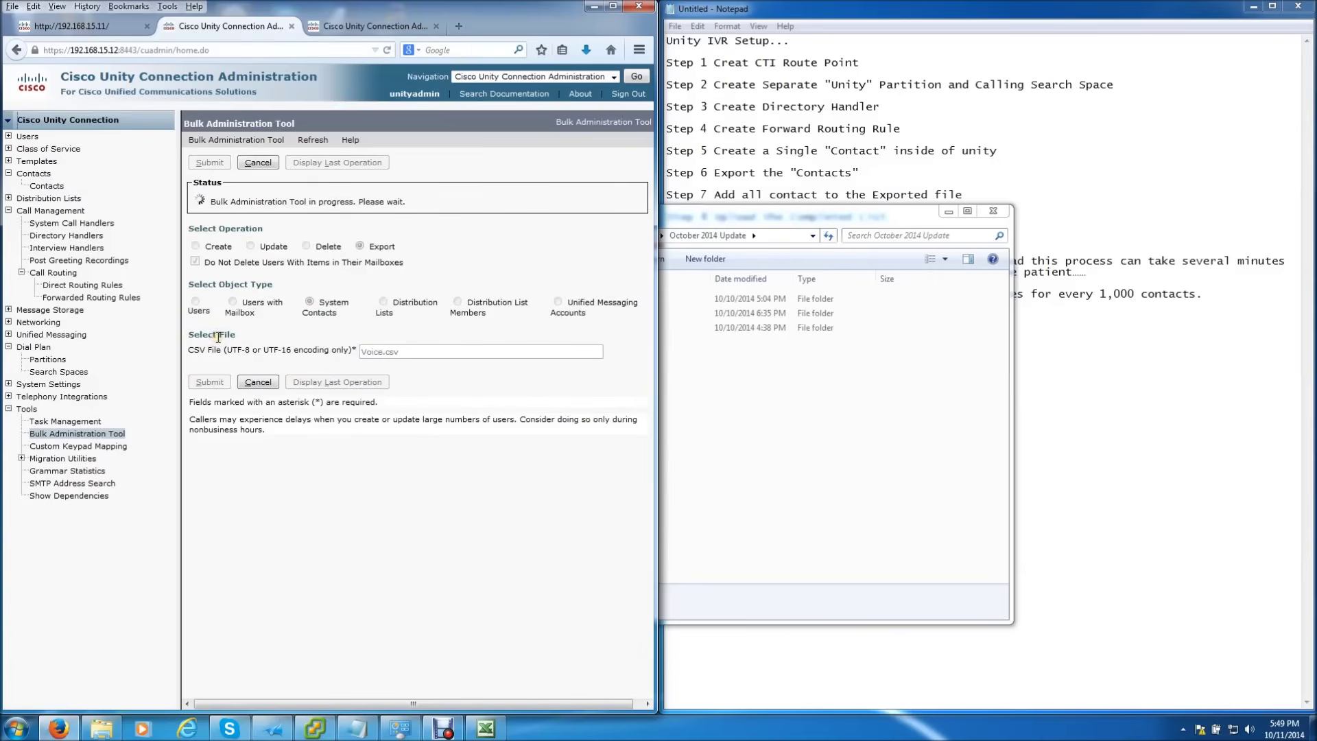
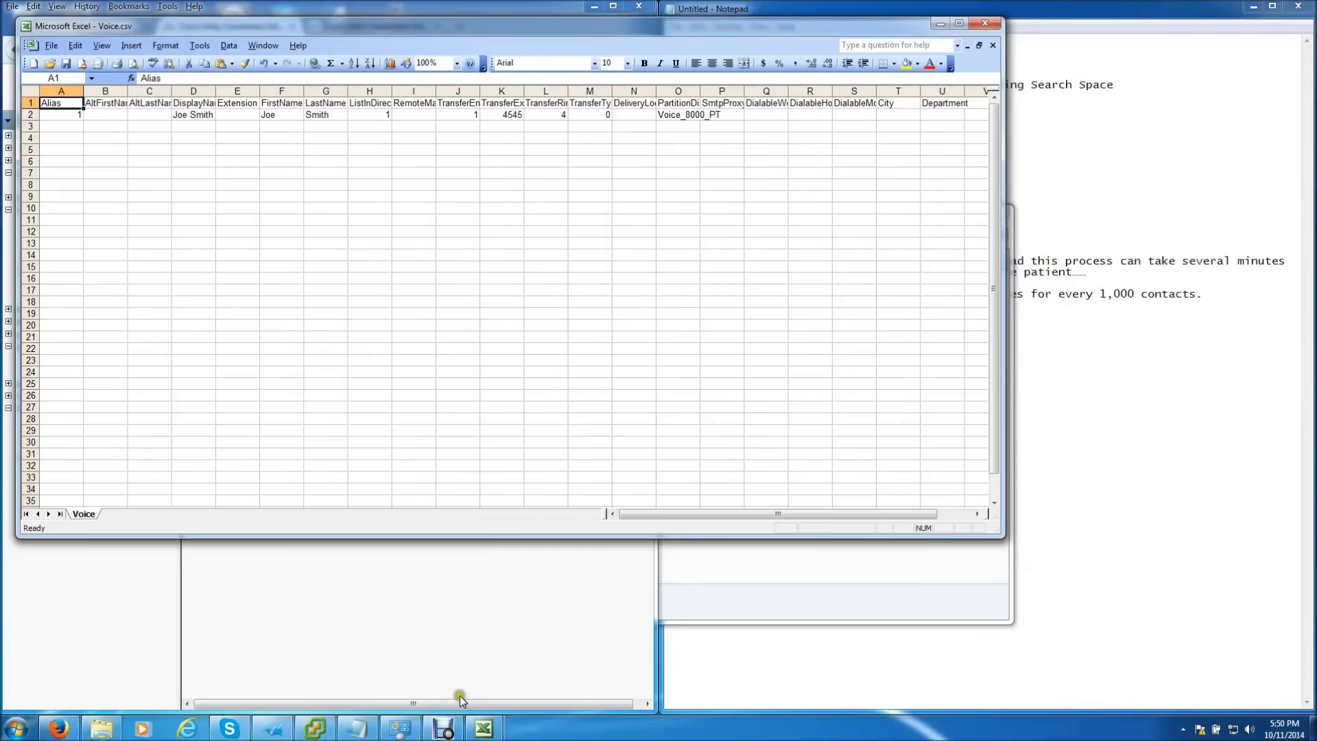
Step: In Excel, copy alias numbers 2 to 6 from A2:A6 of Book1 into the Alias column of Voice.csv, starting at A3
{"action": "left_click", "coordinate": [482, 729]}
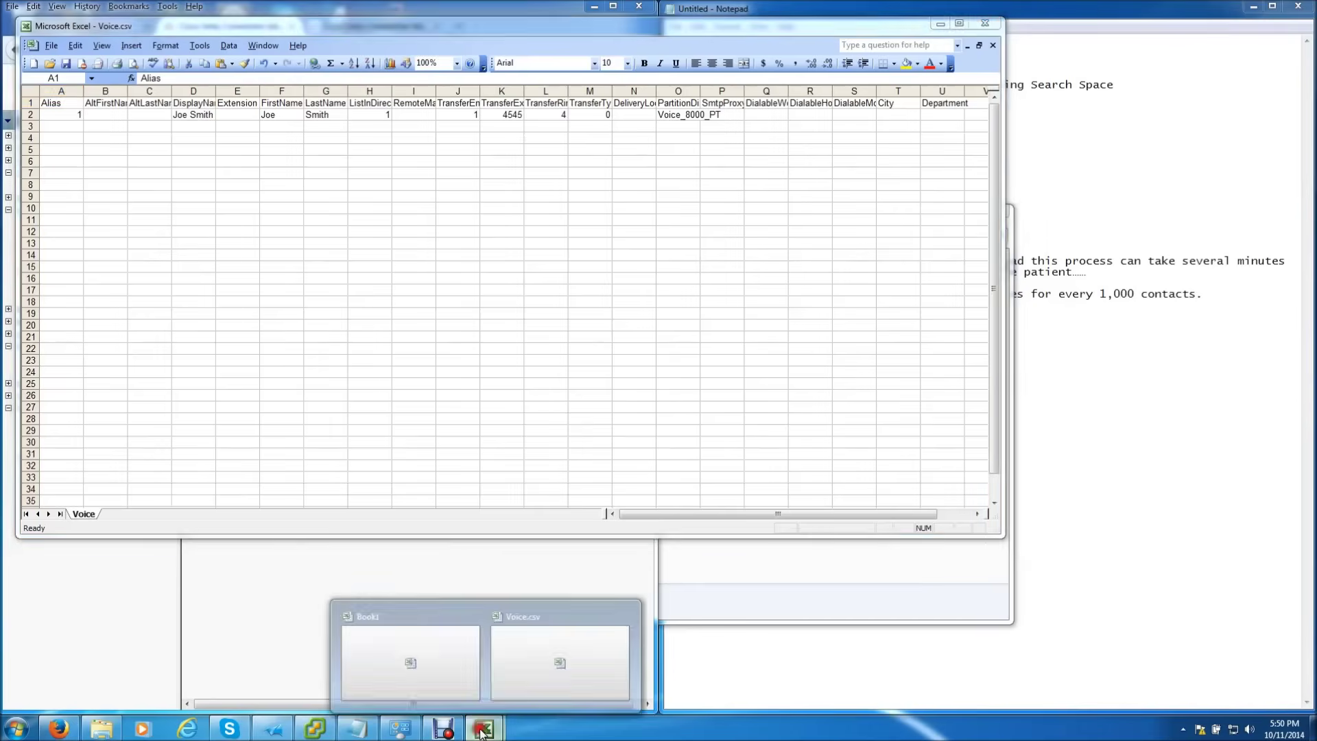
{"action": "left_click", "coordinate": [515, 673]}
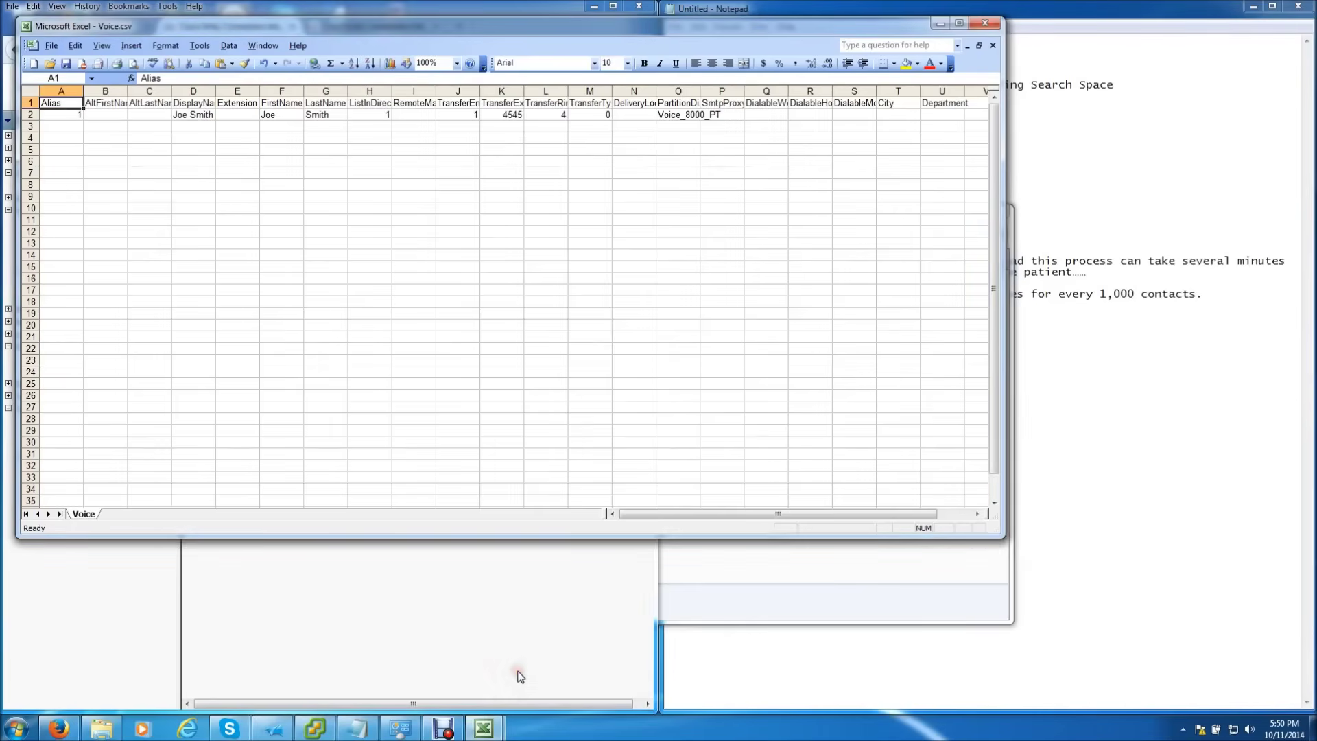
{"action": "left_click", "coordinate": [484, 727]}
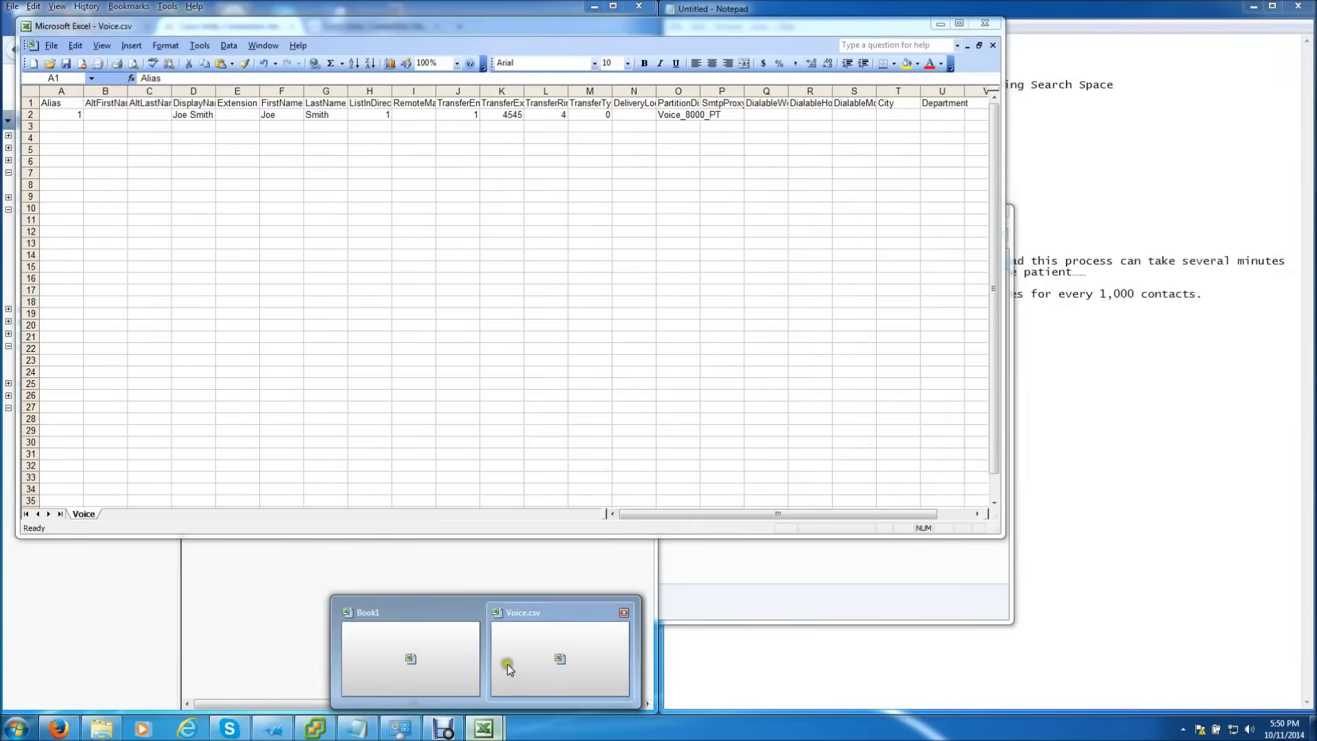
{"action": "left_click", "coordinate": [456, 664]}
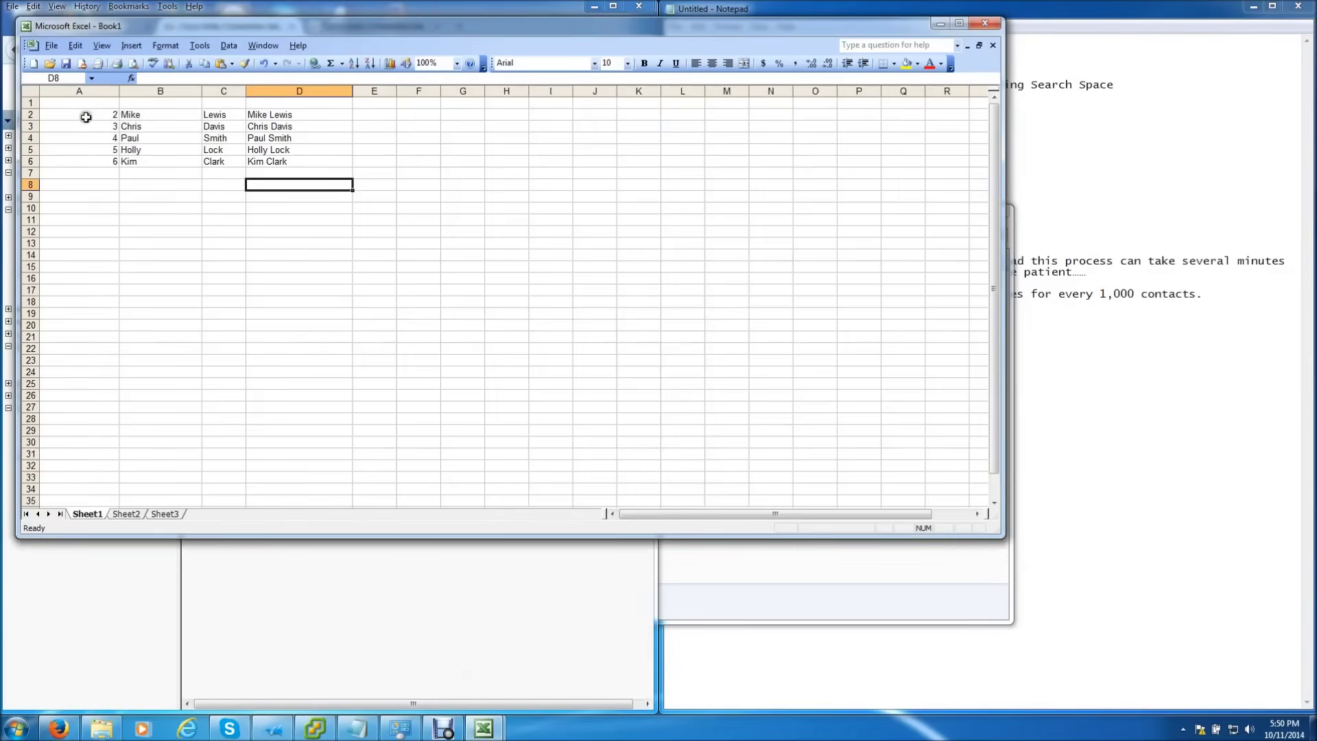
{"action": "left_click_drag", "start_coordinate": [101, 111], "coordinate": [115, 162]}
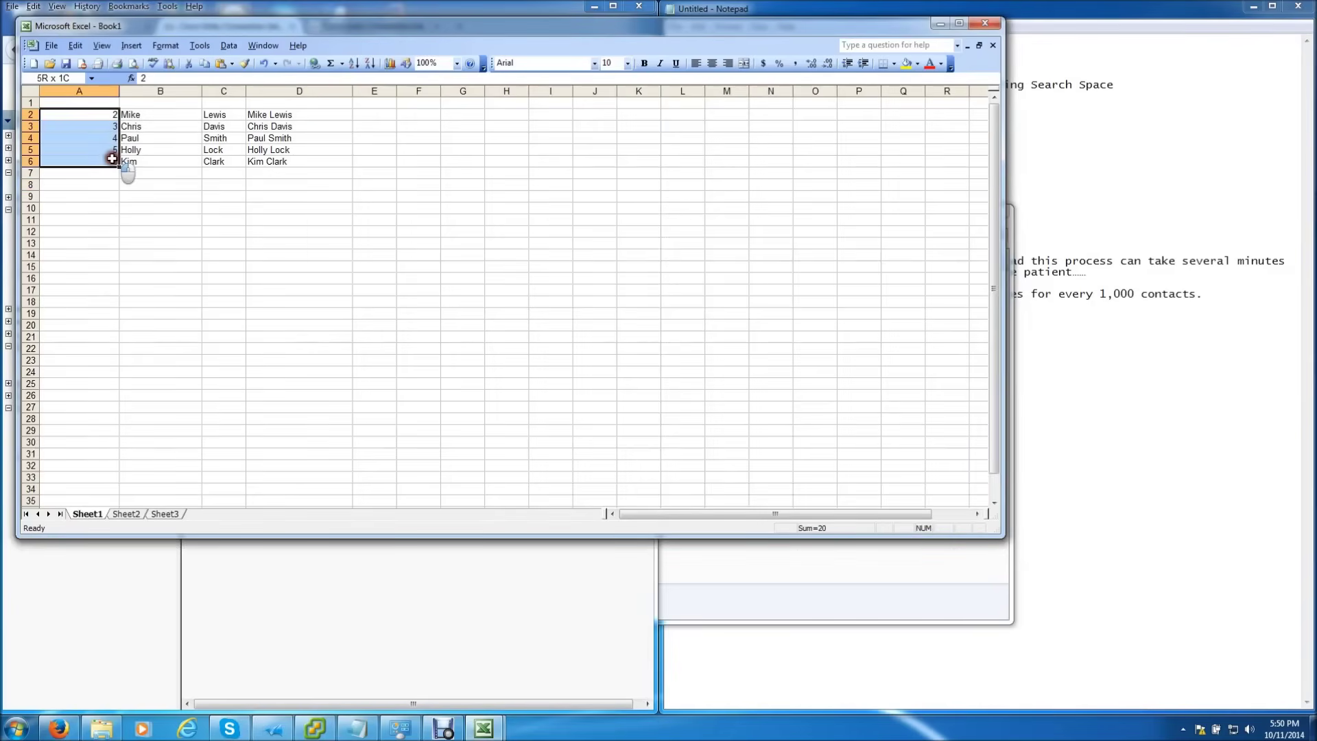
{"action": "right_click", "coordinate": [116, 151]}
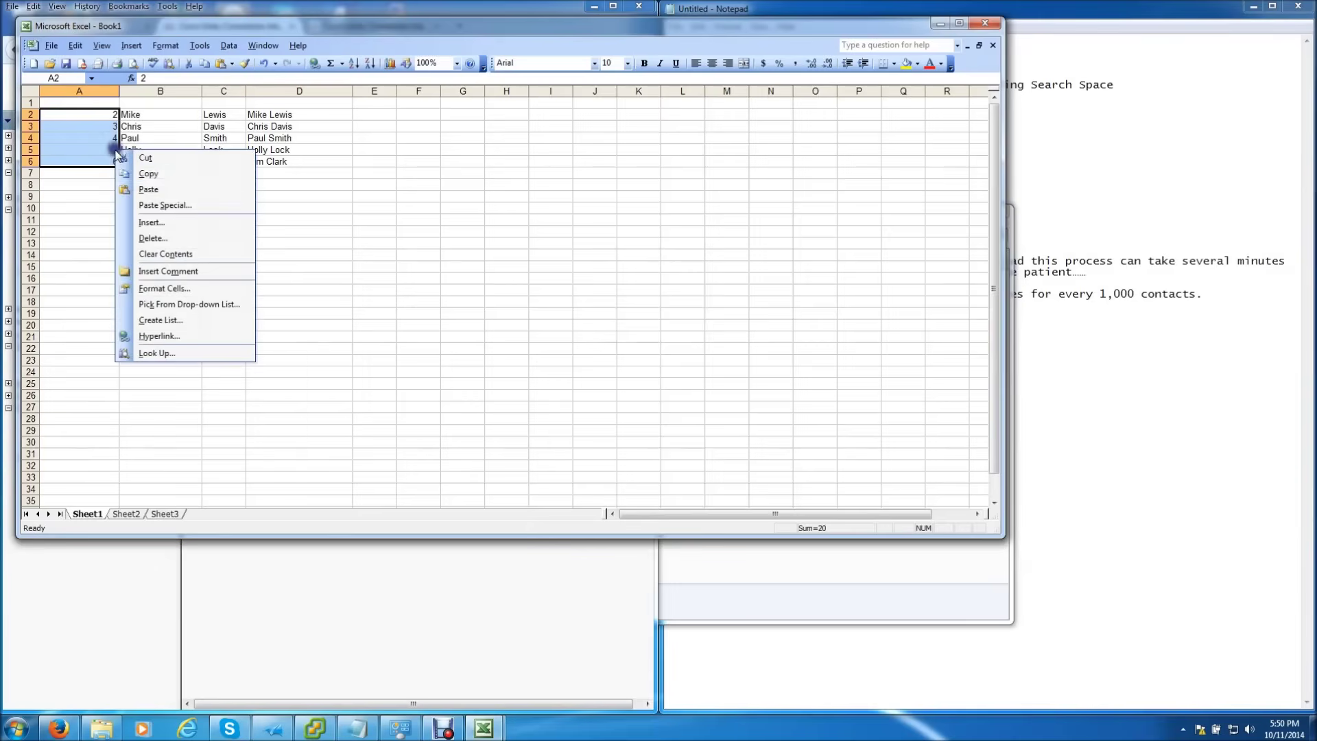
{"action": "left_click", "coordinate": [155, 175]}
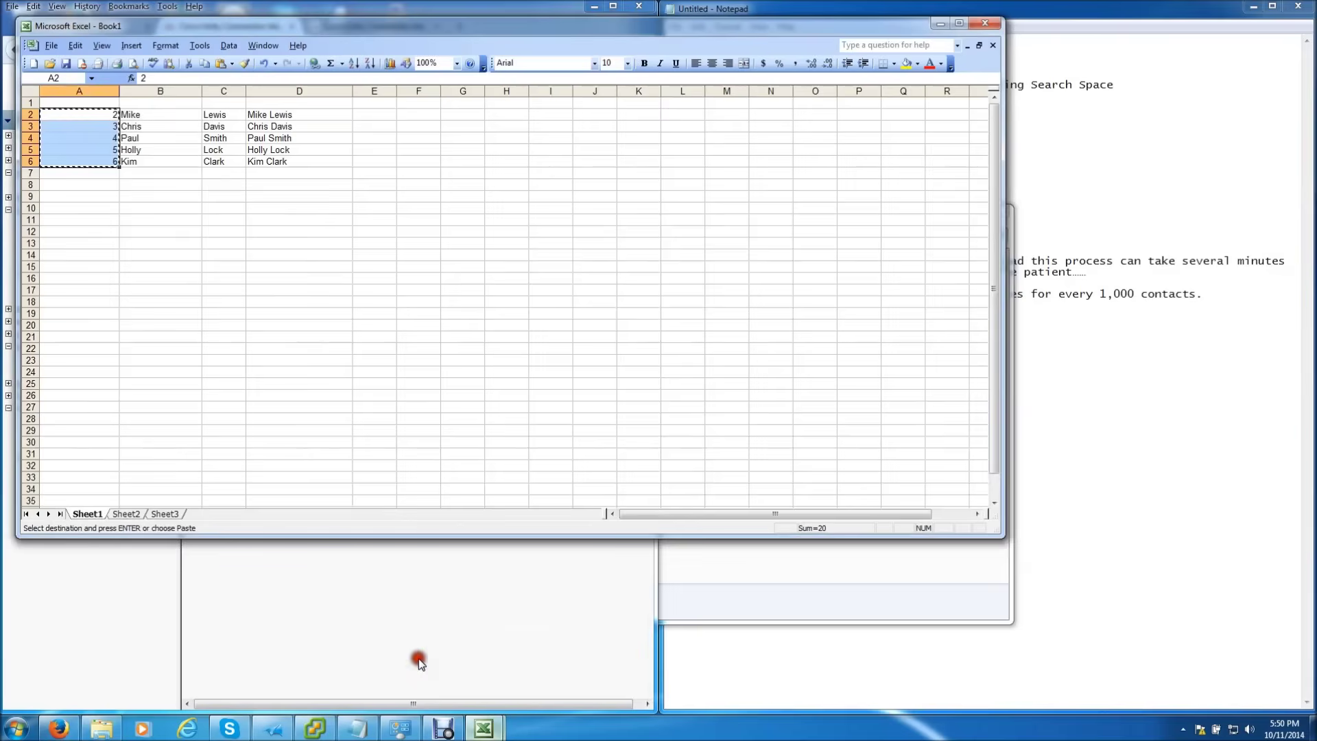
{"action": "mouse_move", "coordinate": [484, 727]}
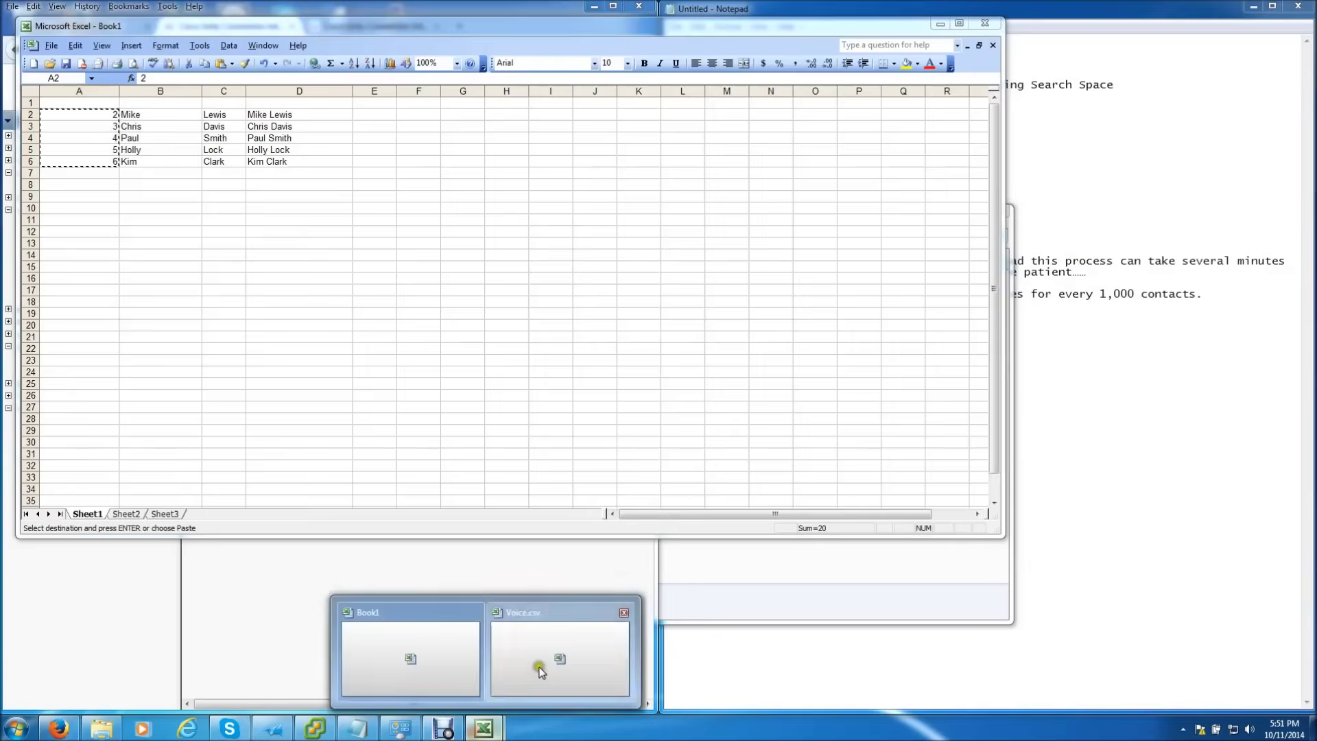
{"action": "left_click", "coordinate": [538, 663]}
{"action": "right_click", "coordinate": [75, 126]}
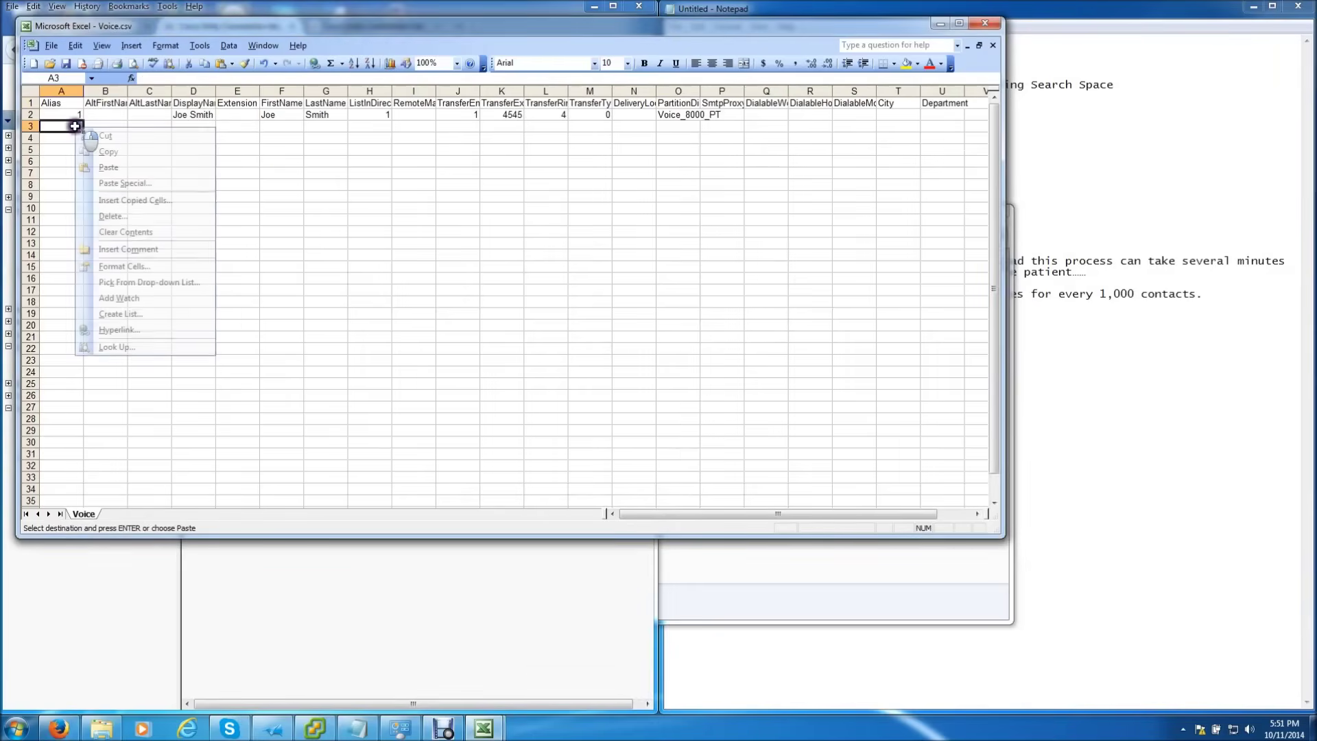
{"action": "left_click", "coordinate": [119, 169]}
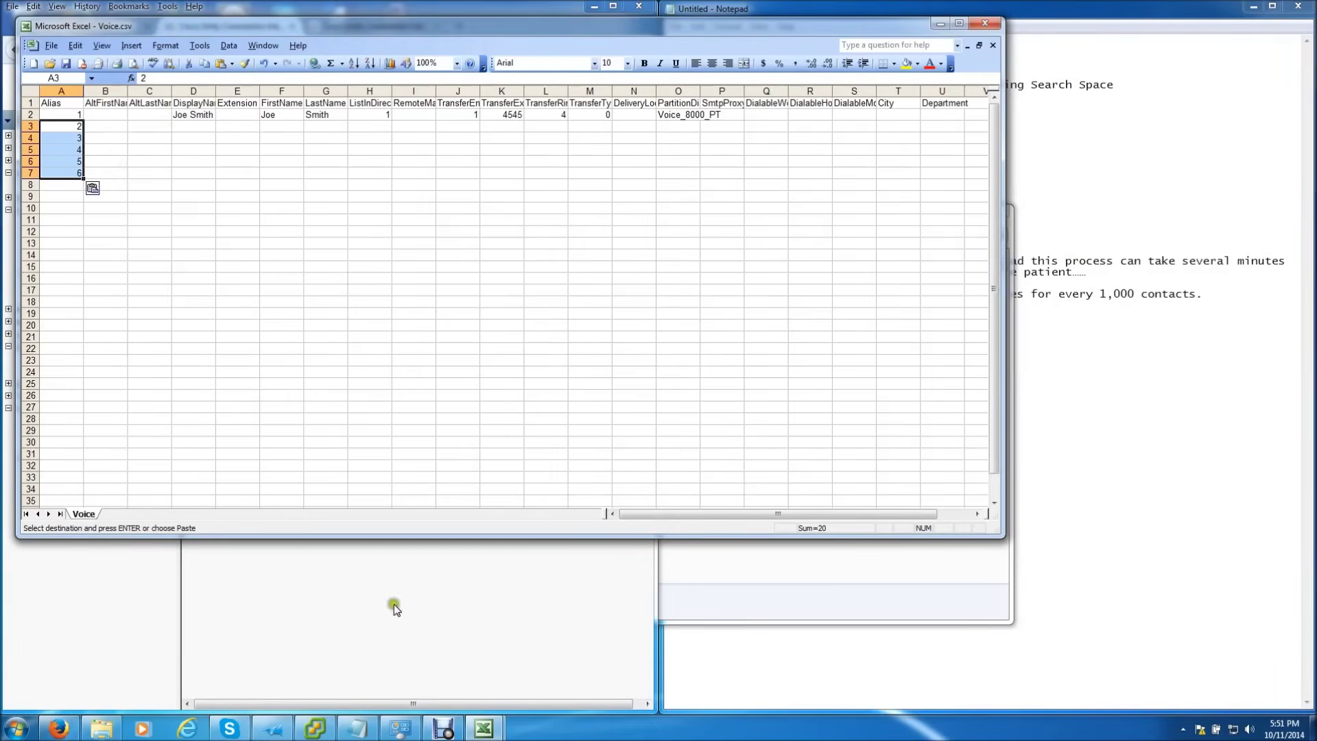
Step: Copy the first names from B2:B6 of Book1 into the FirstName column of Voice.csv, starting at F3
{"action": "left_click", "coordinate": [484, 727]}
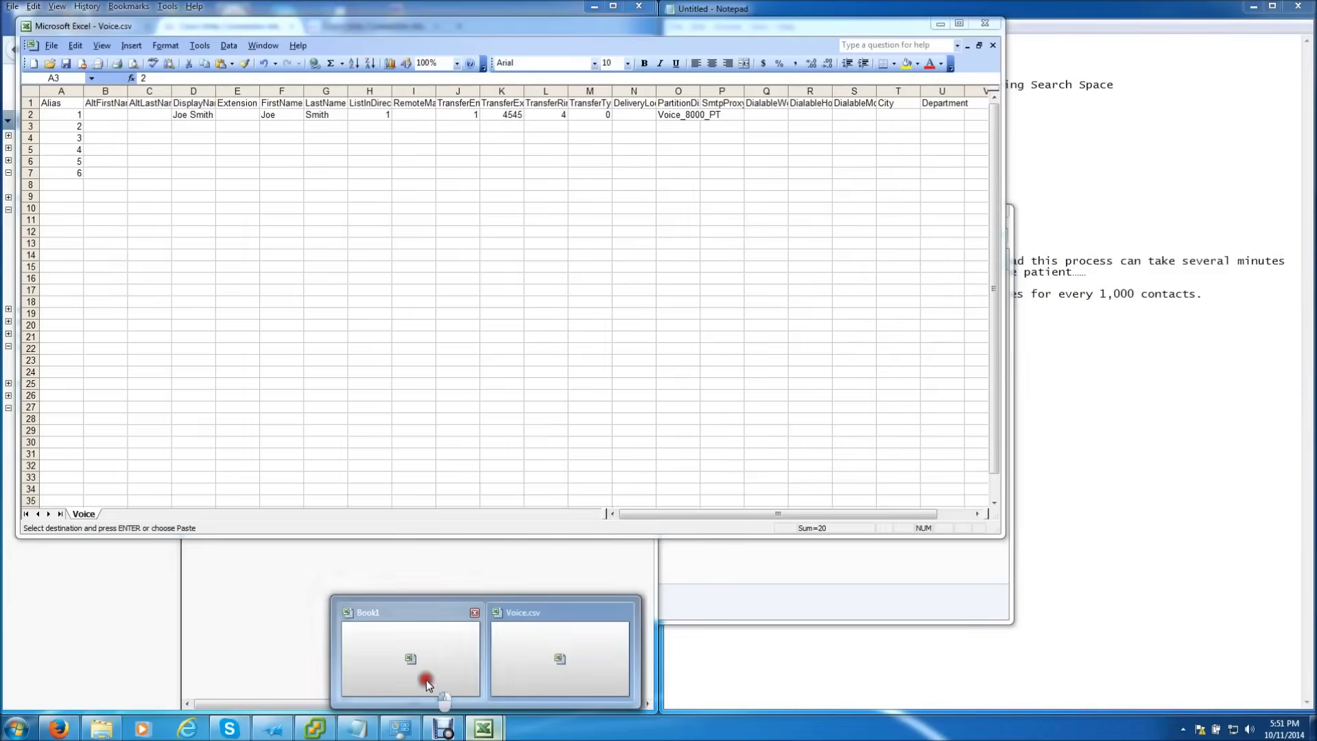
{"action": "left_click", "coordinate": [426, 680]}
{"action": "left_click_drag", "start_coordinate": [134, 116], "coordinate": [153, 167]}
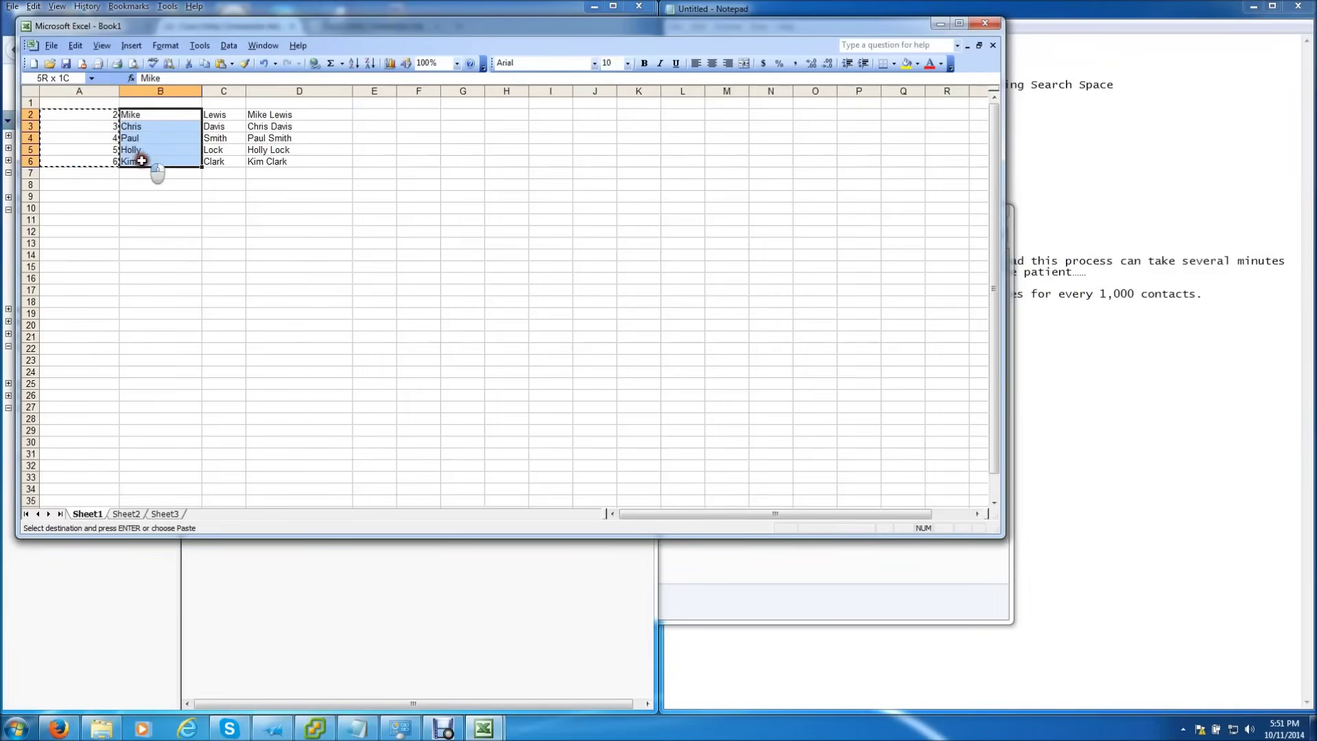
{"action": "right_click", "coordinate": [142, 145]}
{"action": "left_click", "coordinate": [178, 169]}
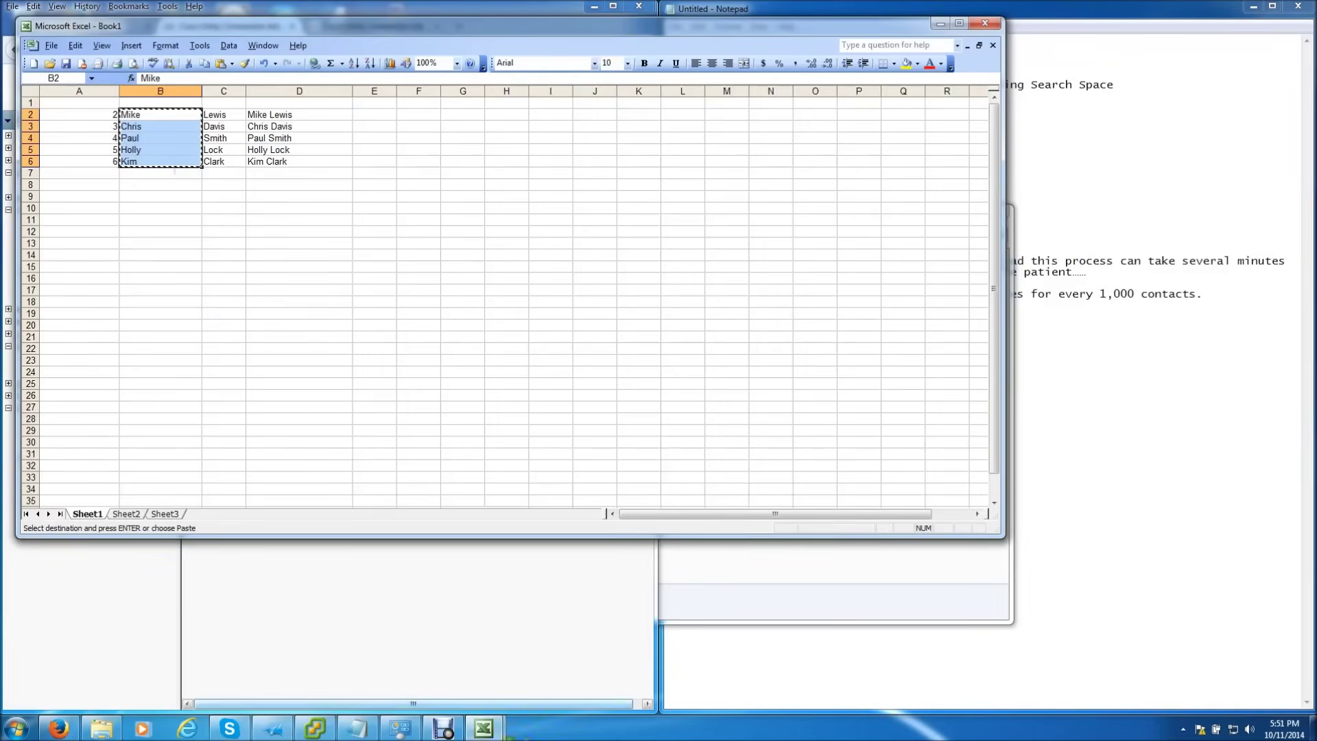
{"action": "left_click", "coordinate": [484, 727]}
{"action": "left_click", "coordinate": [498, 686]}
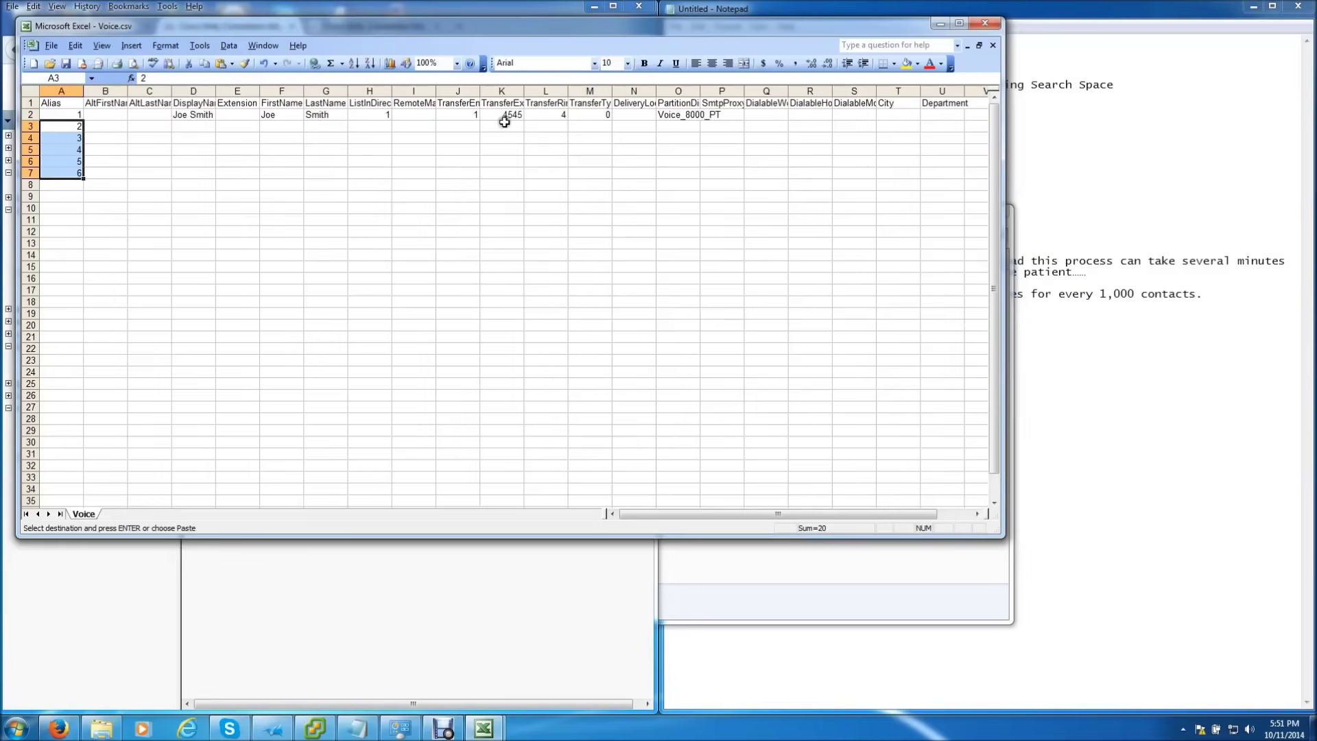
{"action": "right_click", "coordinate": [278, 125]}
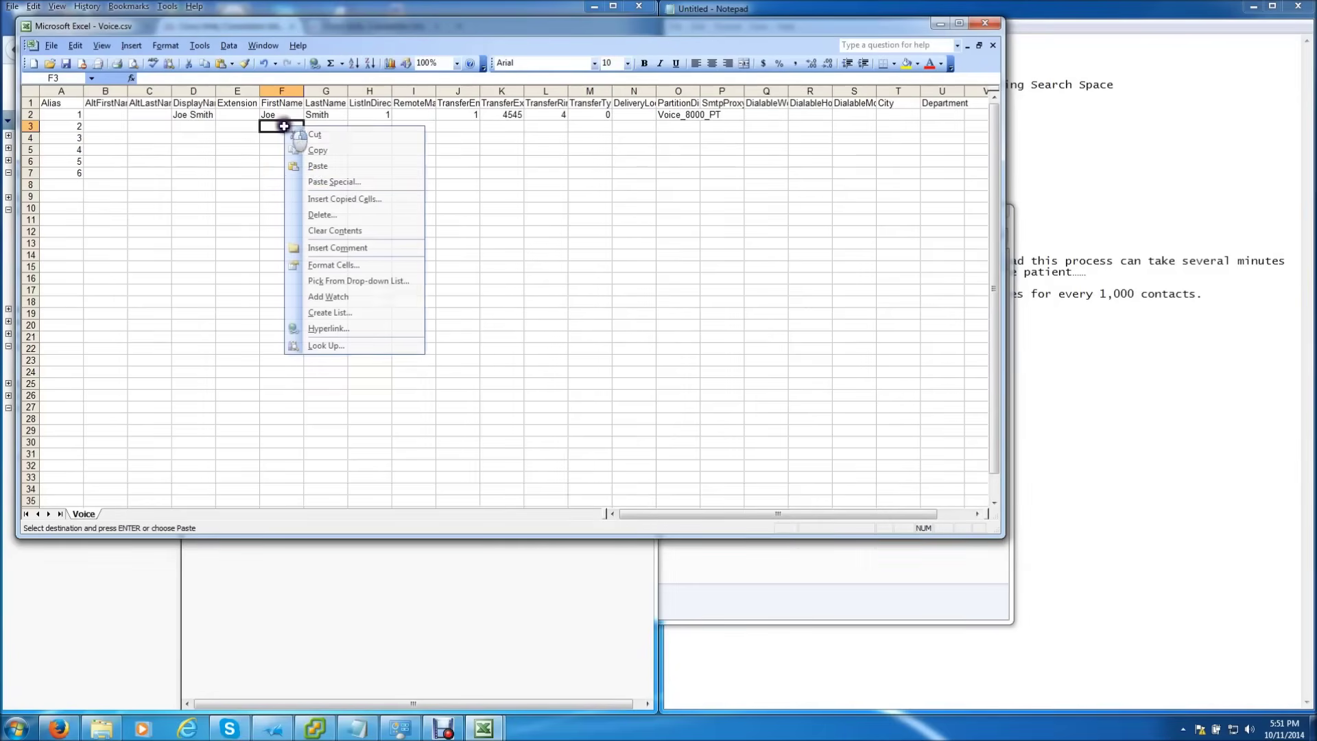
{"action": "left_click", "coordinate": [324, 167]}
Step: Copy the last names from C2:C6 of Book1 into the LastName column of Voice.csv, starting at G3
{"action": "left_click", "coordinate": [484, 729]}
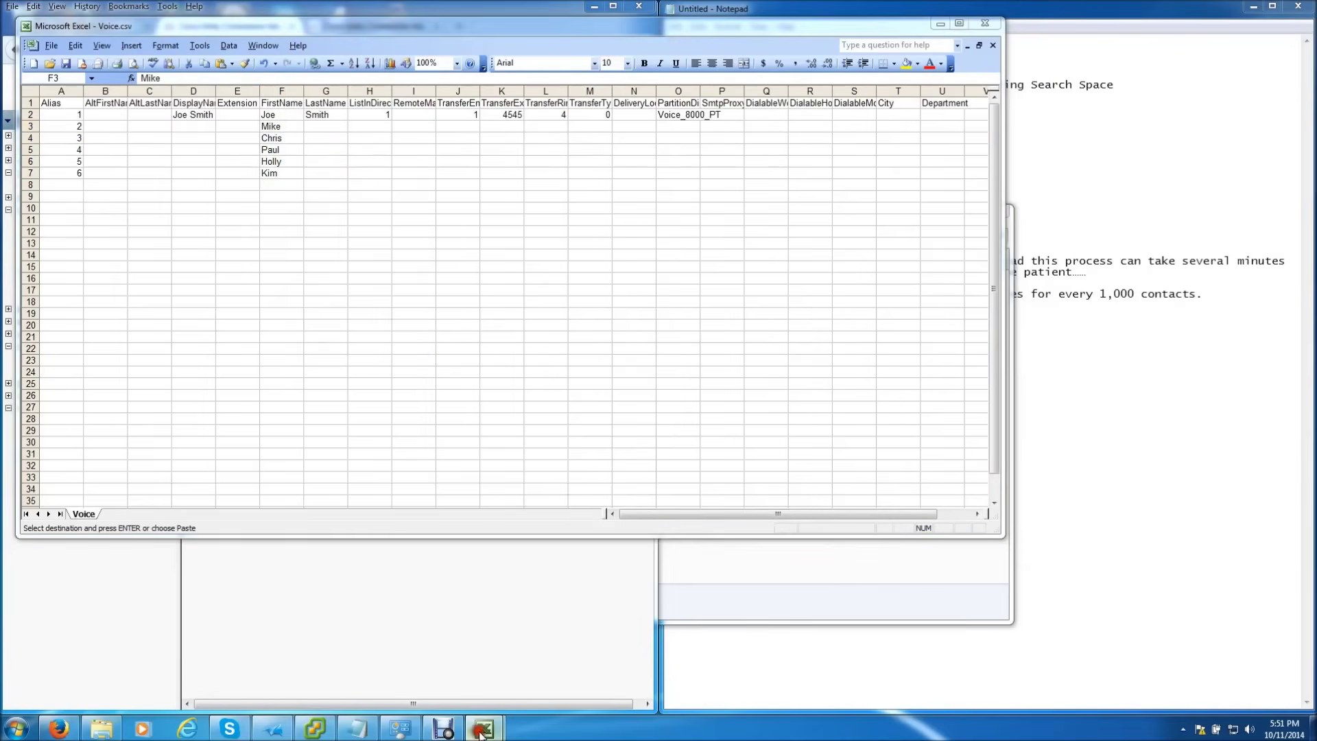
{"action": "left_click", "coordinate": [451, 675]}
{"action": "left_click_drag", "start_coordinate": [214, 115], "coordinate": [229, 164]}
{"action": "right_click", "coordinate": [217, 125]}
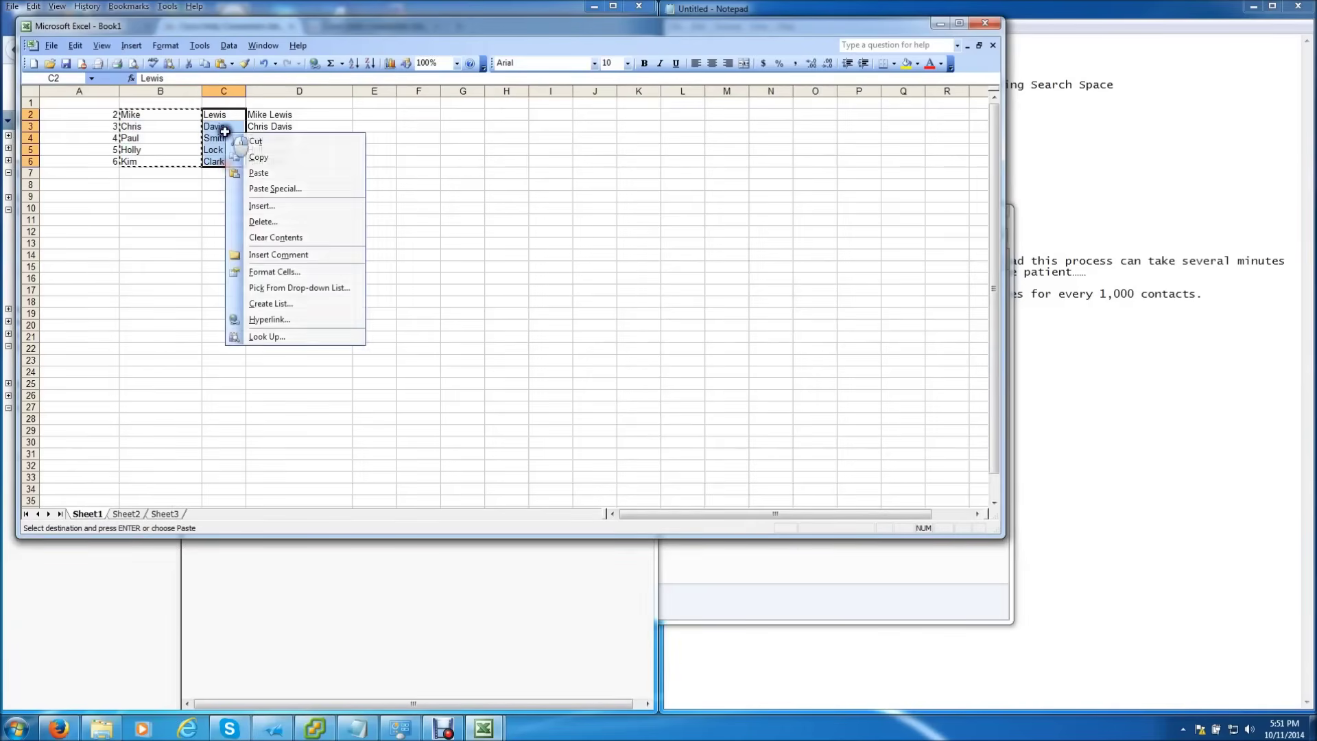
{"action": "left_click", "coordinate": [269, 146]}
{"action": "left_click", "coordinate": [483, 728]}
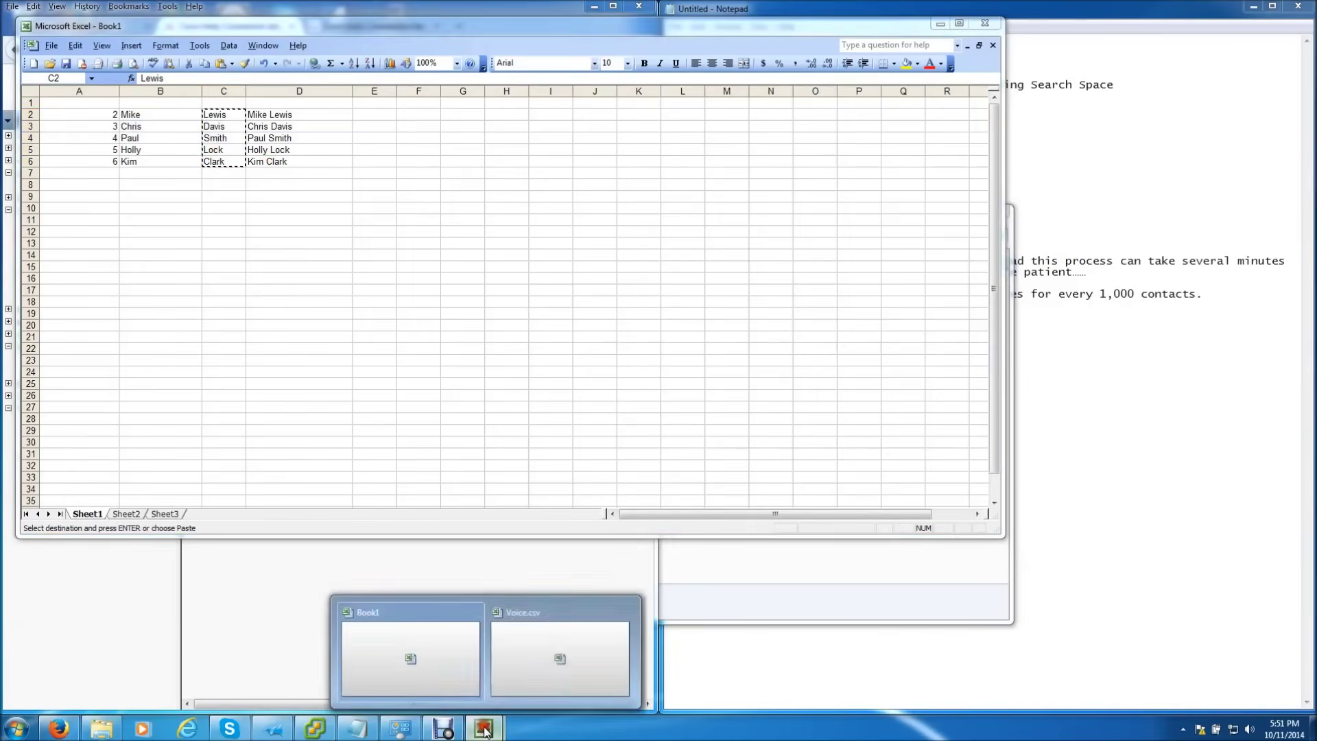
{"action": "left_click", "coordinate": [514, 668]}
{"action": "left_click", "coordinate": [328, 127]}
{"action": "right_click", "coordinate": [328, 129]}
{"action": "left_click", "coordinate": [354, 168]}
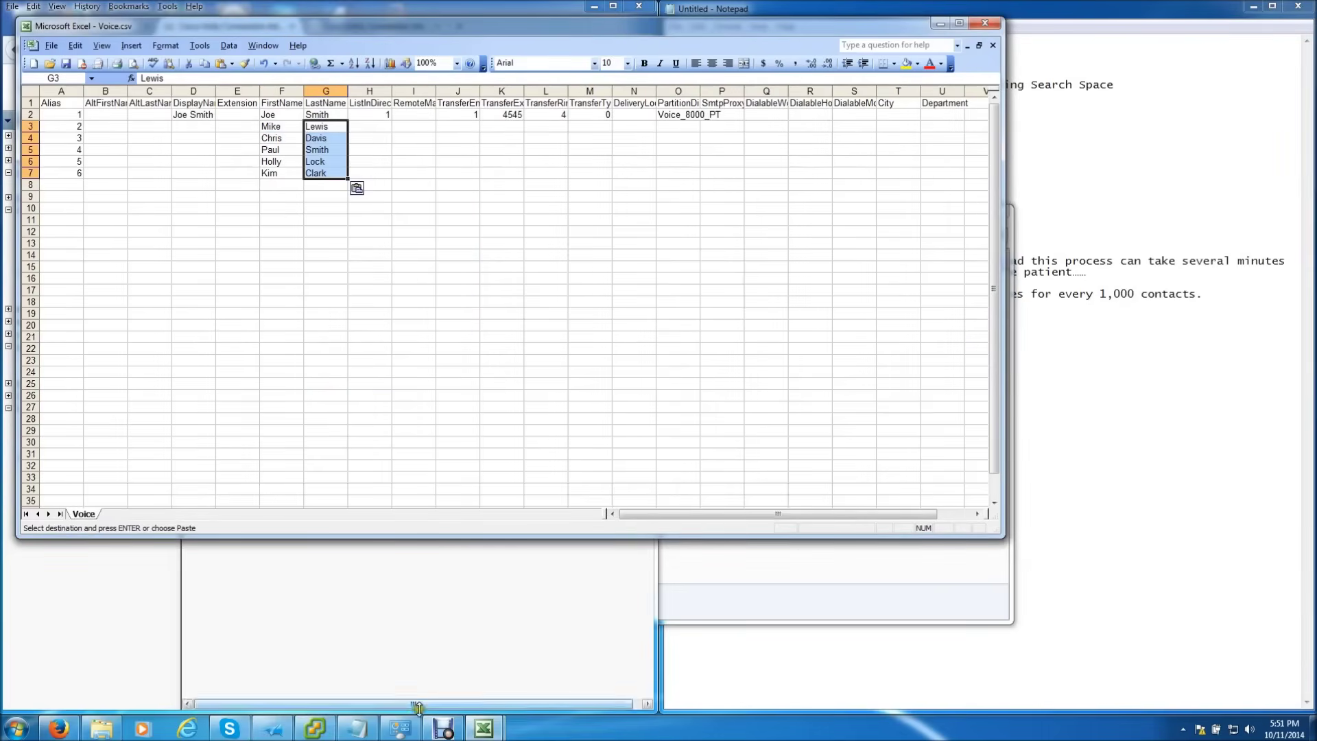
Step: Copy the full names from D2:D6 of Book1 into the DisplayName column of Voice.csv, starting at D3
{"action": "mouse_move", "coordinate": [478, 732]}
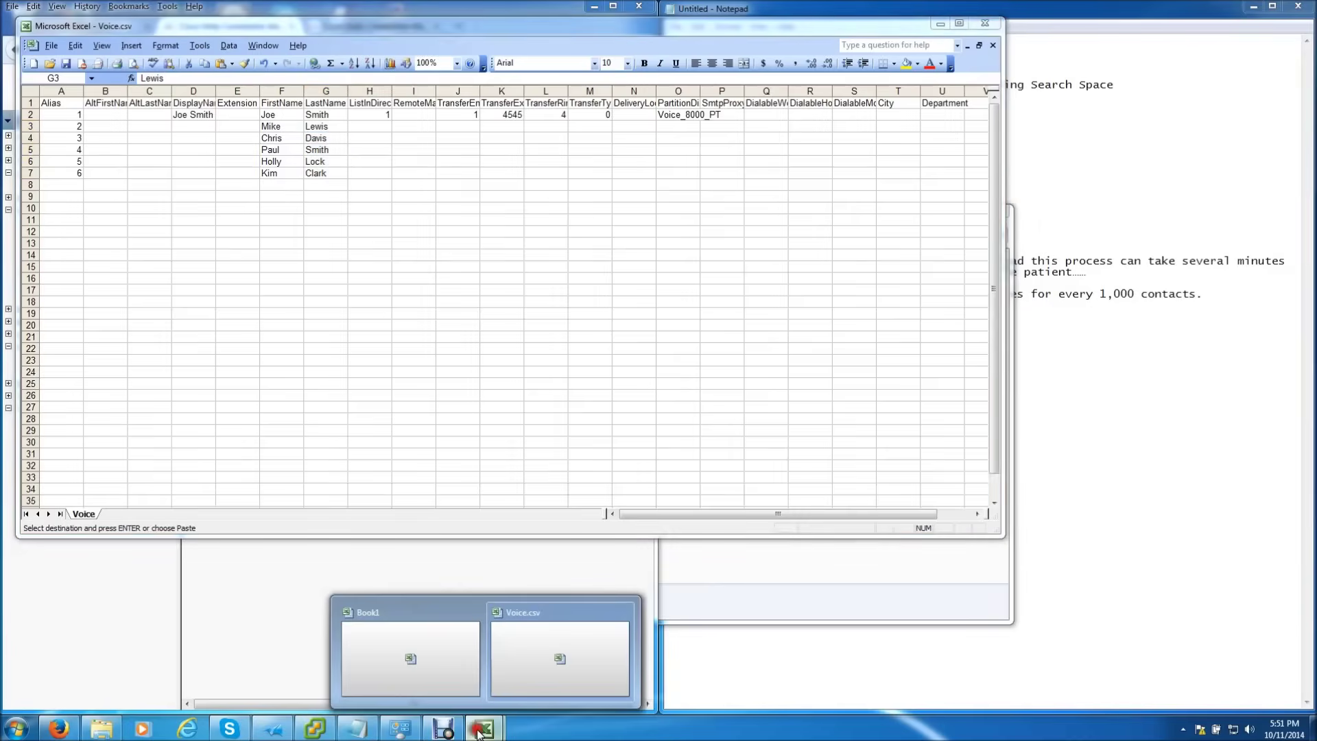
{"action": "left_click", "coordinate": [419, 665]}
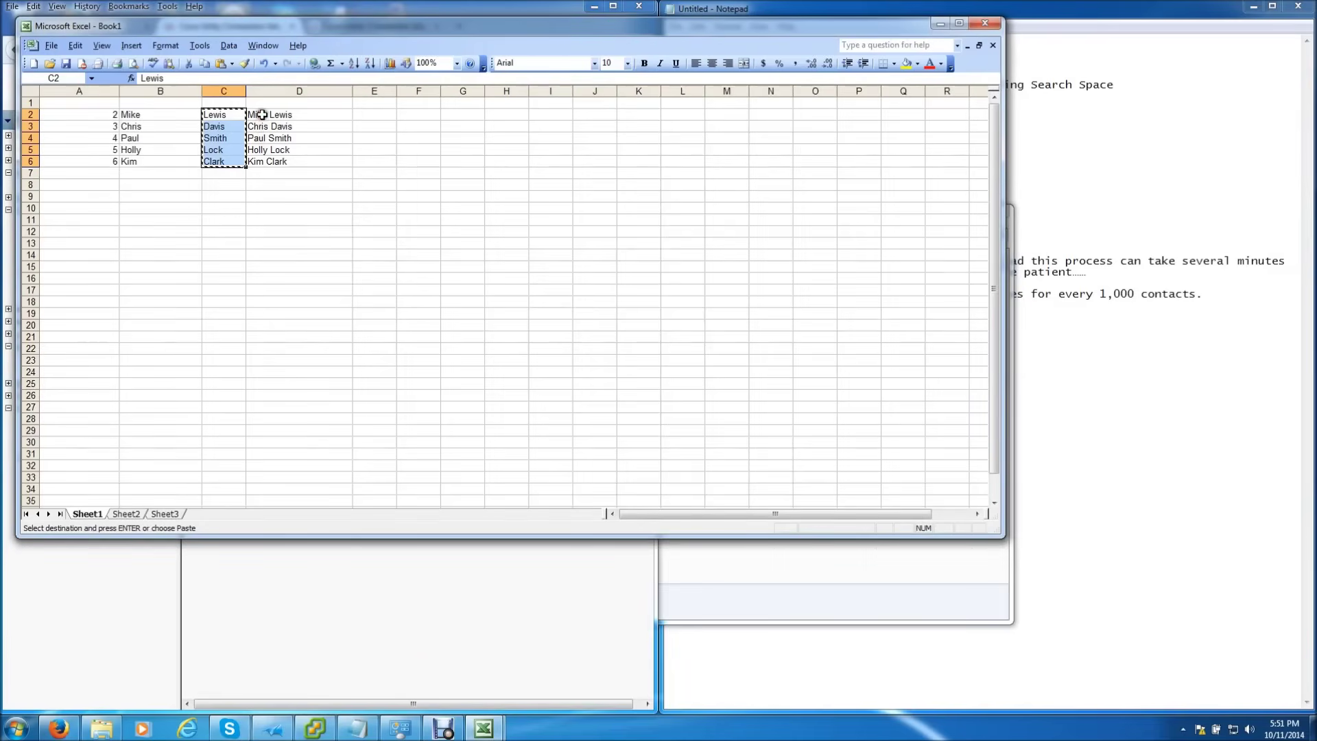
{"action": "left_click_drag", "start_coordinate": [262, 114], "coordinate": [281, 164]}
{"action": "right_click", "coordinate": [272, 155]}
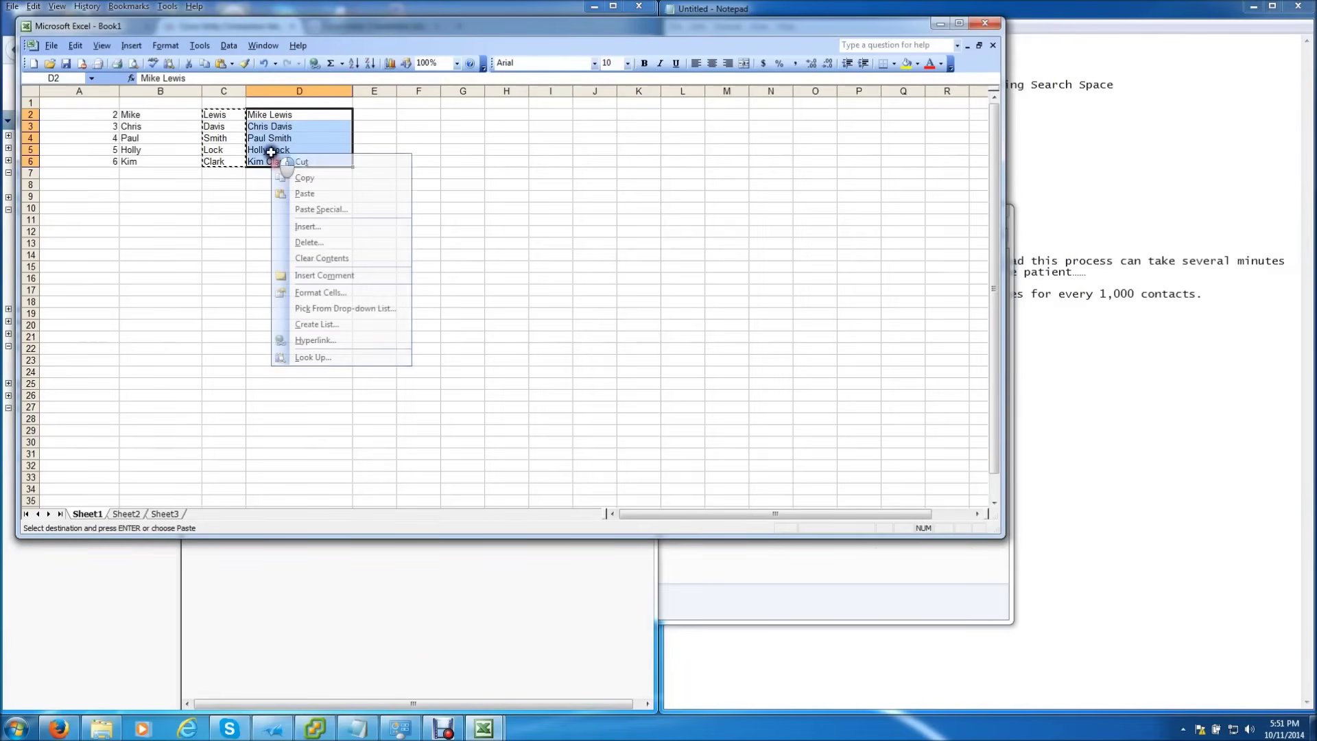
{"action": "left_click", "coordinate": [306, 177]}
{"action": "mouse_move", "coordinate": [483, 728]}
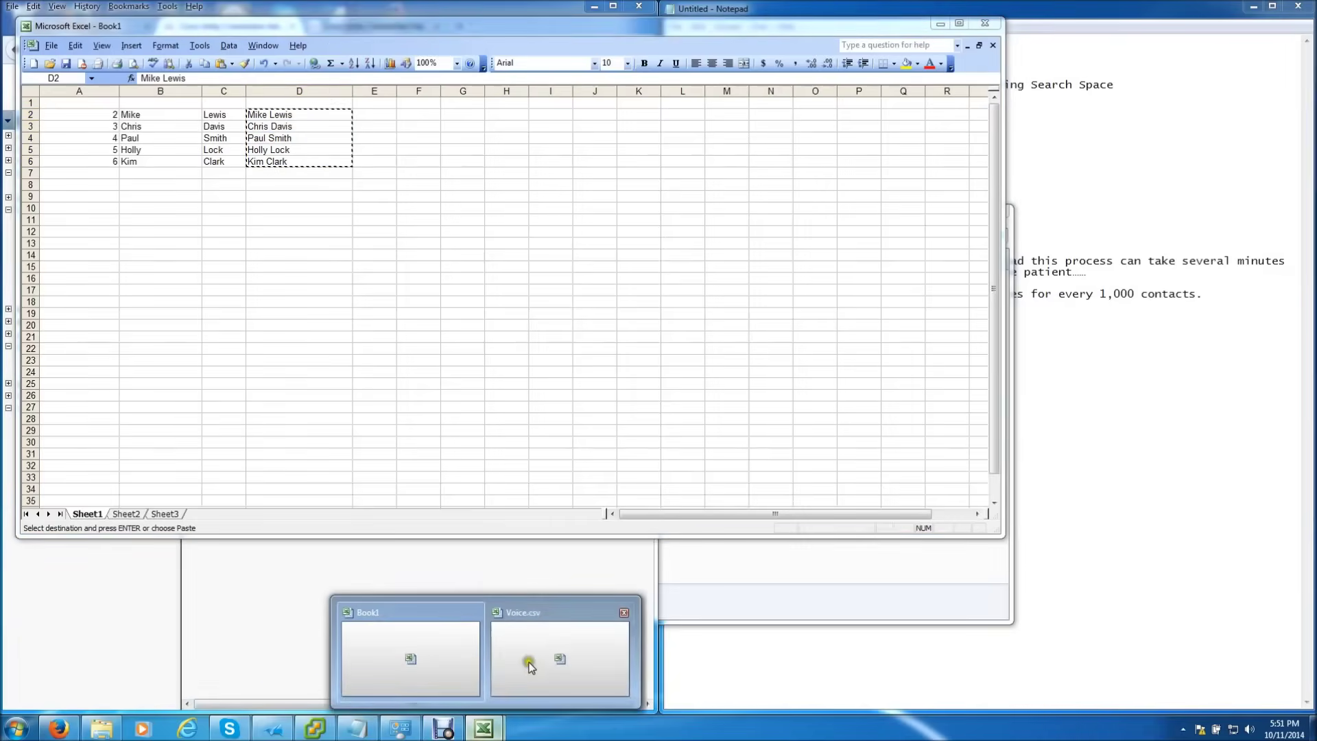
{"action": "left_click", "coordinate": [509, 669]}
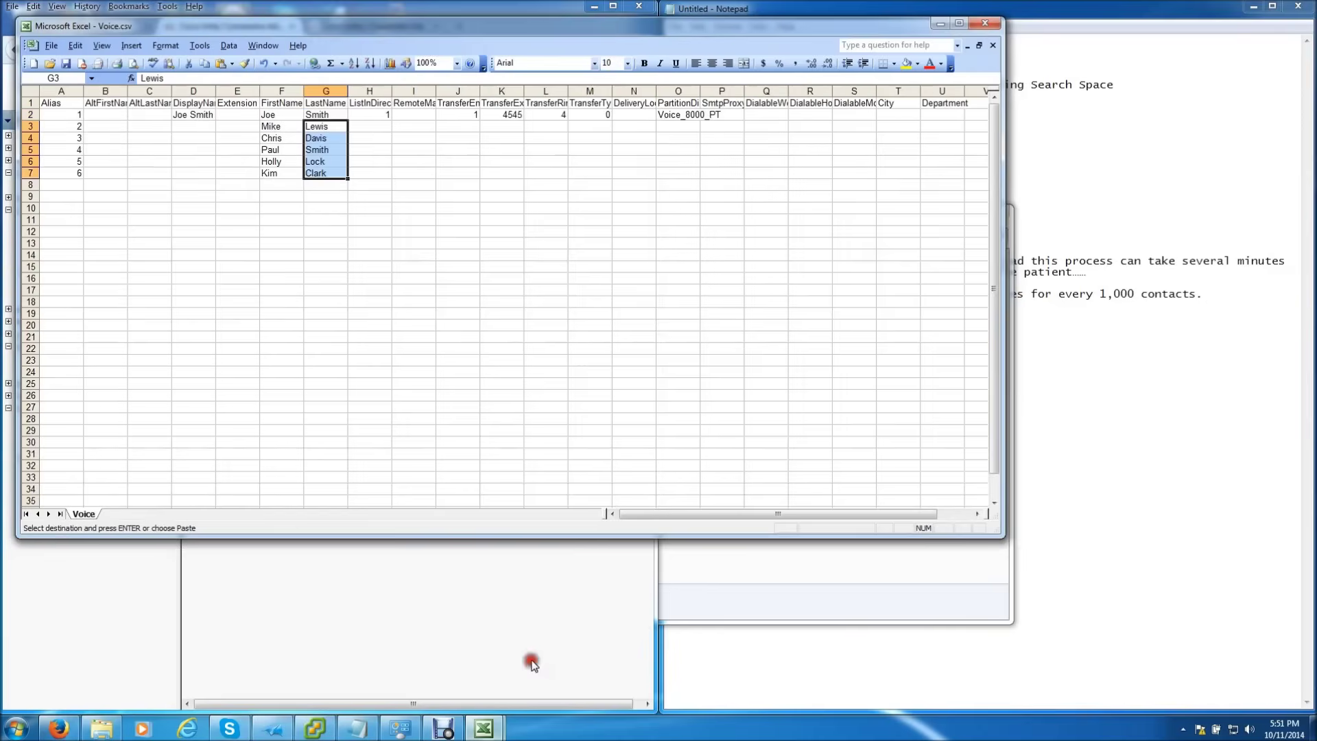
{"action": "right_click", "coordinate": [195, 127]}
{"action": "left_click", "coordinate": [229, 166]}
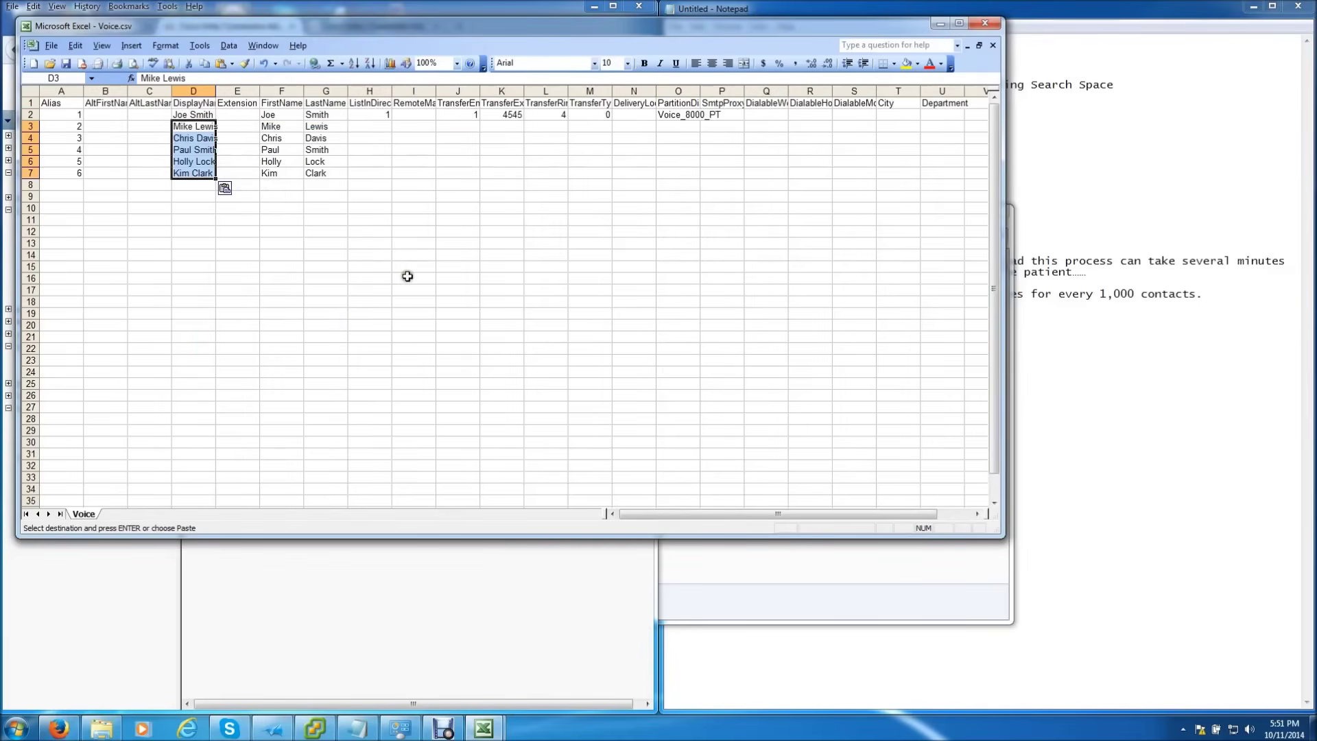
Step: Copy the ListInDirectory value 1 from H2 into H3:H7 for the five added contacts
{"action": "right_click", "coordinate": [383, 115]}
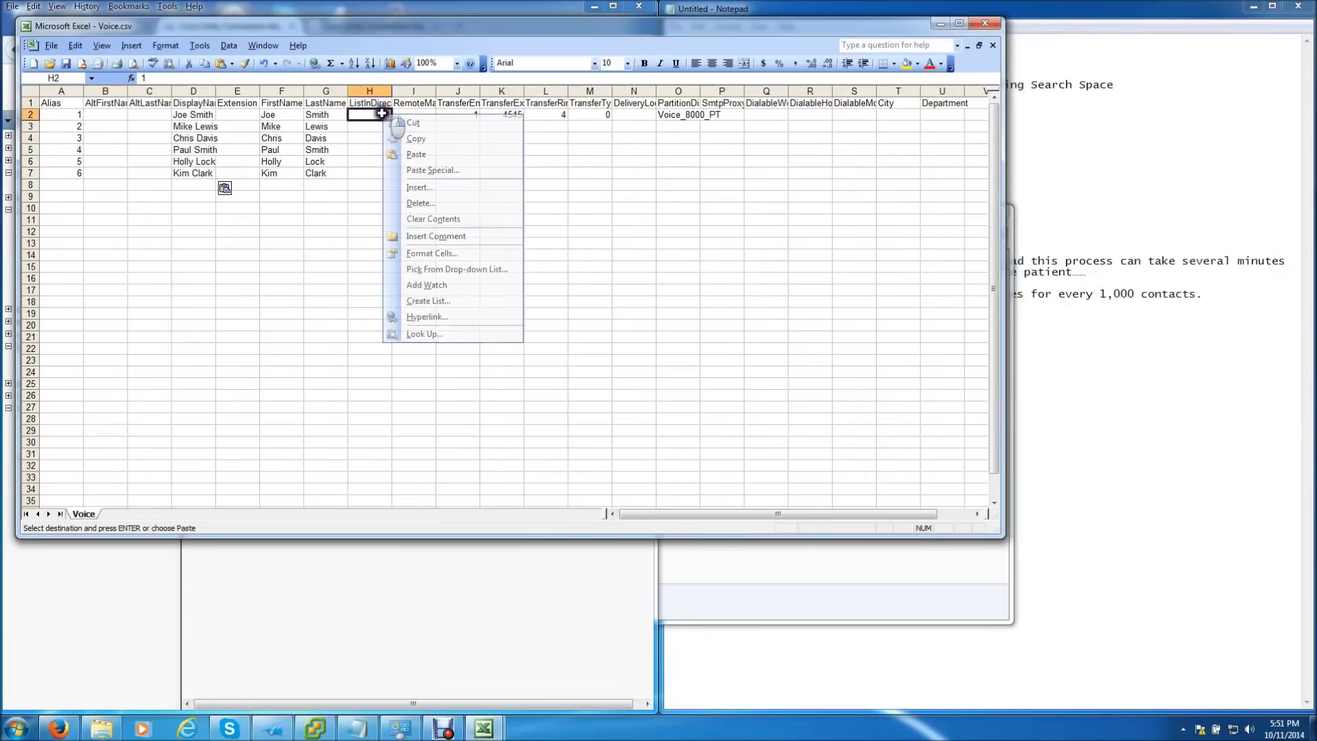
{"action": "left_click", "coordinate": [414, 139]}
{"action": "left_click_drag", "start_coordinate": [384, 126], "coordinate": [386, 173]}
{"action": "right_click", "coordinate": [373, 127]}
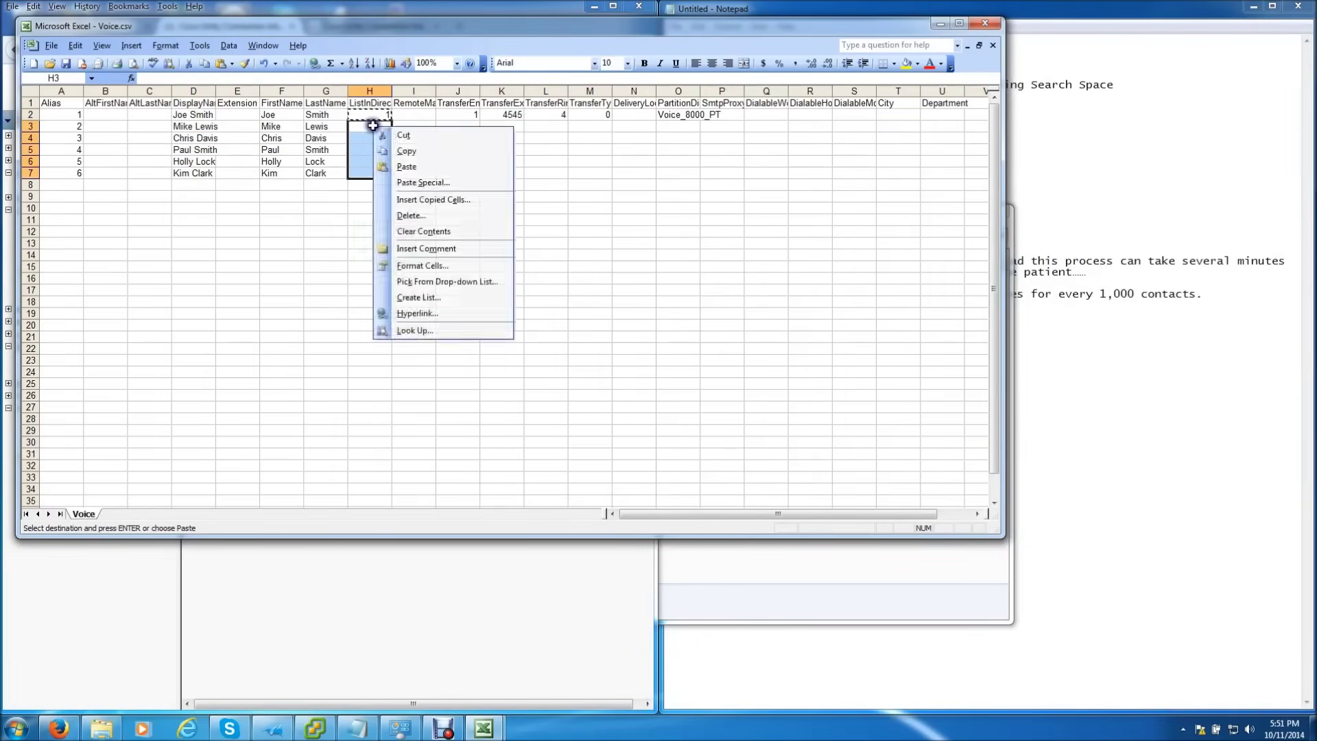
{"action": "left_click", "coordinate": [425, 168]}
Step: Fill J3:J7 of the TransferEnabled column with the value 1 copied from J2
{"action": "left_click", "coordinate": [469, 116]}
{"action": "right_click", "coordinate": [469, 115]}
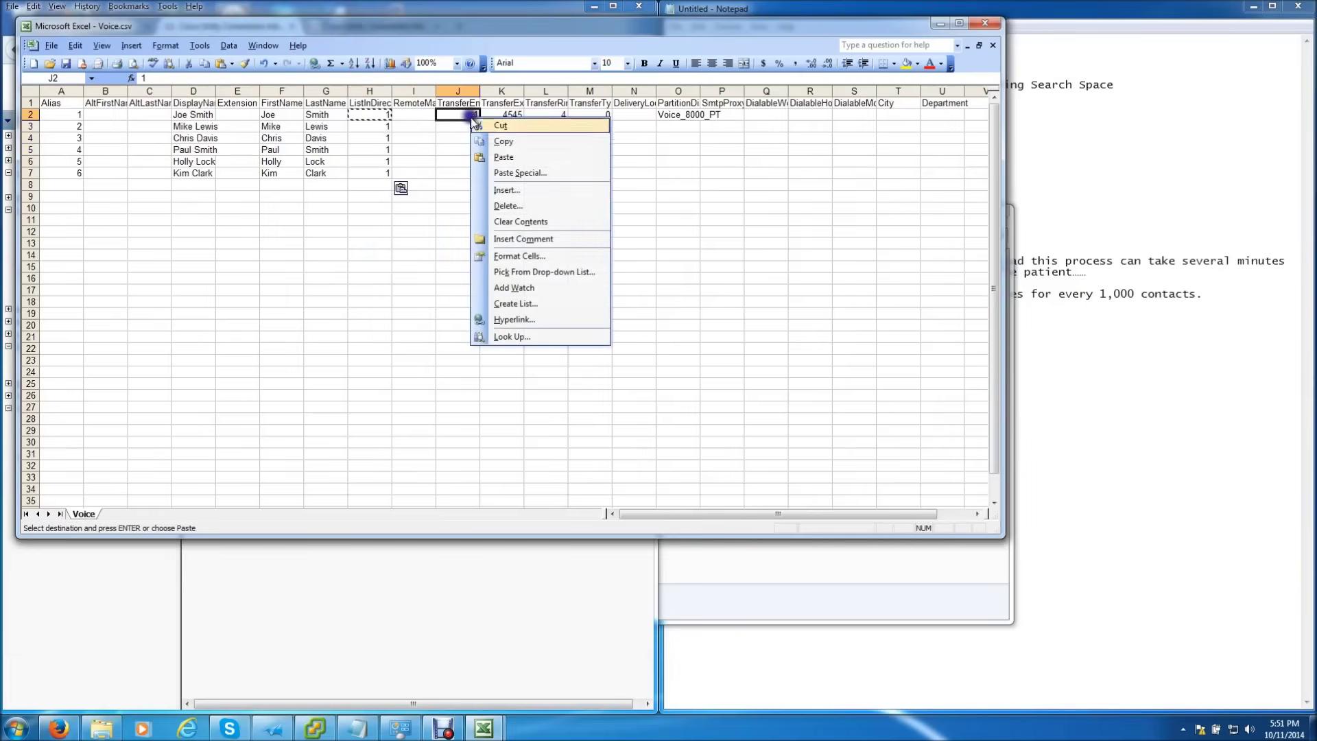
{"action": "left_click", "coordinate": [488, 139]}
{"action": "left_click_drag", "start_coordinate": [472, 127], "coordinate": [480, 176]}
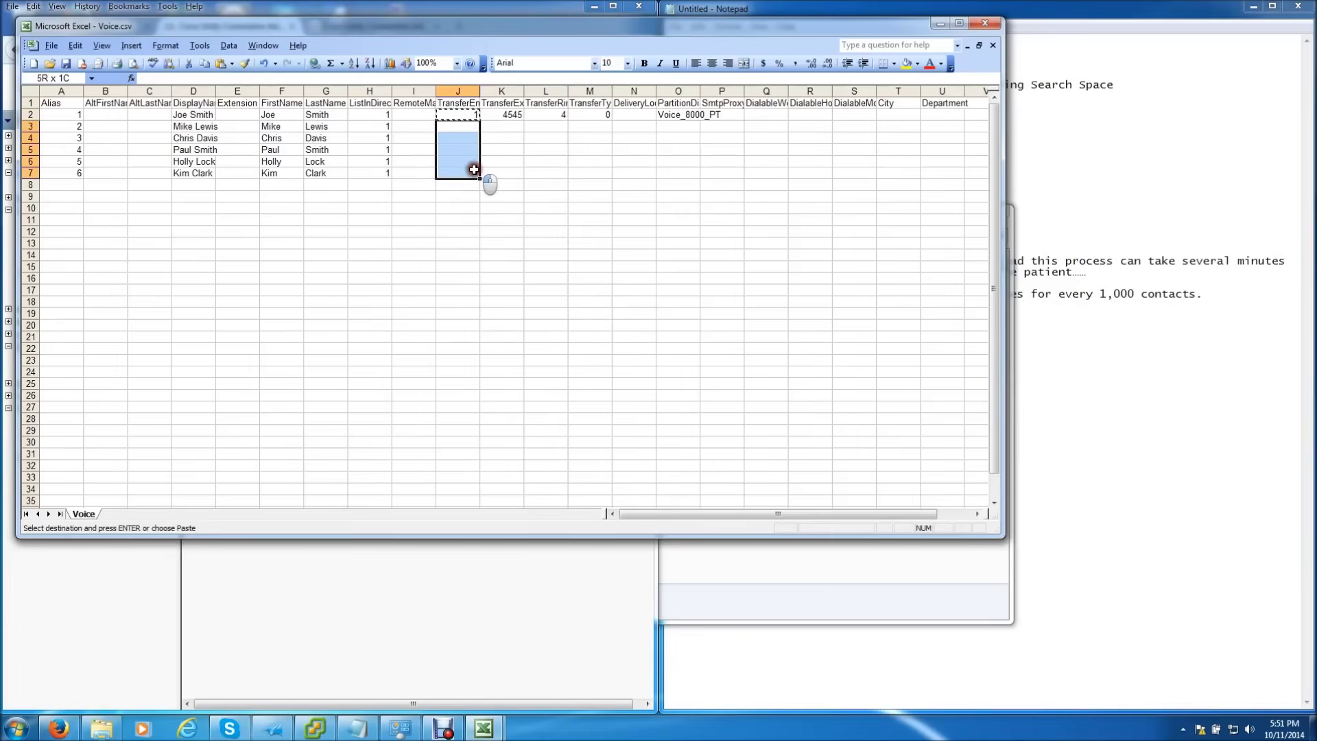
{"action": "right_click", "coordinate": [460, 128]}
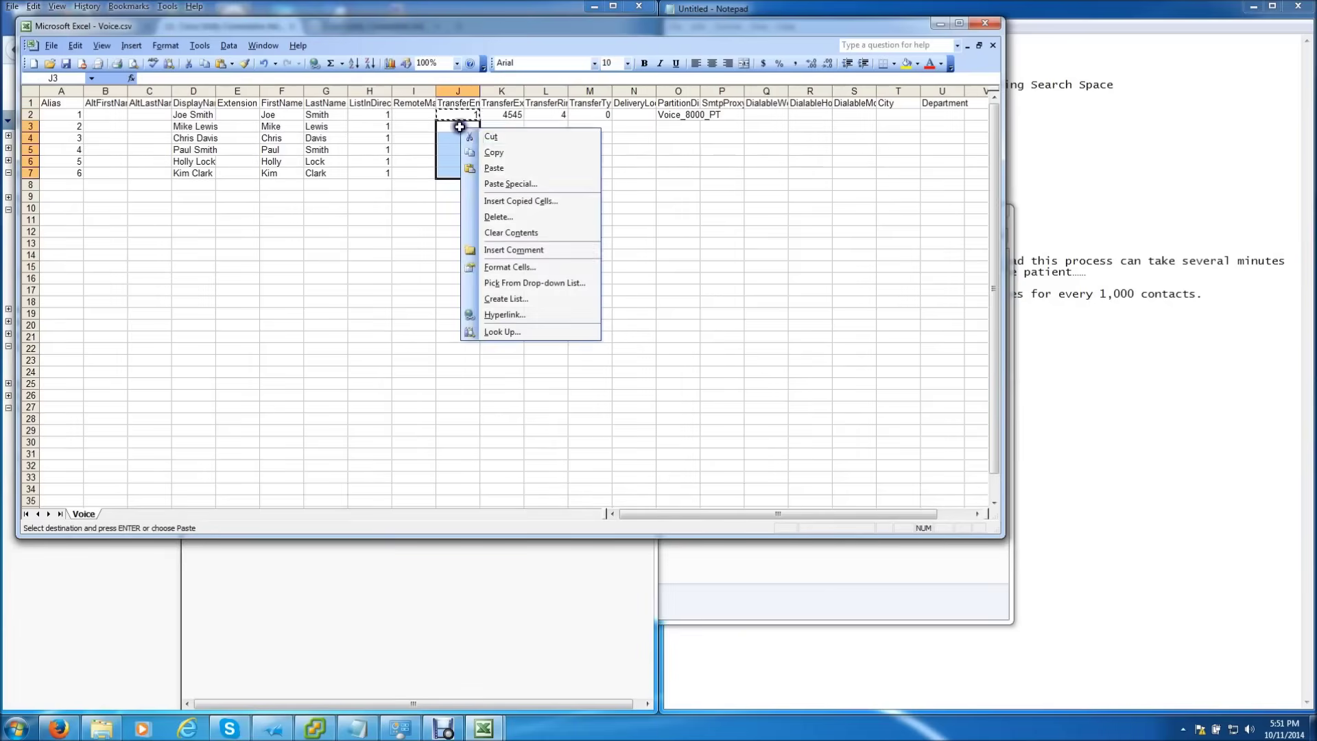
{"action": "left_click", "coordinate": [494, 167]}
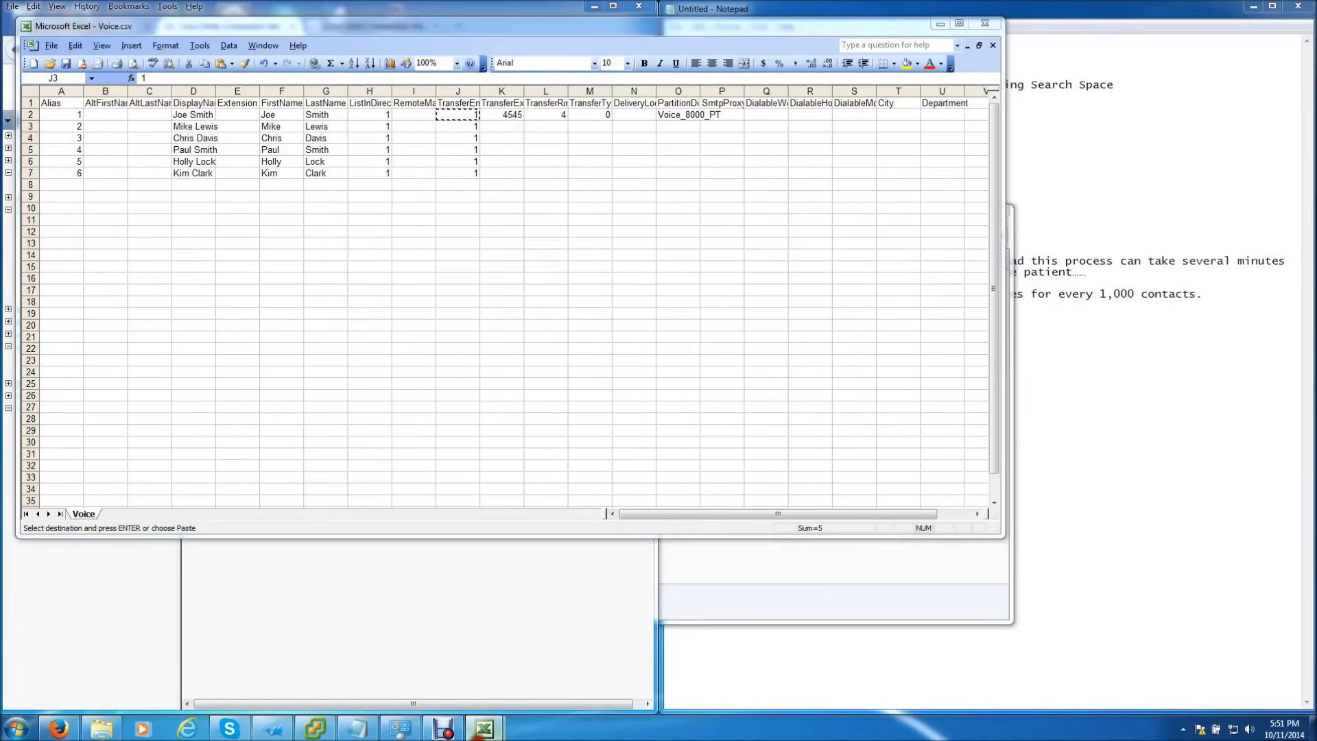
Step: In Book1, enter the transfer extensions 5245, 2645, 1254, 2145 and 2654 in cells F2 to F6
{"action": "mouse_move", "coordinate": [483, 728]}
{"action": "left_click", "coordinate": [421, 672]}
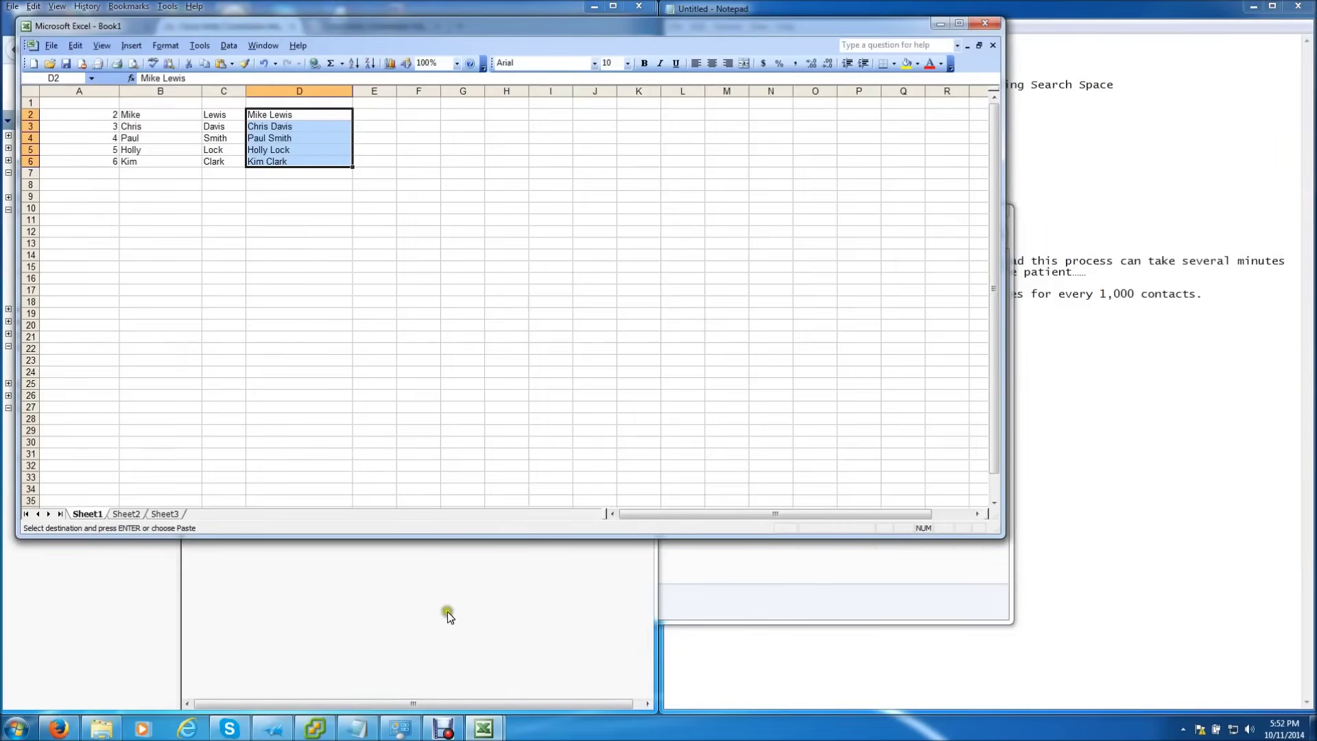
{"action": "left_click", "coordinate": [426, 112]}
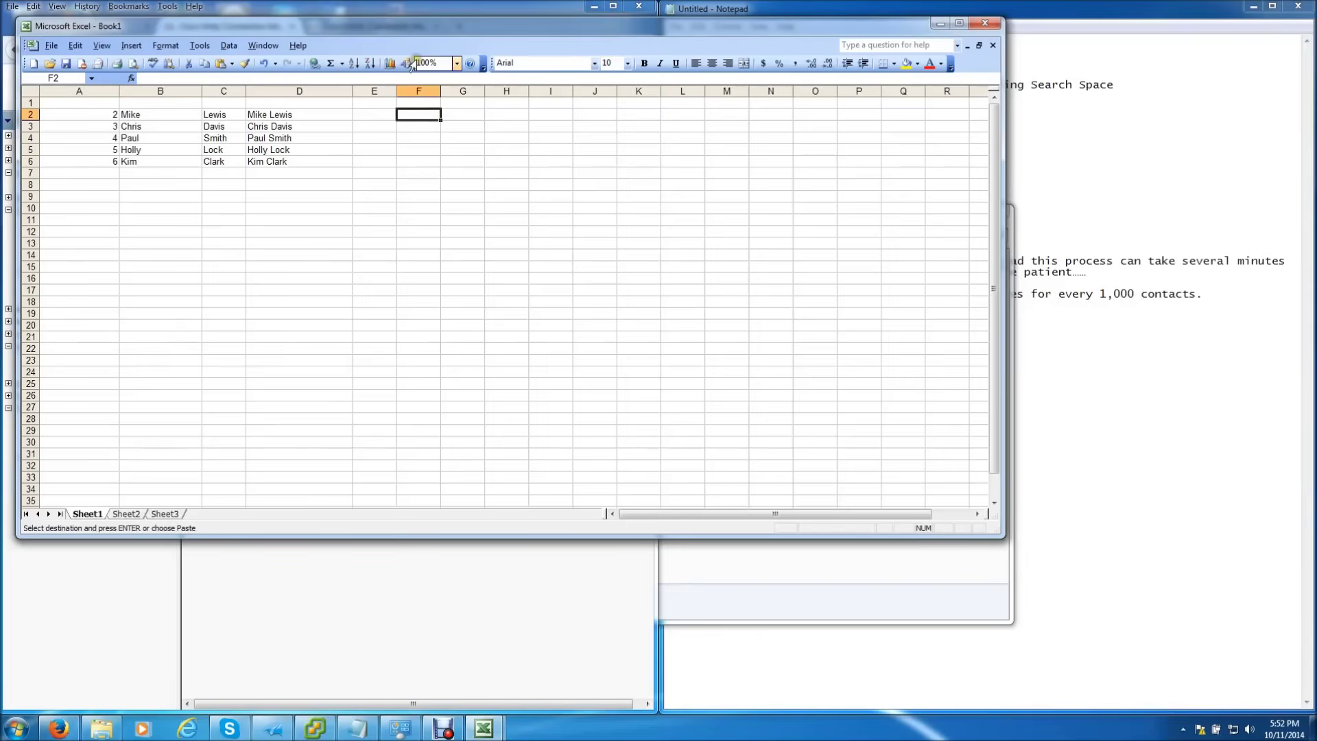
{"action": "type", "text": "52"}
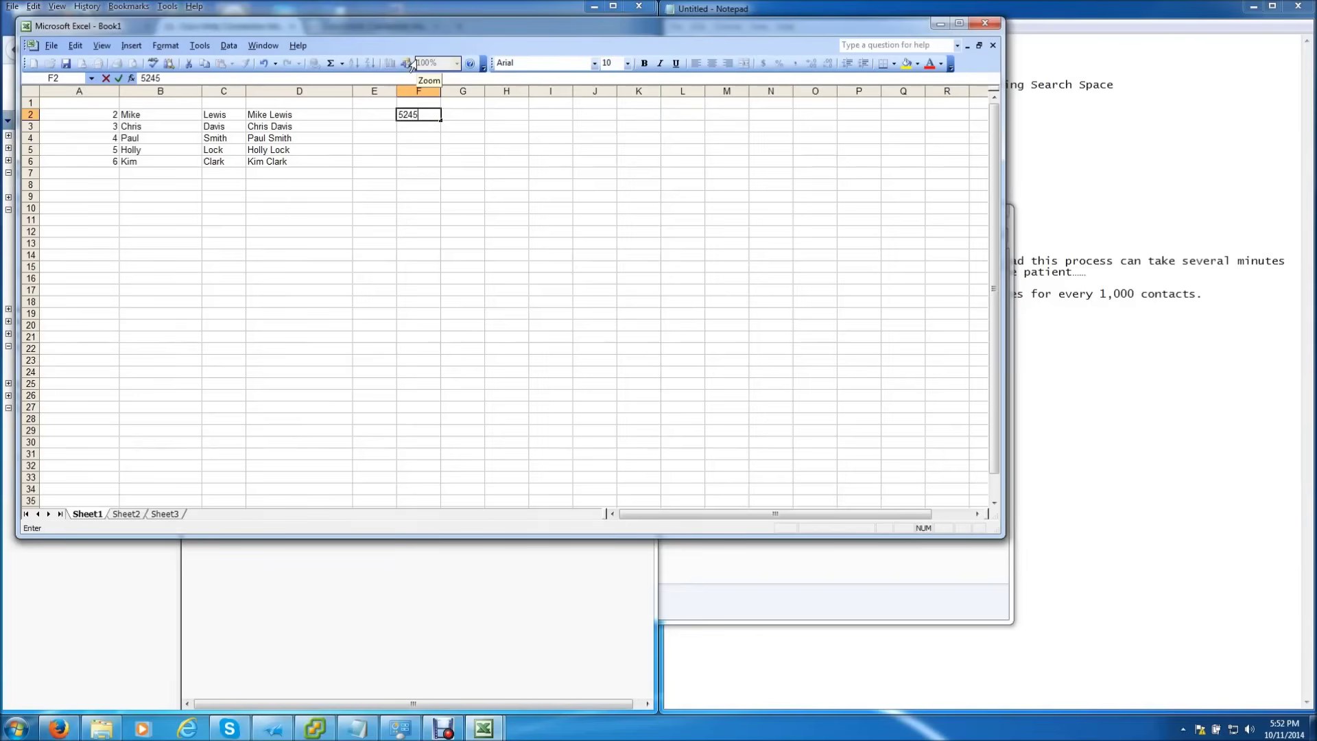
{"action": "type", "text": "45"}
{"action": "key", "text": "Return"}
{"action": "type", "text": "2"}
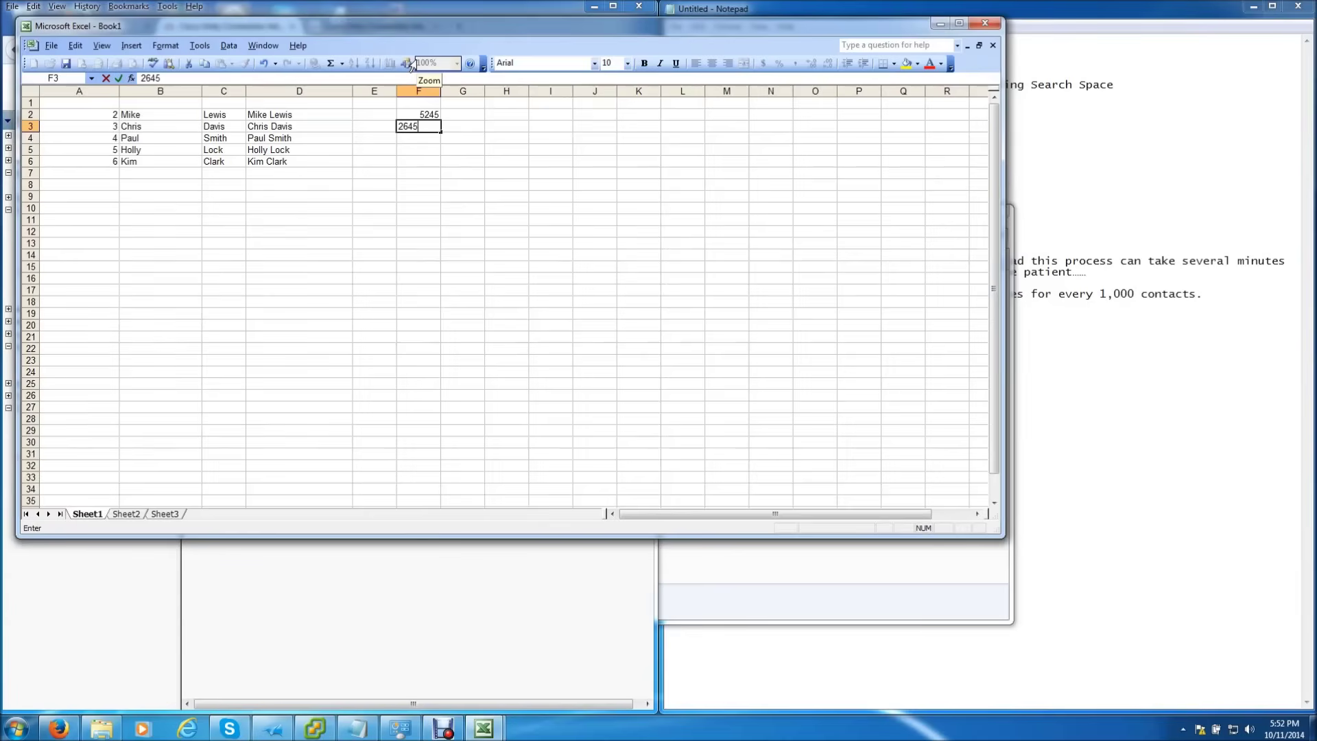
{"action": "key", "text": "Return"}
{"action": "type", "text": "1254"}
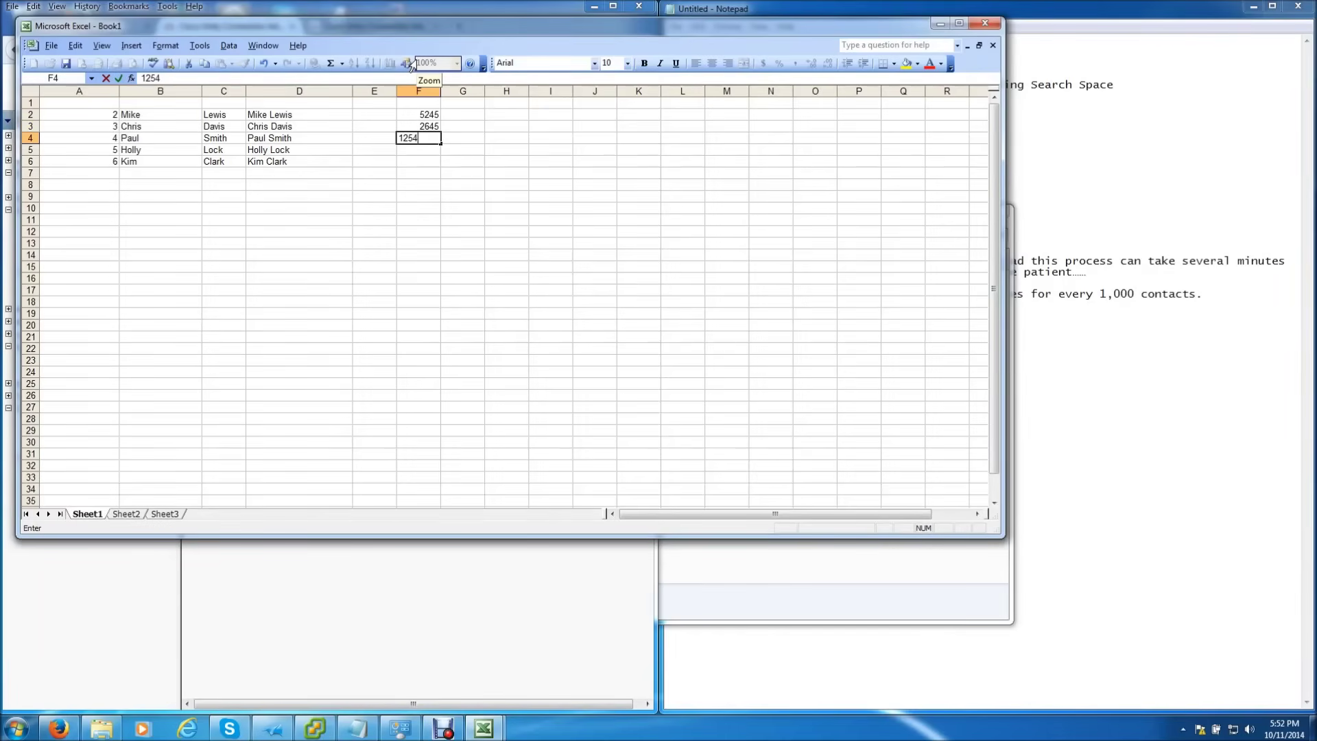
{"action": "key", "text": "Return"}
{"action": "type", "text": "2145"}
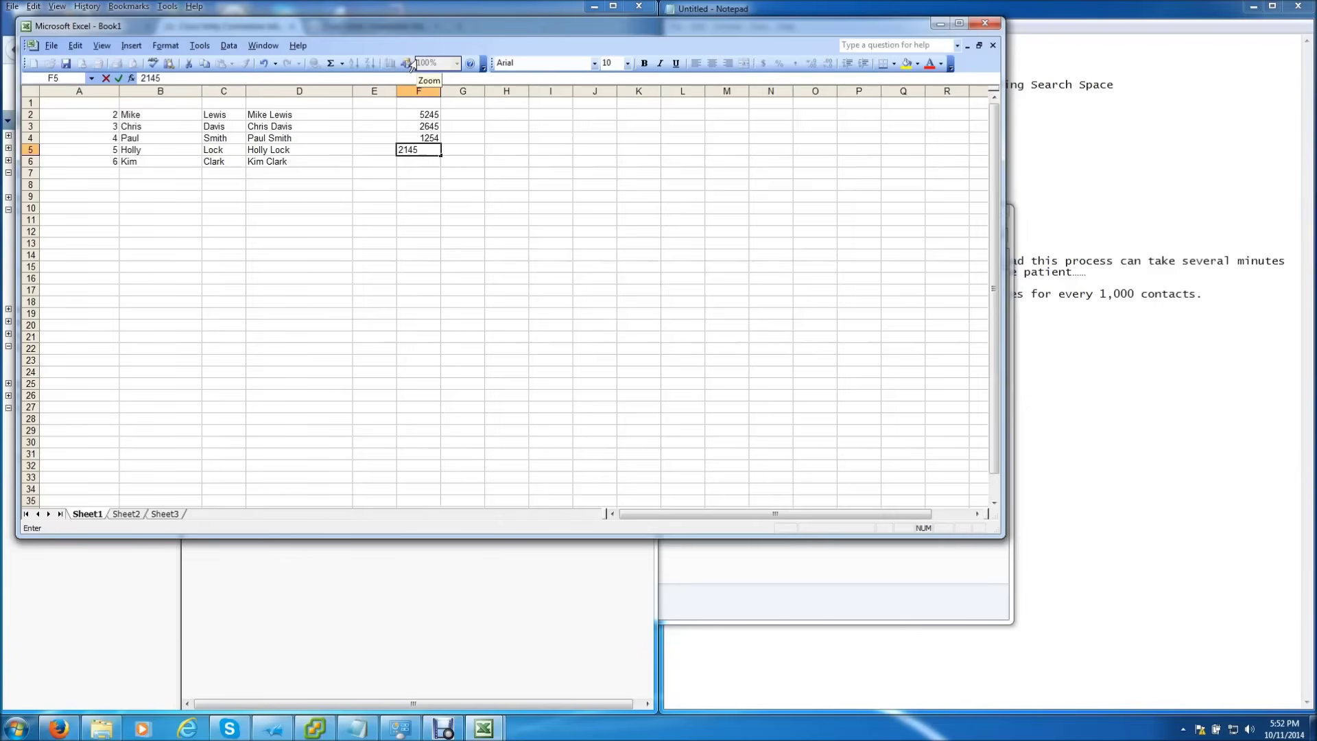
{"action": "key", "text": "Return"}
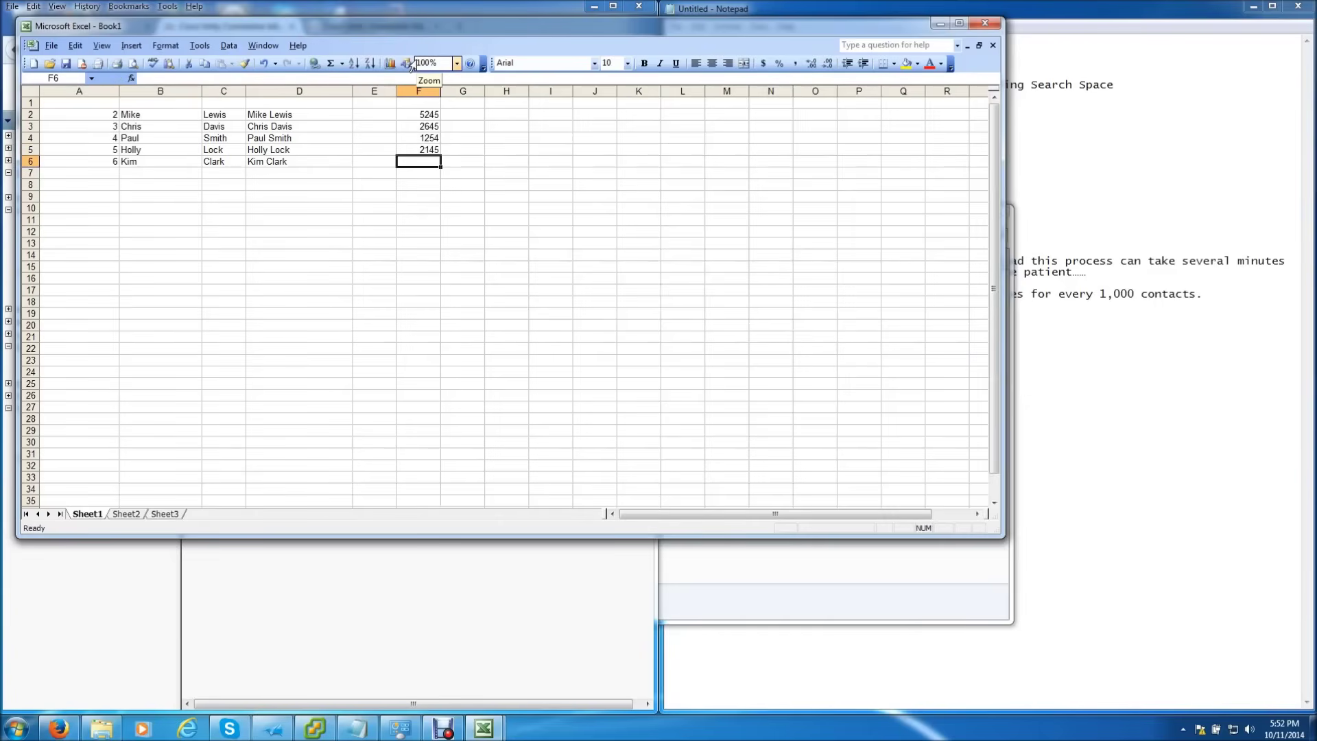
{"action": "type", "text": "2654"}
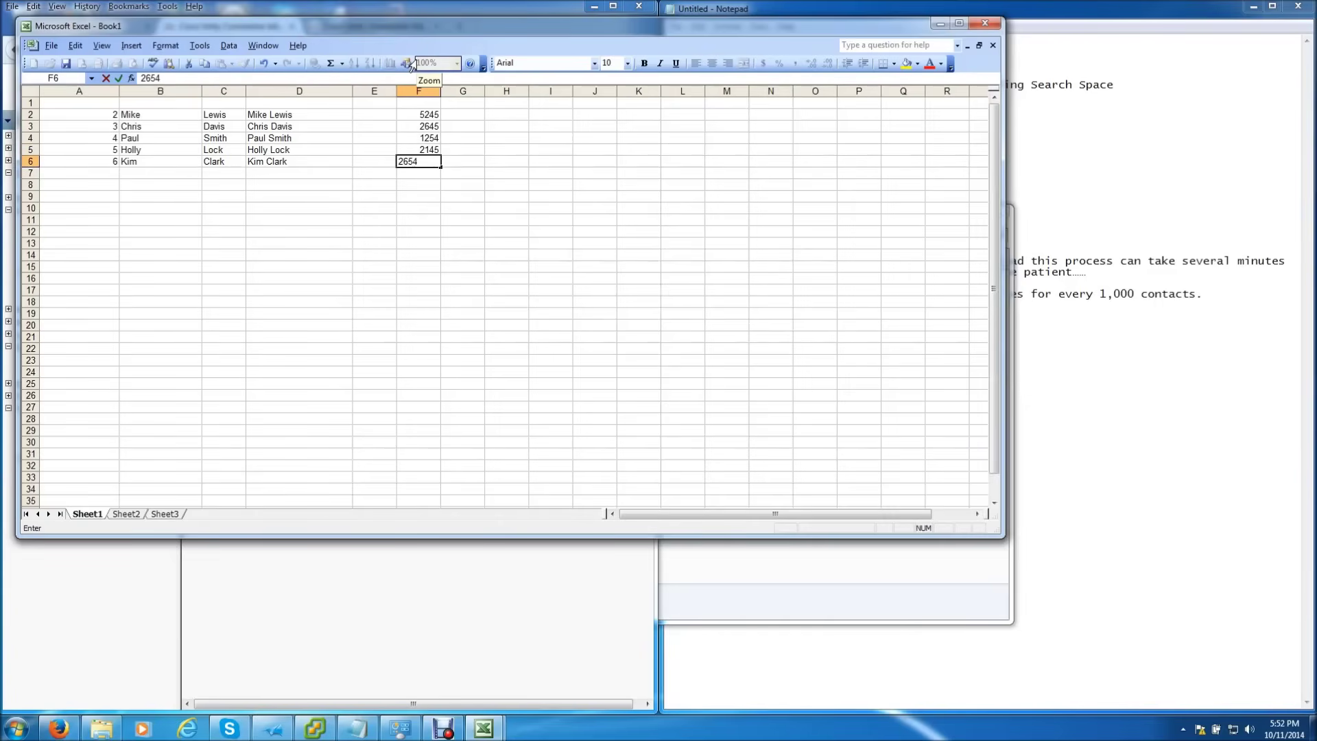
{"action": "left_click", "coordinate": [450, 217]}
Step: Copy the transfer extensions from F2:F6 of Book1 into the TransferExtension column of Voice.csv, starting at K3
{"action": "left_click_drag", "start_coordinate": [425, 115], "coordinate": [429, 161]}
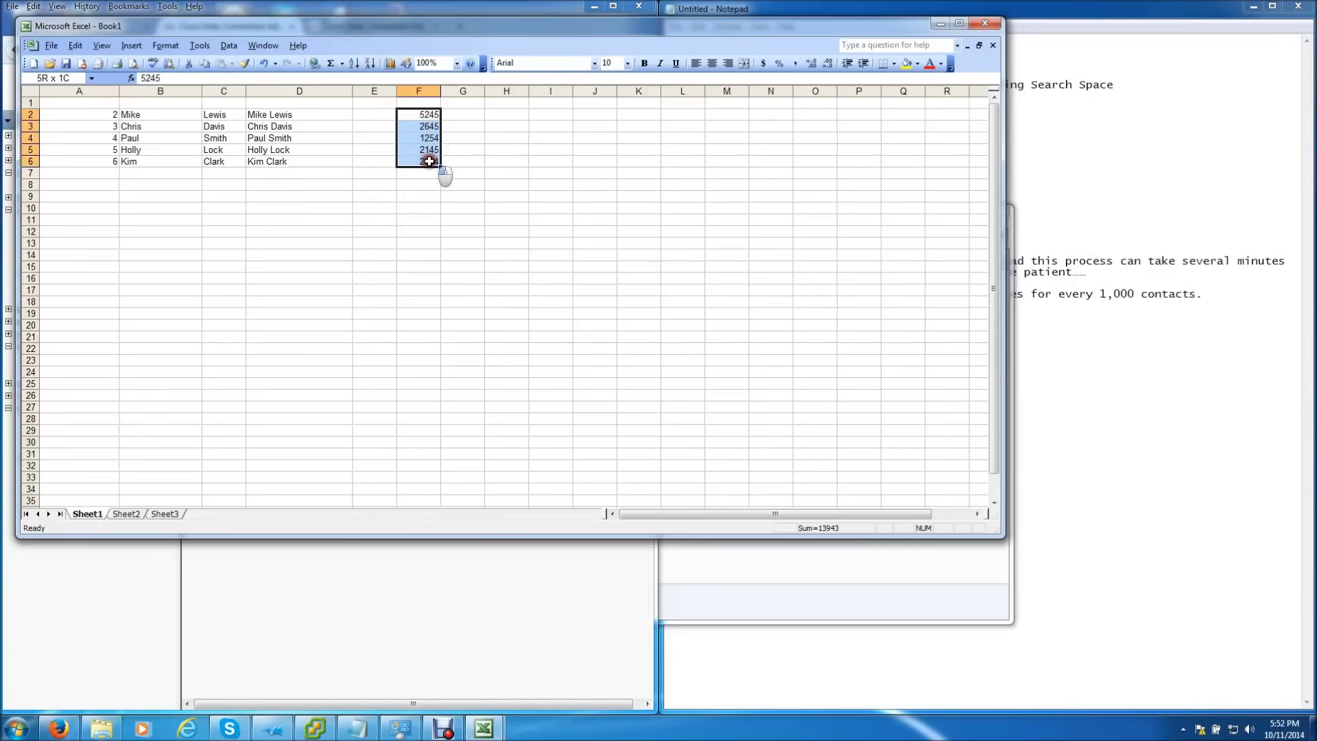
{"action": "right_click", "coordinate": [432, 110]}
{"action": "left_click", "coordinate": [455, 137]}
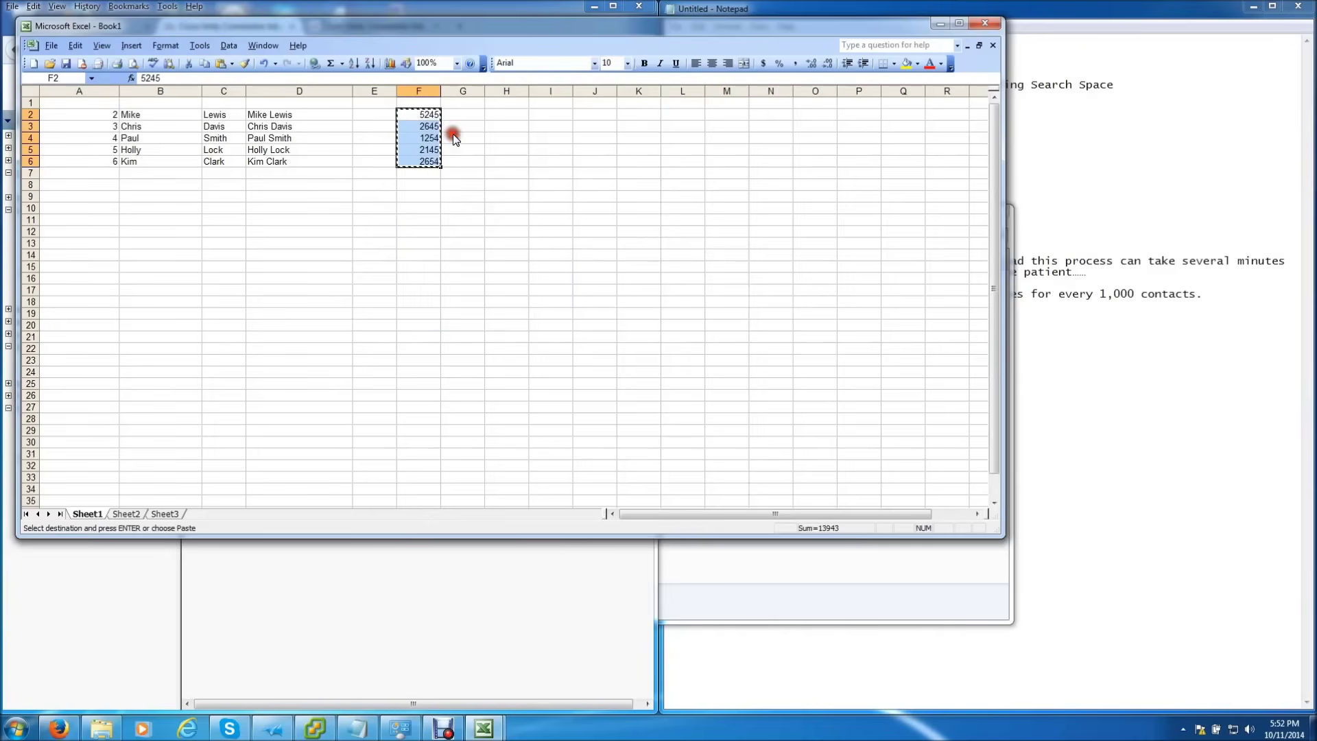
{"action": "left_click", "coordinate": [484, 728]}
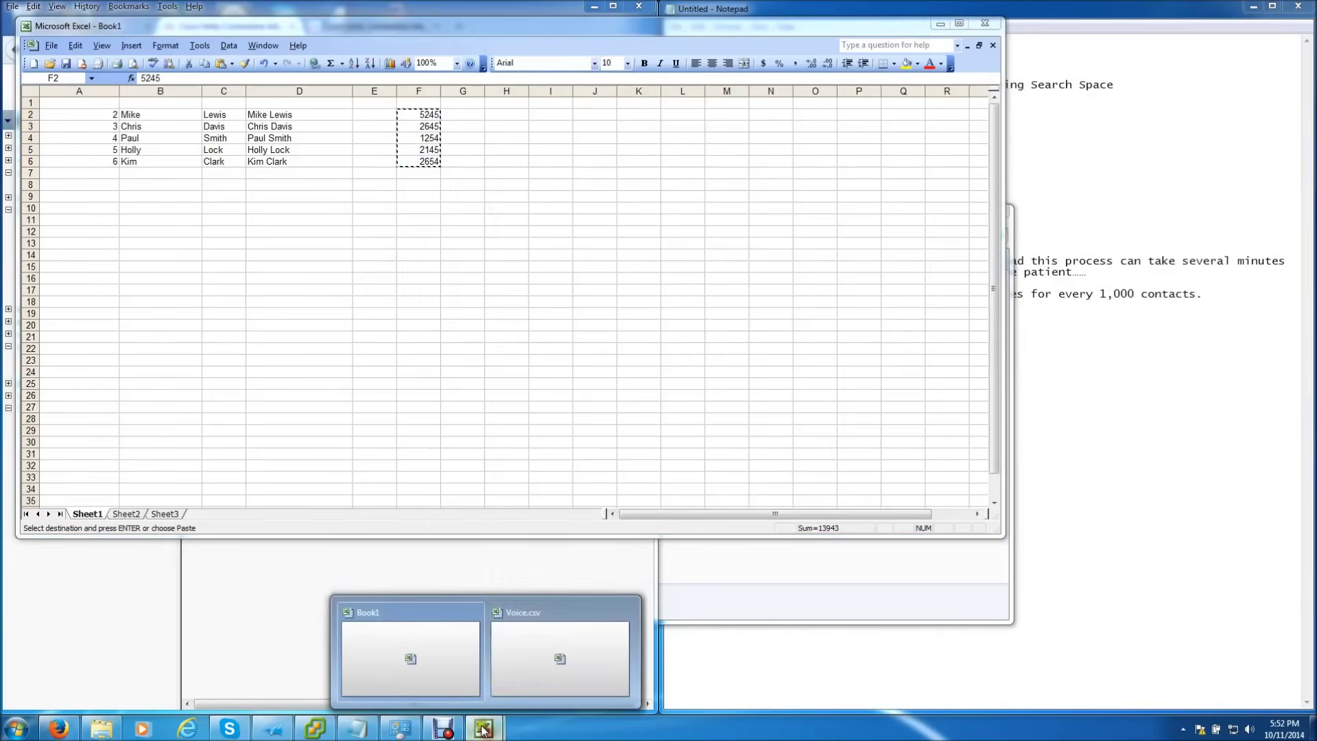
{"action": "left_click", "coordinate": [447, 661]}
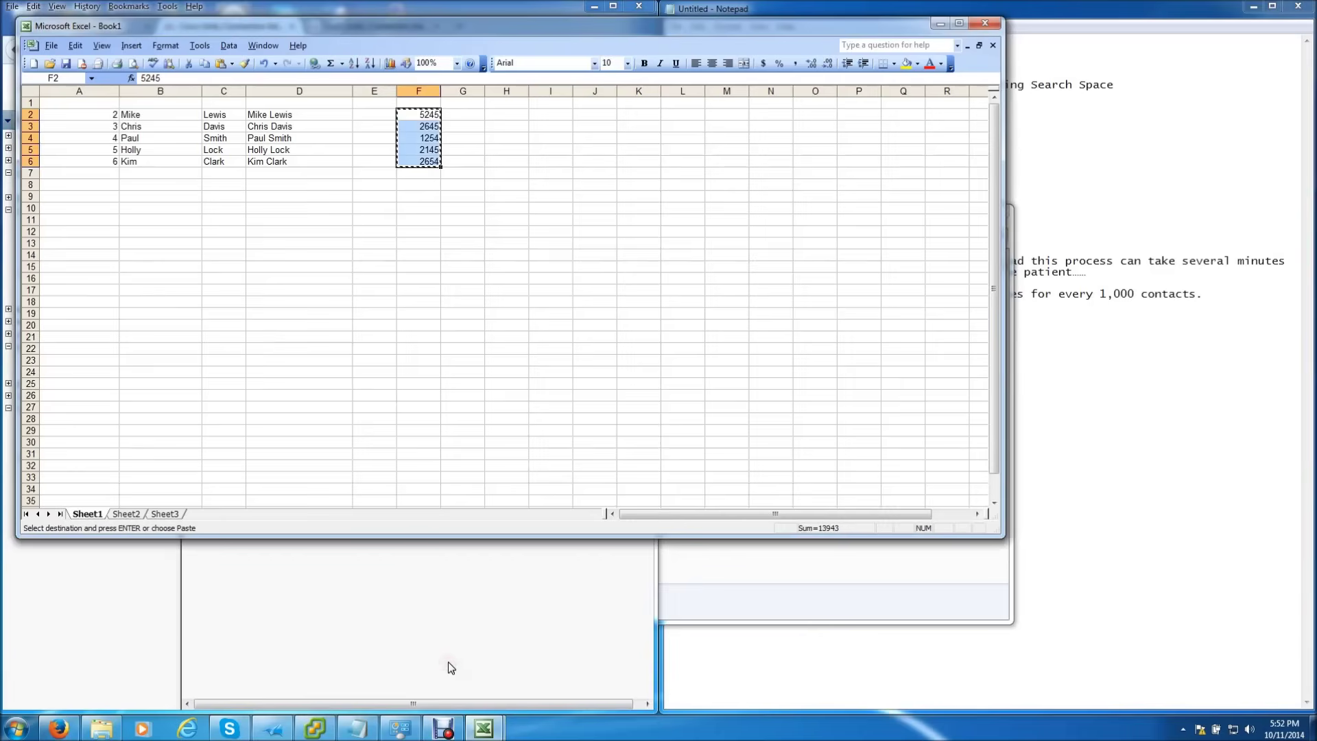
{"action": "left_click", "coordinate": [483, 728]}
{"action": "left_click", "coordinate": [569, 648]}
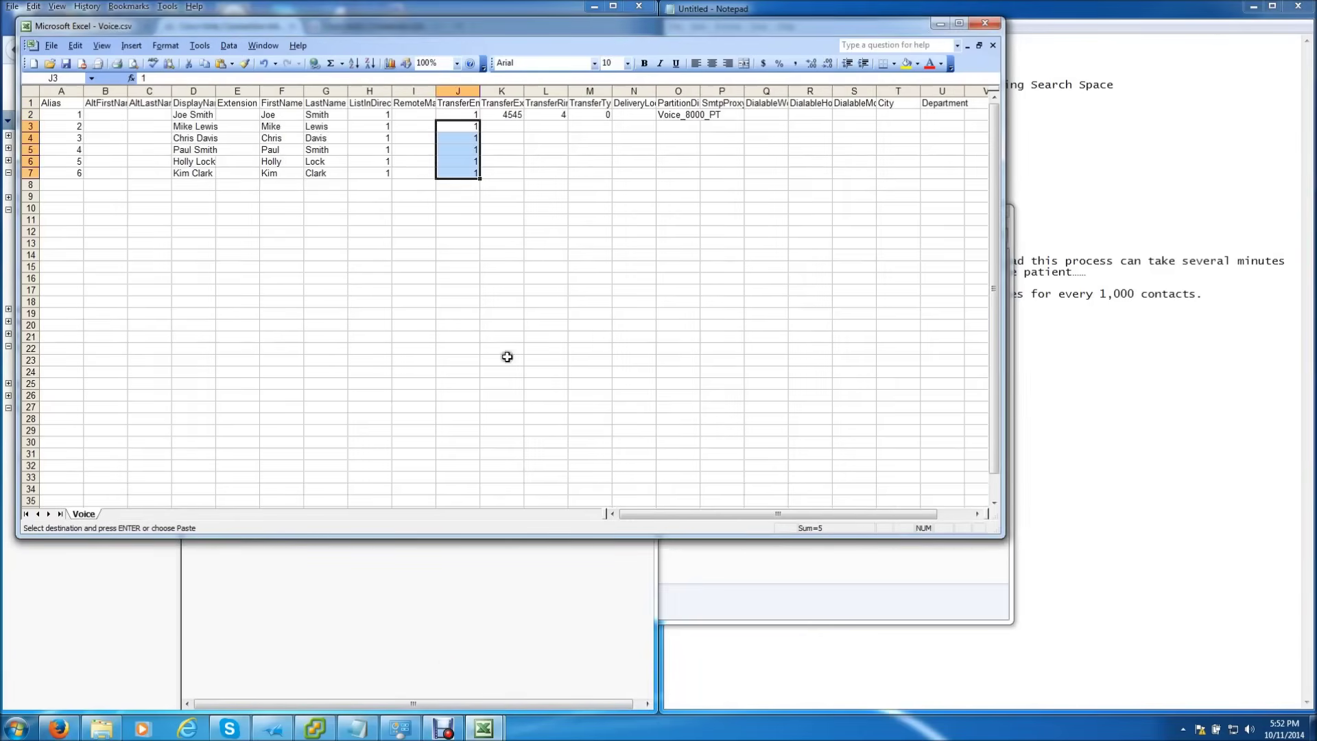
{"action": "right_click", "coordinate": [504, 126]}
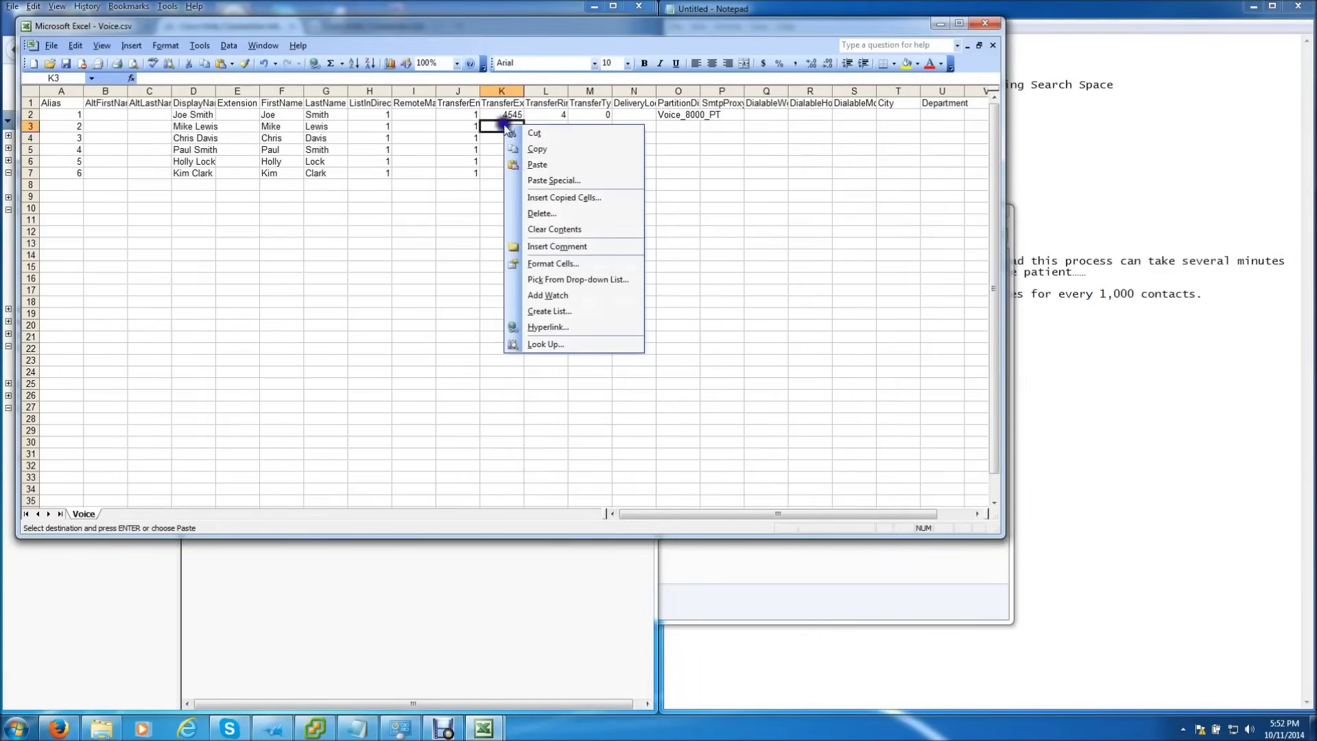
{"action": "left_click", "coordinate": [534, 165]}
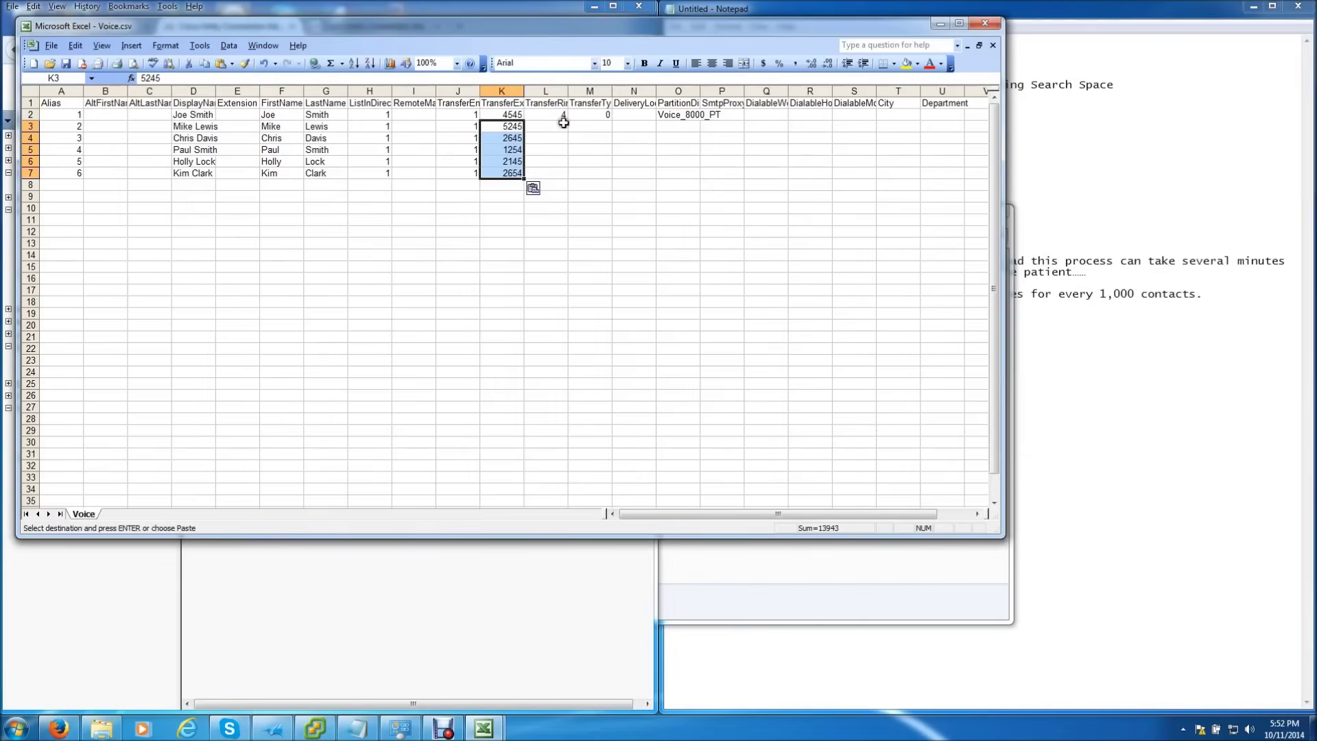
Step: Fill L3:L7 of the TransferRings column with the value 4 copied from L2
{"action": "left_click", "coordinate": [557, 114]}
{"action": "right_click", "coordinate": [557, 114]}
{"action": "left_click", "coordinate": [604, 138]}
{"action": "left_click_drag", "start_coordinate": [555, 127], "coordinate": [564, 175]}
{"action": "right_click", "coordinate": [549, 128]}
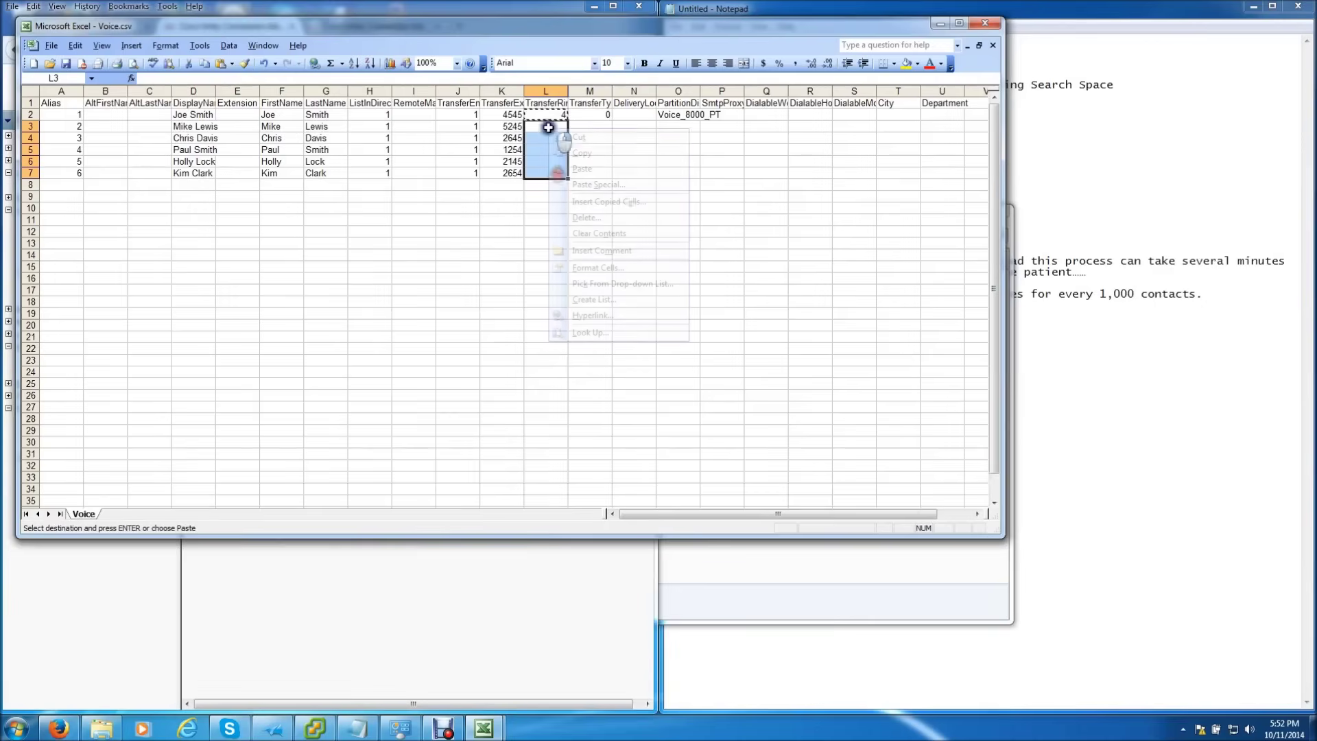
{"action": "left_click", "coordinate": [583, 169]}
Step: Fill M3:M7 of the TransferType column with the value 0 copied from M2
{"action": "right_click", "coordinate": [601, 115]}
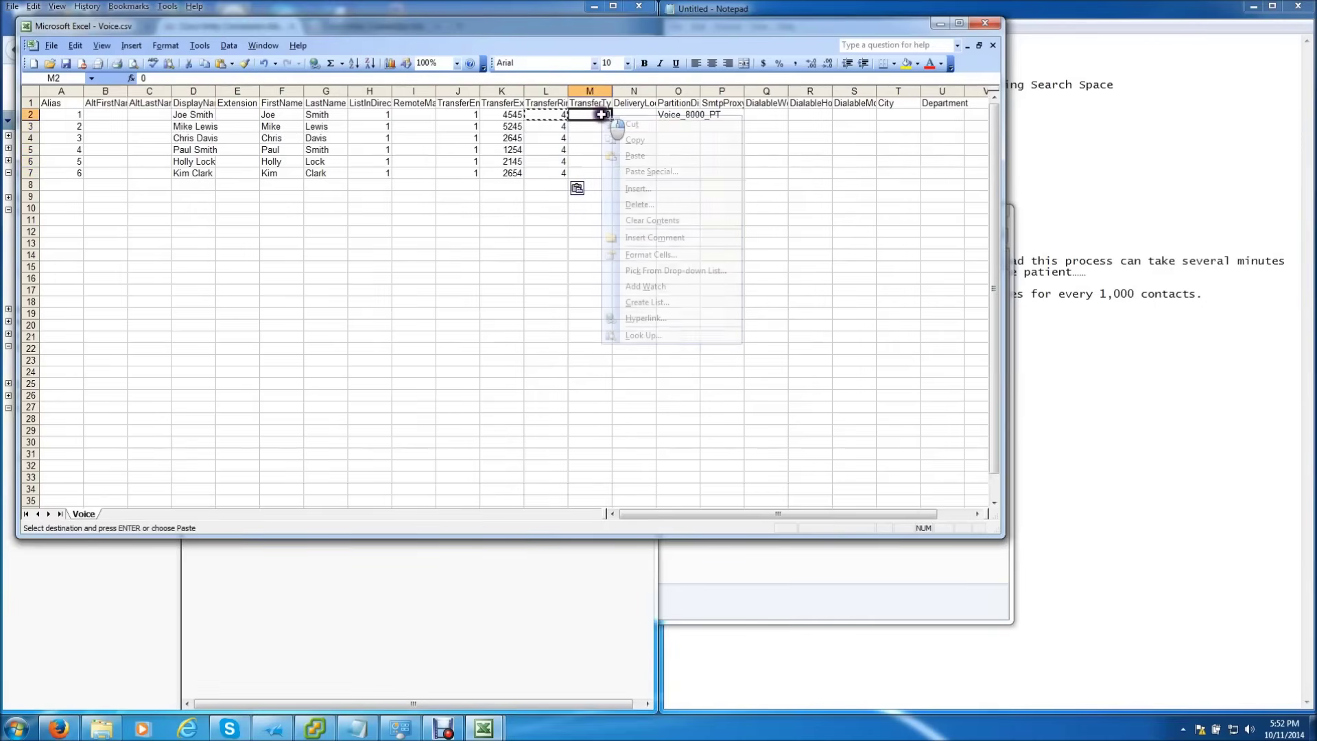
{"action": "left_click", "coordinate": [632, 141]}
{"action": "left_click_drag", "start_coordinate": [591, 126], "coordinate": [606, 173]}
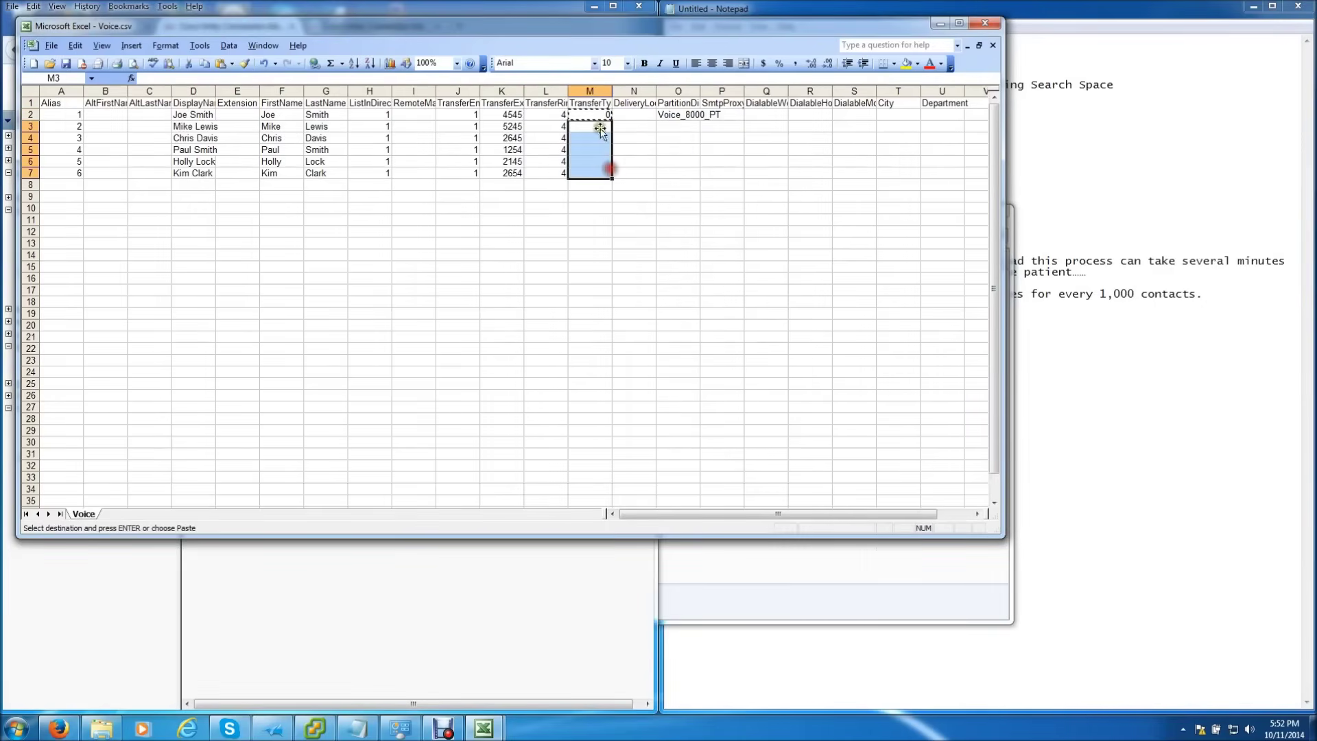
{"action": "right_click", "coordinate": [595, 127]}
{"action": "left_click", "coordinate": [630, 168]}
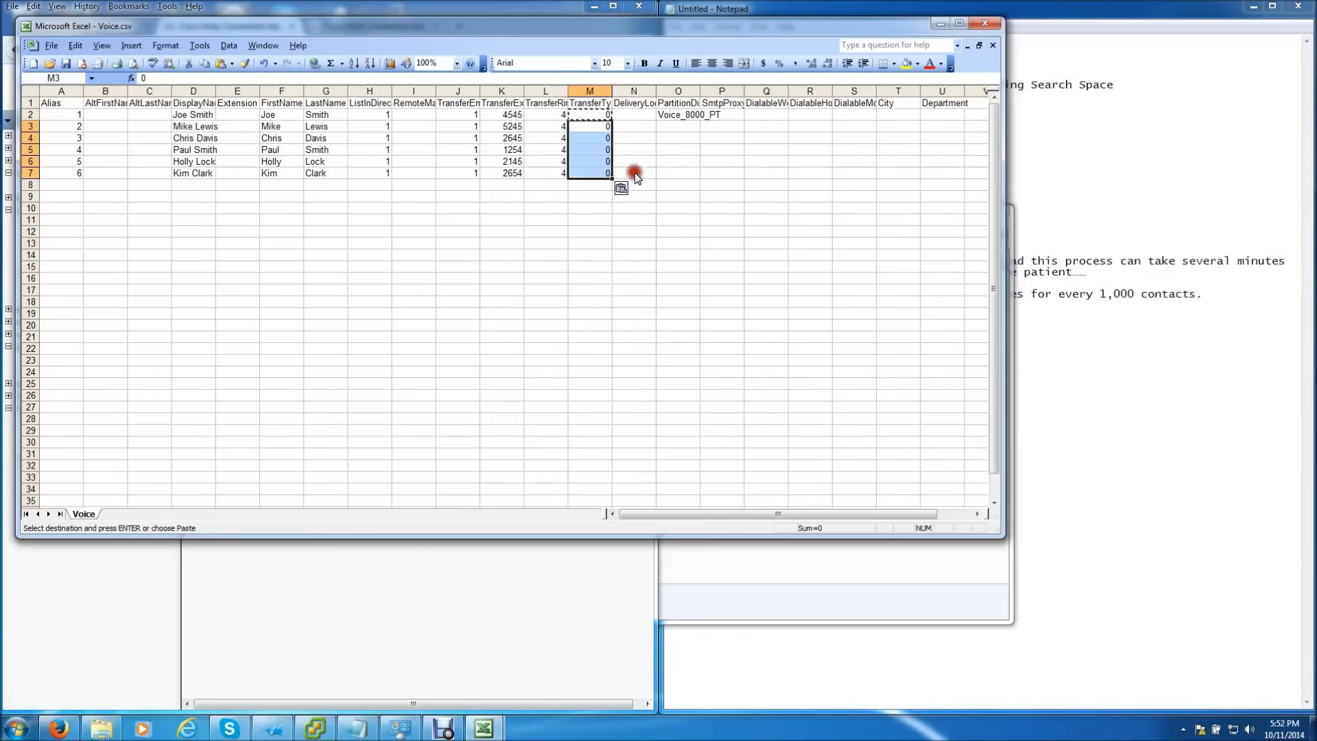
Step: Copy the partition name Voice_8000_PT from O2 into O3:O7 for the five added contacts
{"action": "right_click", "coordinate": [672, 115]}
{"action": "left_click", "coordinate": [691, 142]}
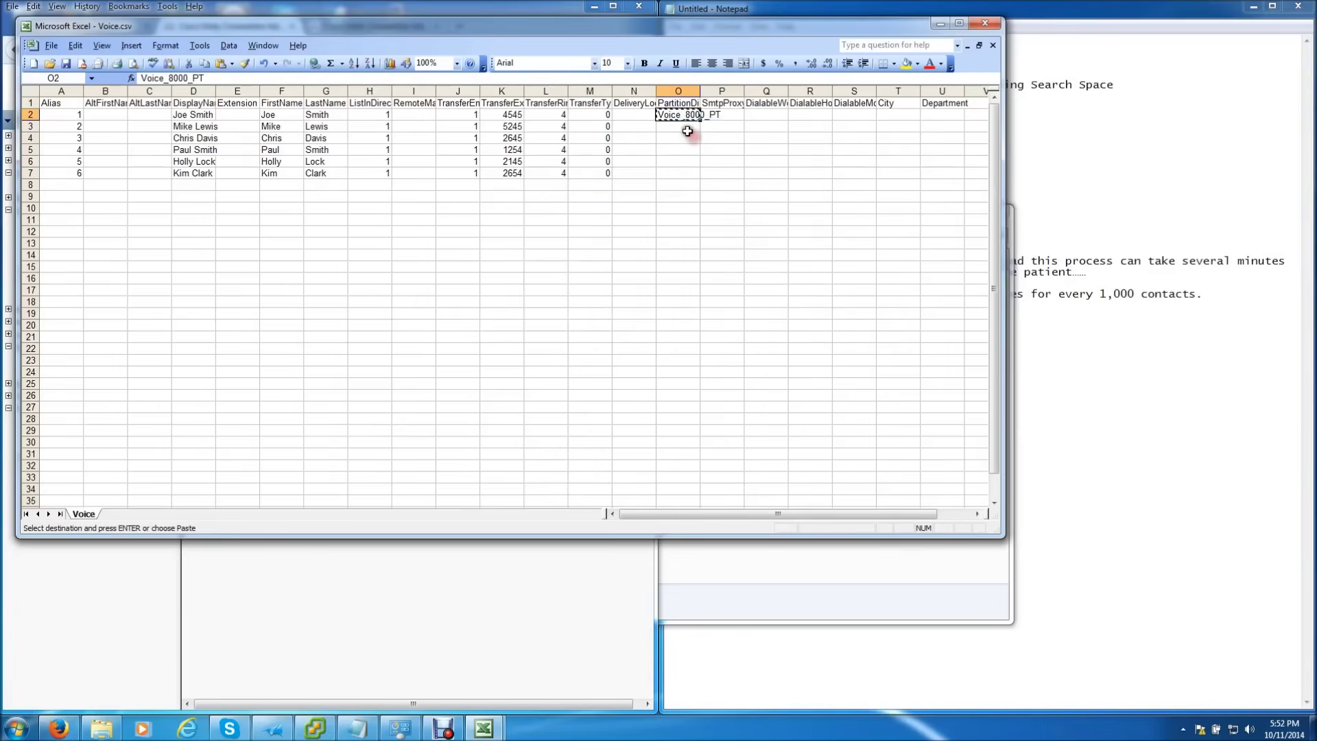
{"action": "left_click_drag", "start_coordinate": [683, 127], "coordinate": [689, 175]}
{"action": "right_click", "coordinate": [674, 127]}
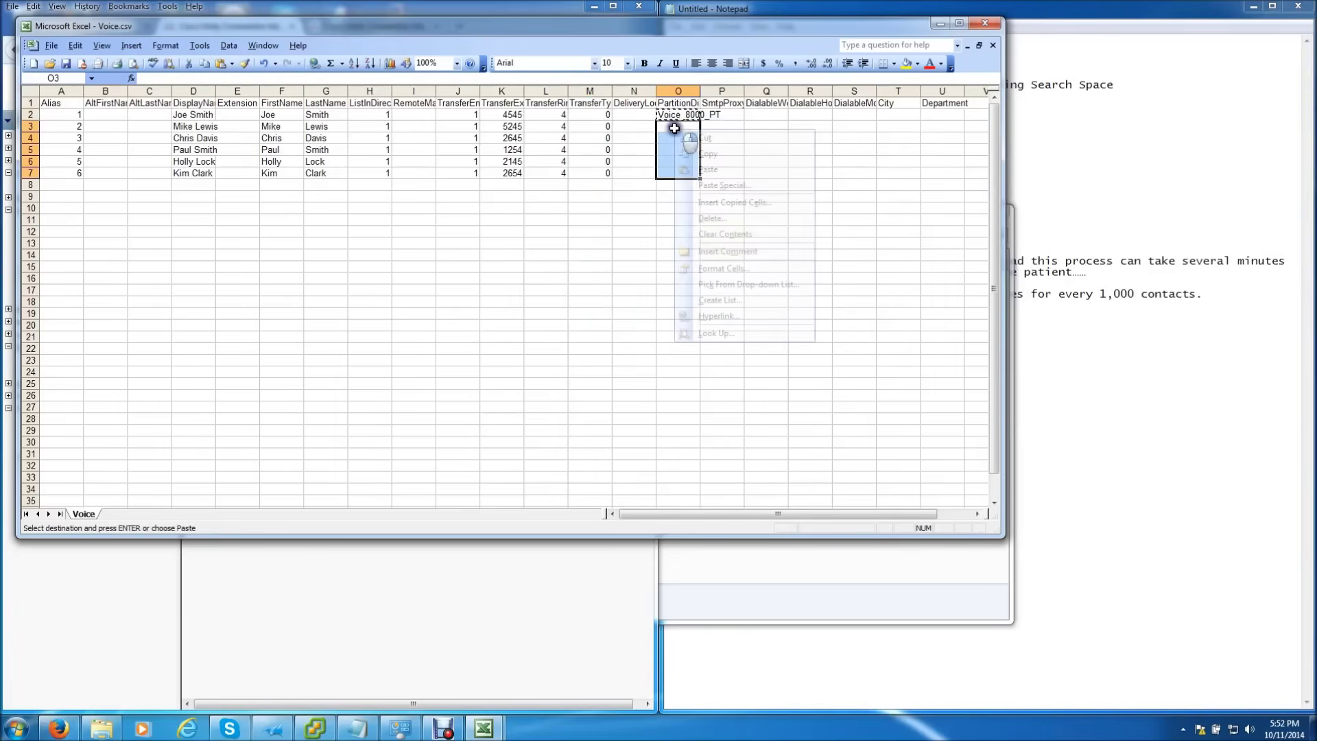
{"action": "left_click", "coordinate": [707, 168]}
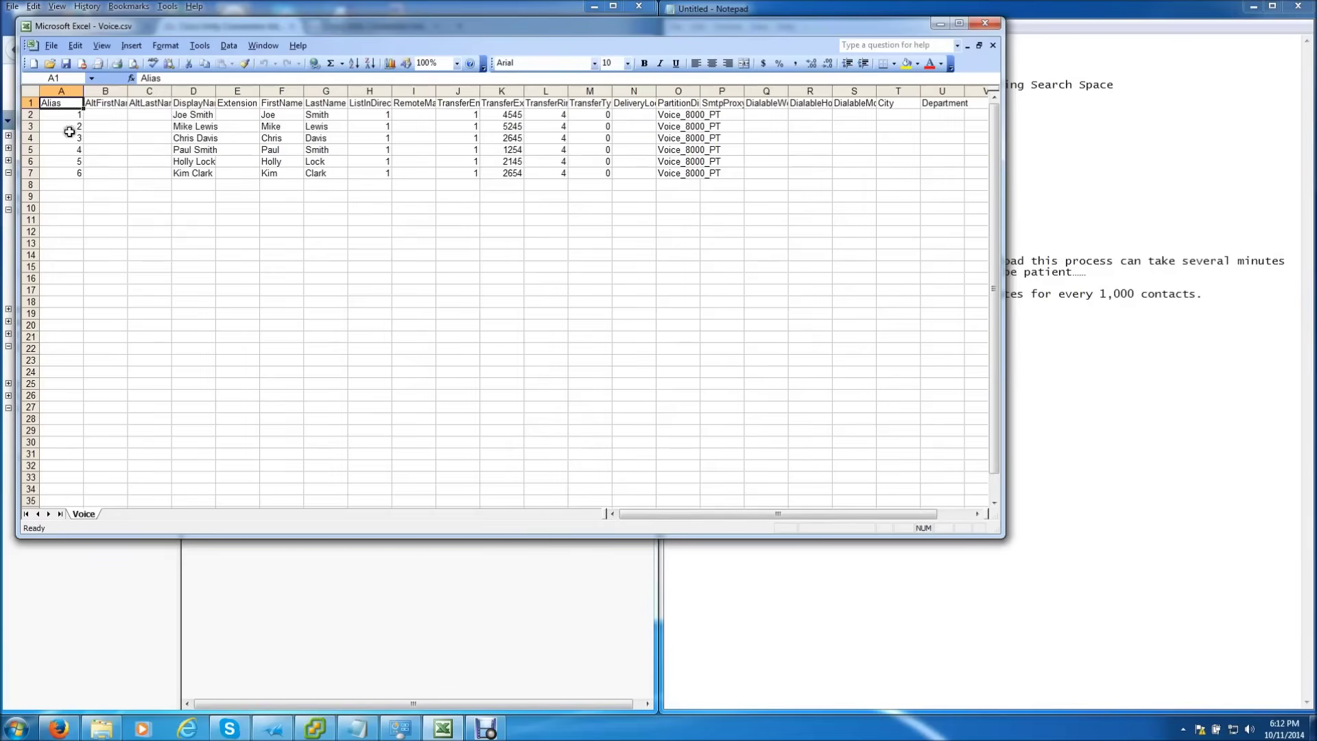
Step: Save Voice.csv, keeping the comma-delimited CSV format, and close the workbook
{"action": "left_click", "coordinate": [51, 45]}
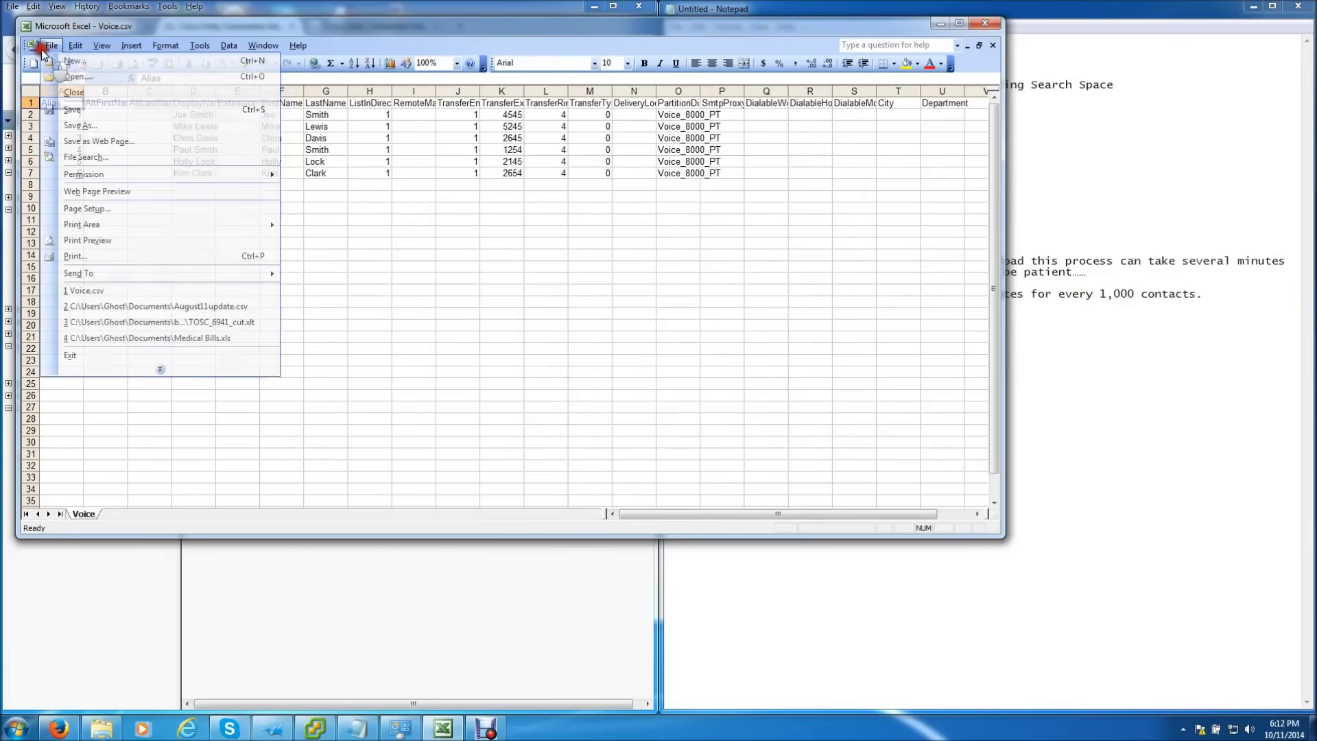
{"action": "left_click", "coordinate": [72, 110]}
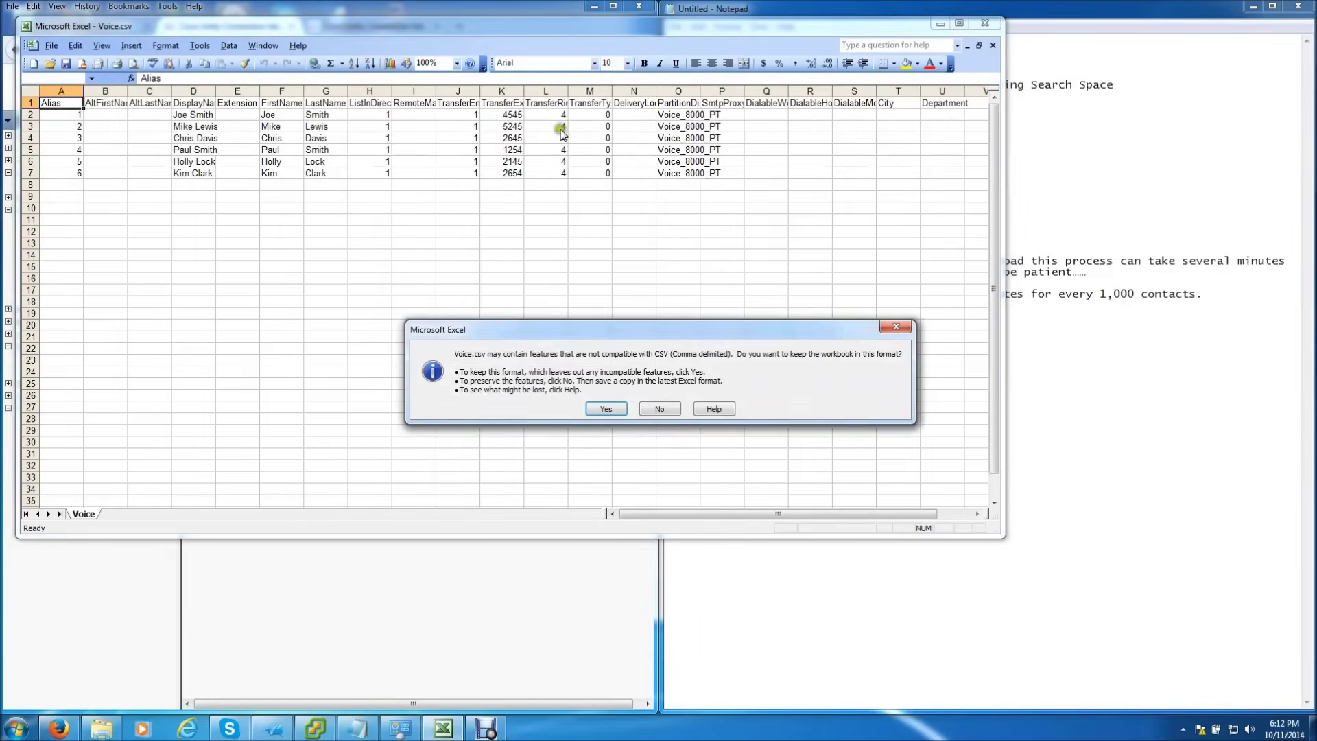
{"action": "left_click", "coordinate": [604, 410]}
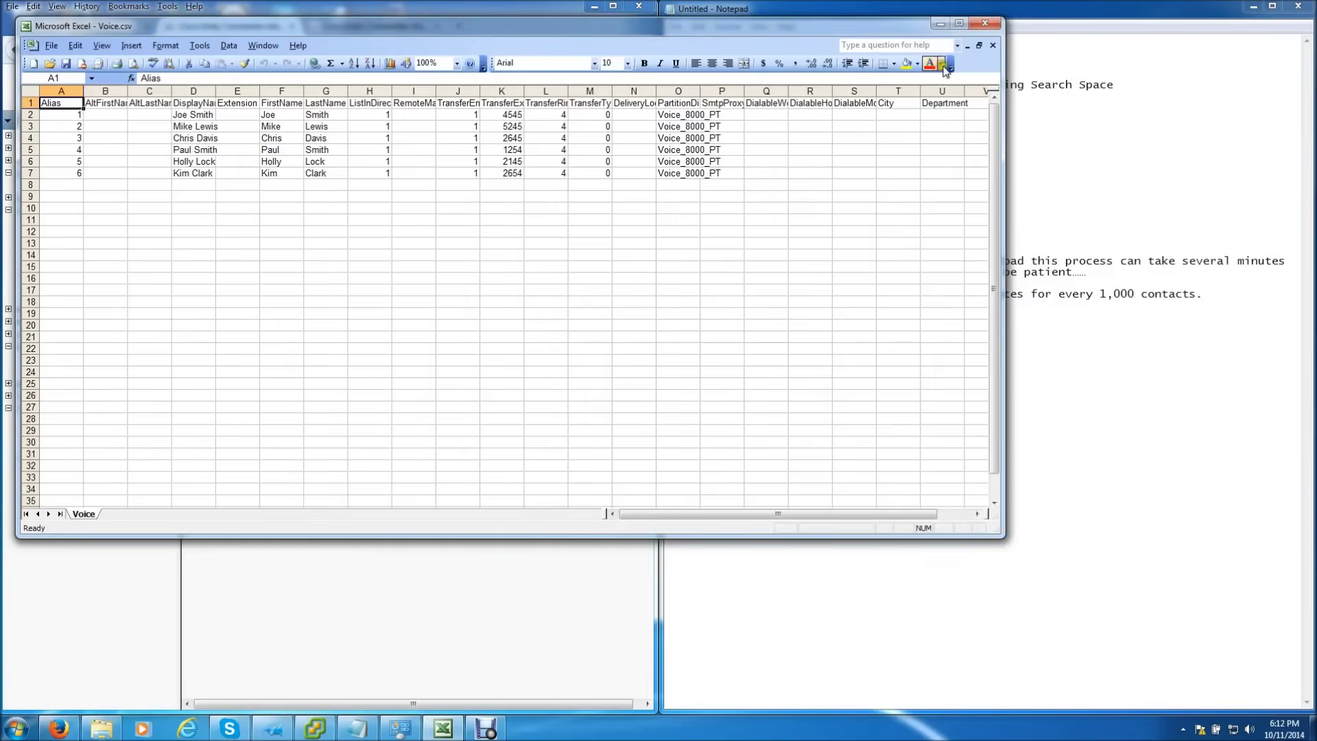
{"action": "left_click", "coordinate": [985, 26]}
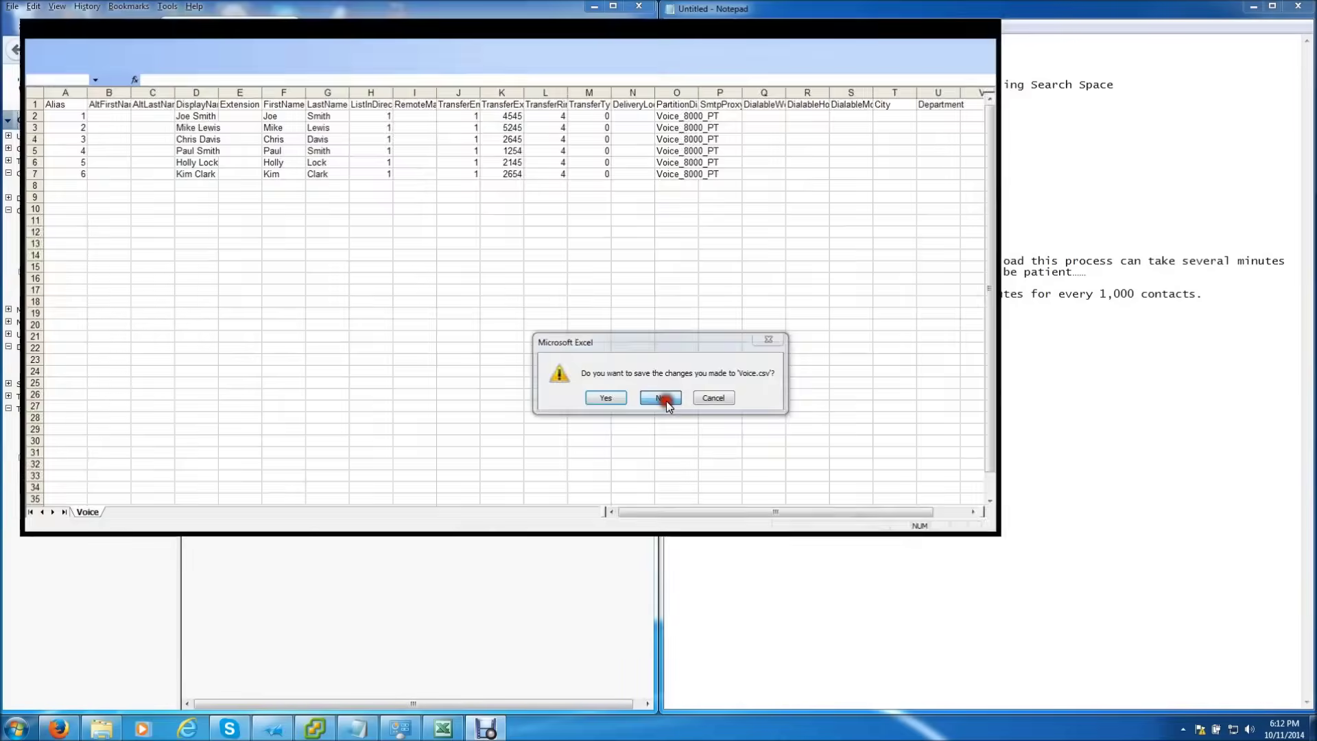
{"action": "left_click", "coordinate": [593, 401]}
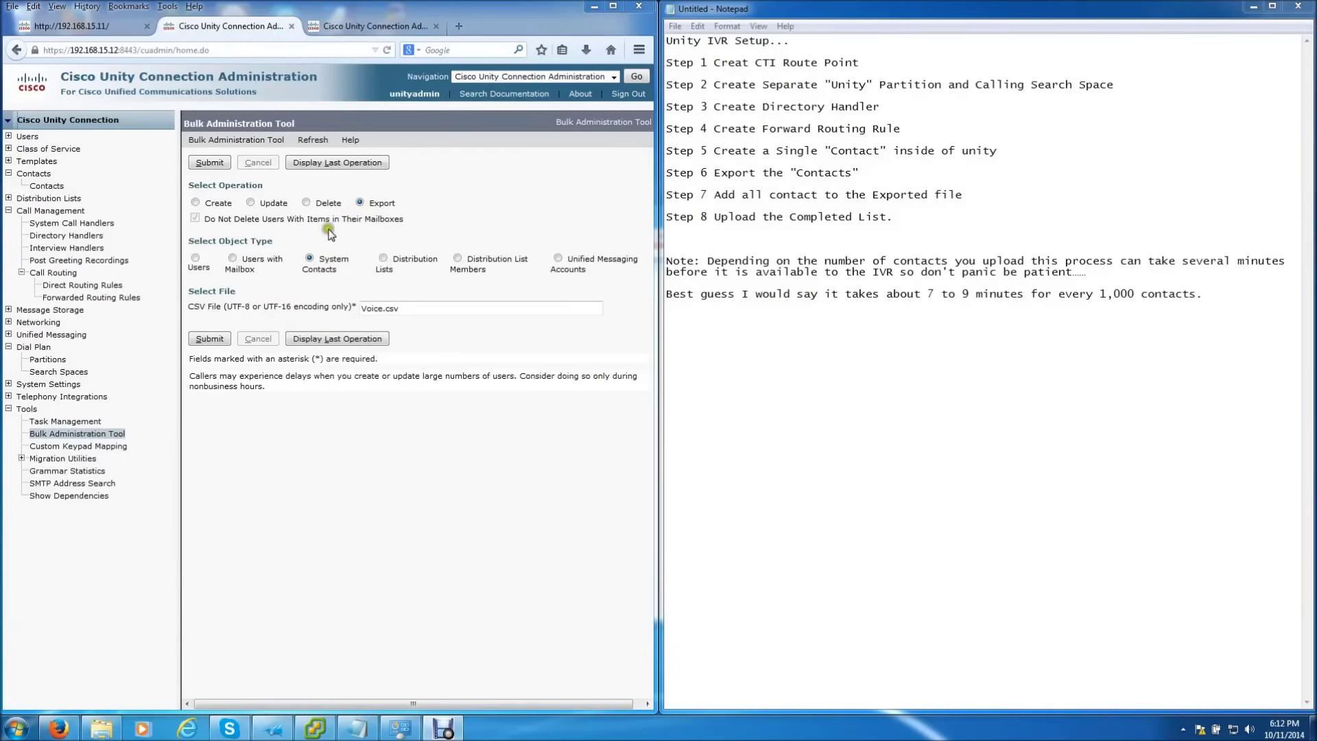
Step: In Cisco Unity Connection's Bulk Administration Tool, set the operation to Create for system contacts and select Voice.csv as the CSV file
{"action": "left_click", "coordinate": [196, 203]}
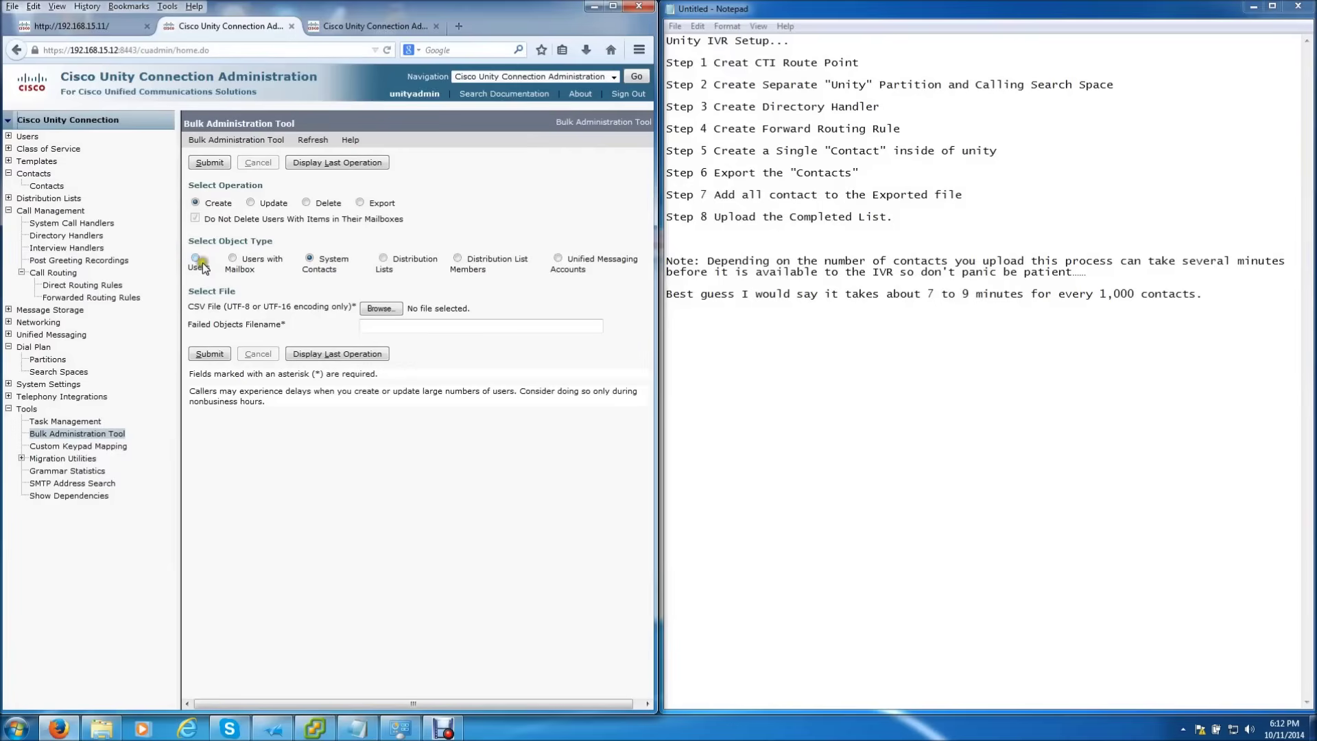
{"action": "left_click", "coordinate": [379, 309]}
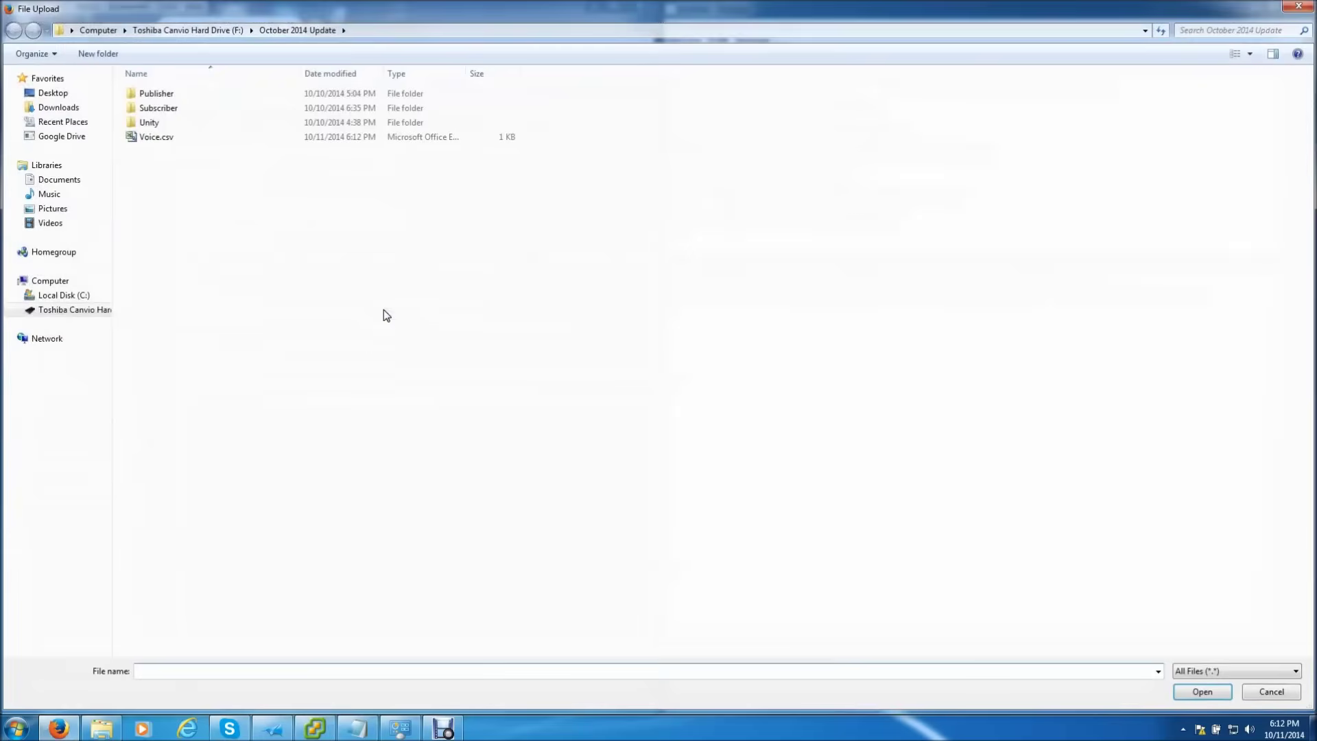
{"action": "double_click", "coordinate": [146, 137]}
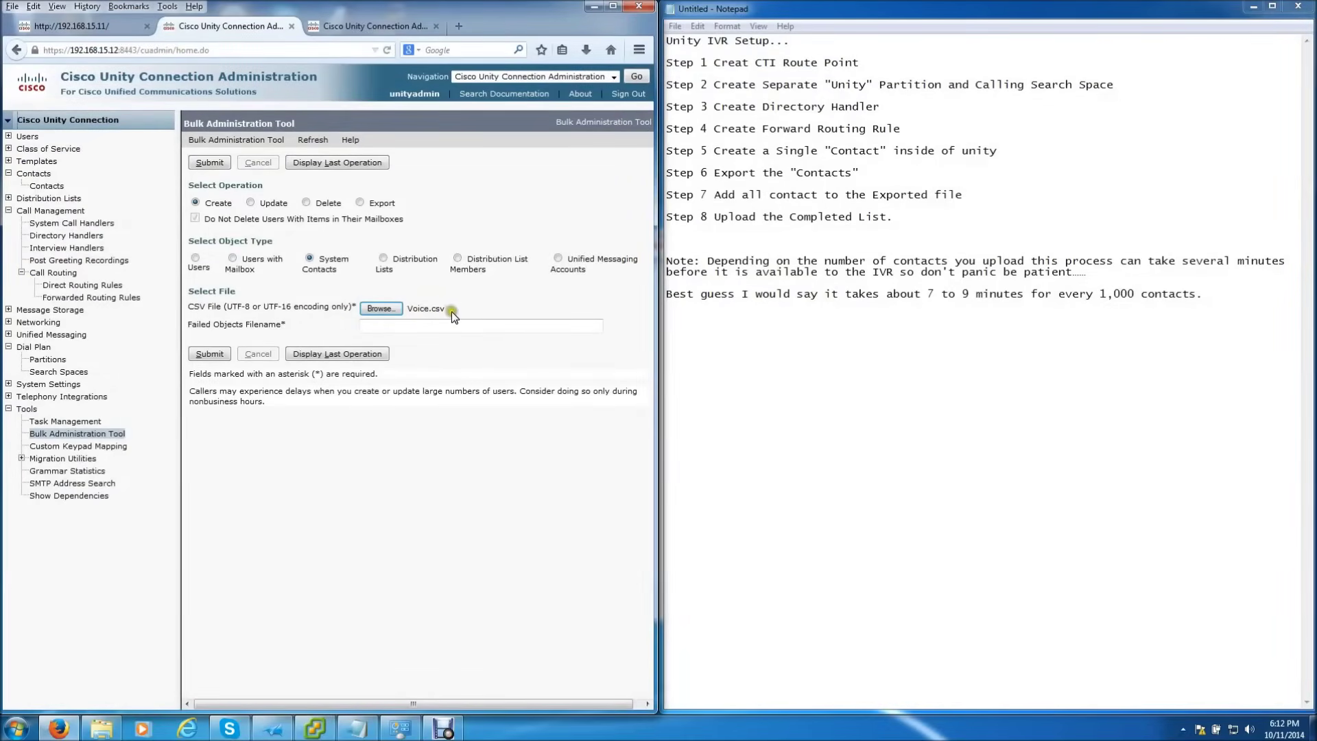
Step: Set the failed objects filename to CreatedVoiceContact.csv and submit the bulk creation of the contacts
{"action": "left_click", "coordinate": [411, 327]}
{"action": "left_click", "coordinate": [243, 325]}
{"action": "left_click", "coordinate": [361, 328]}
{"action": "left_click", "coordinate": [374, 341]}
{"action": "type", "text": ".csv"}
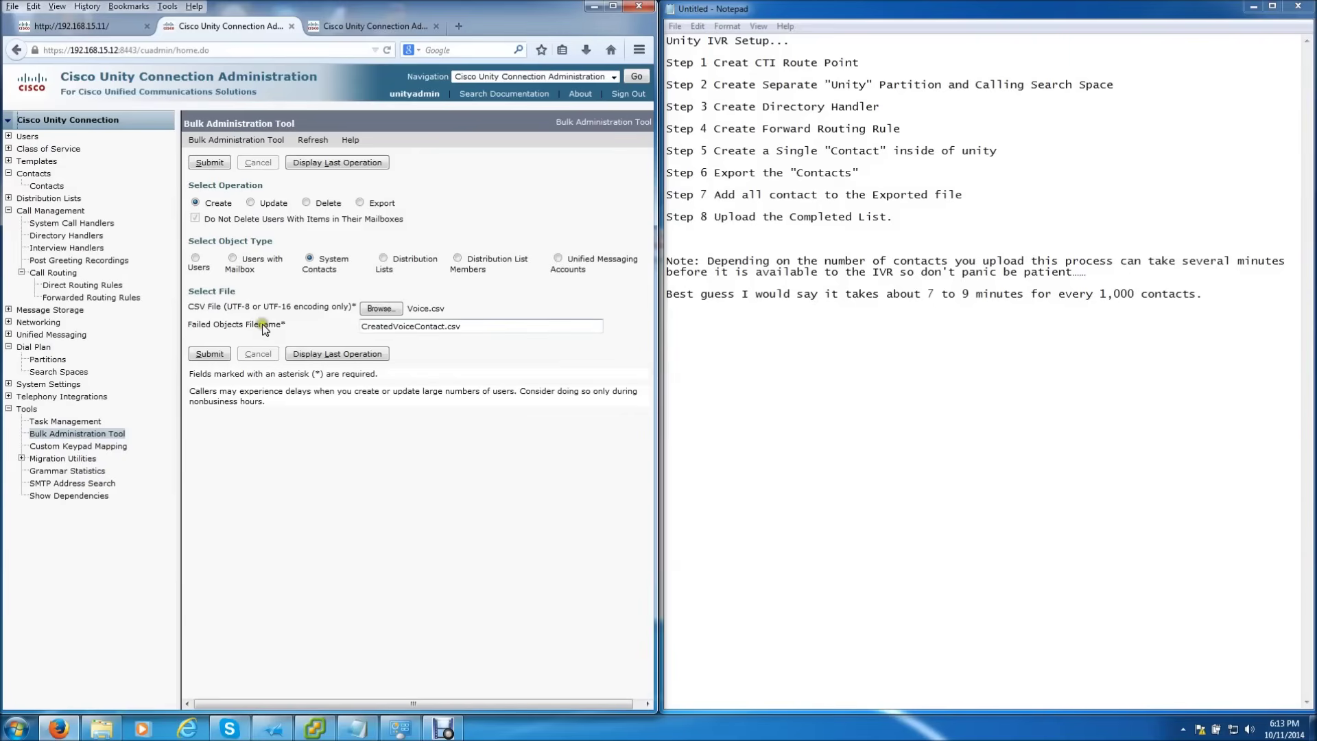
{"action": "left_click", "coordinate": [209, 355]}
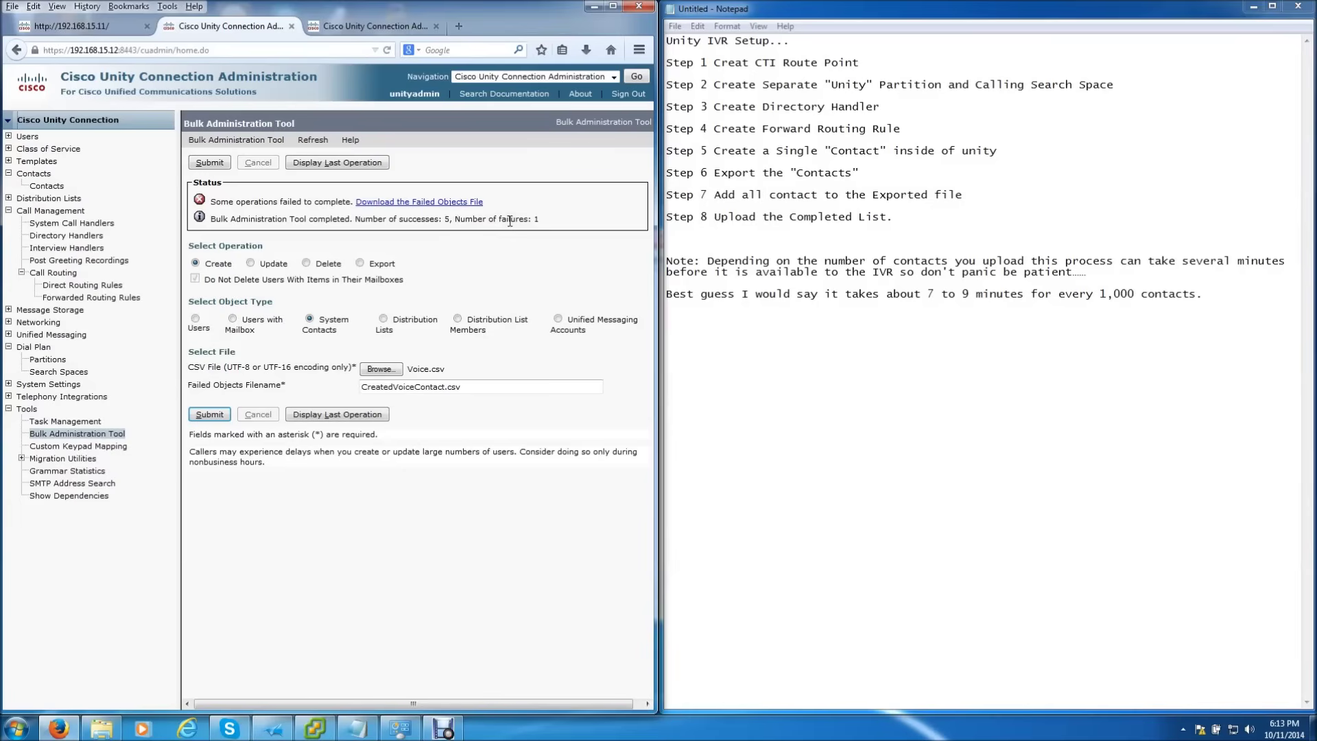
Step: Check the uploaded entries in the Contacts list and open the contact with alias 2 to examine its details
{"action": "left_click", "coordinate": [474, 235]}
{"action": "left_click", "coordinate": [39, 185]}
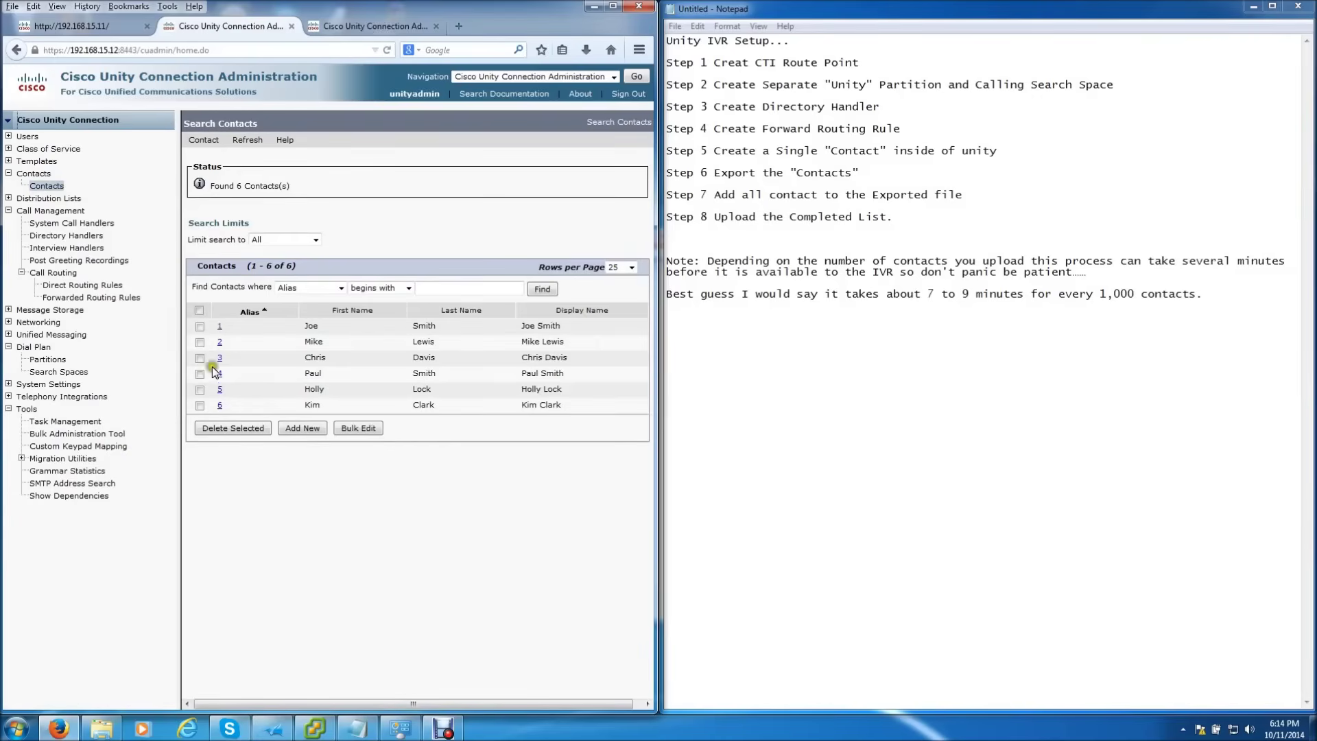
{"action": "left_click", "coordinate": [219, 342]}
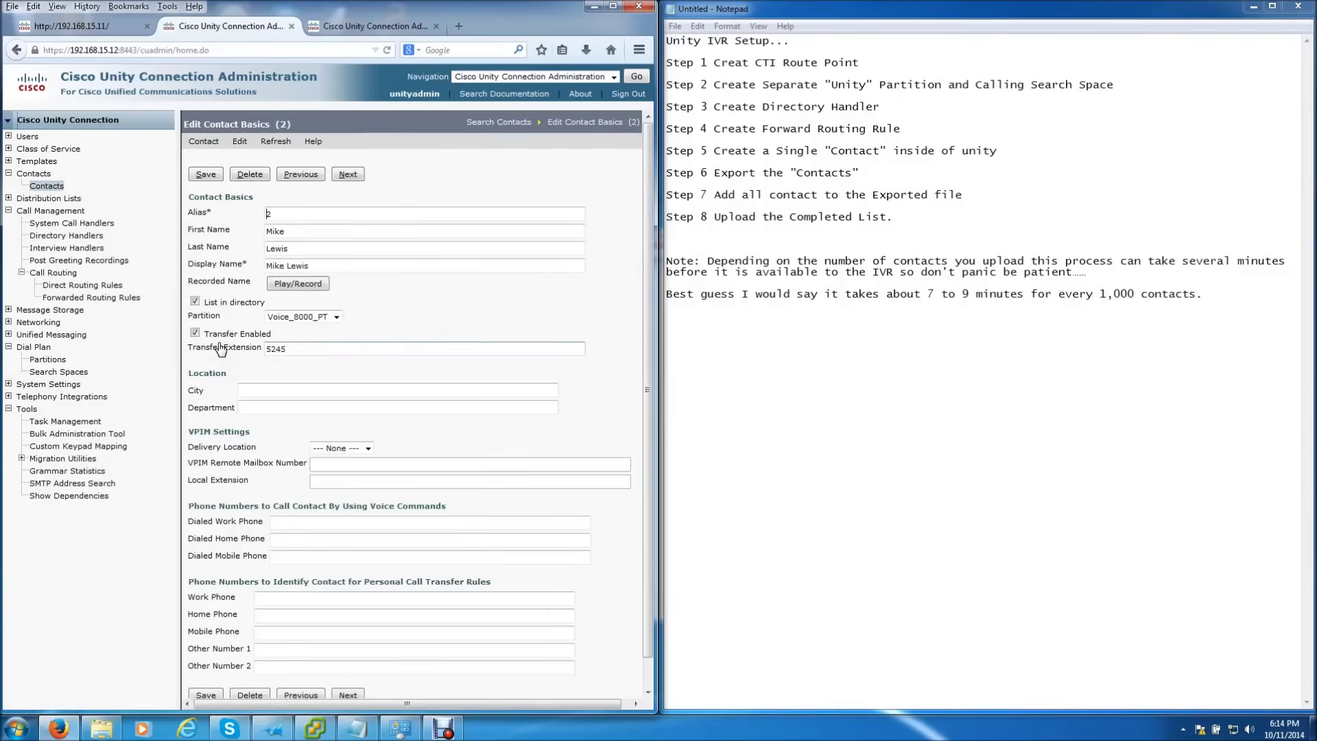